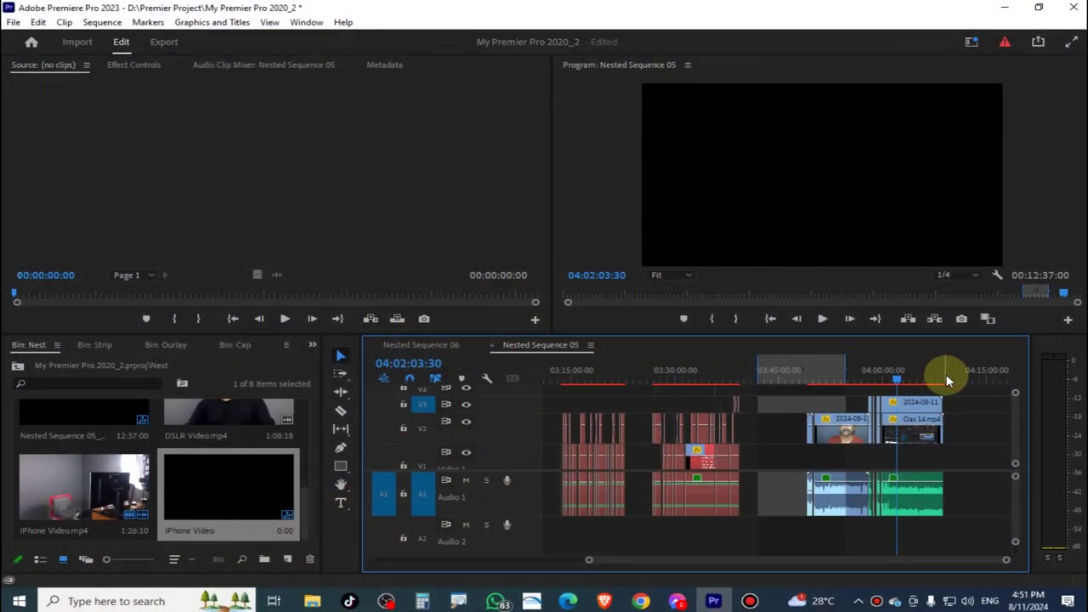
- Select the iPhone Video.mp4 footage in the Nest bin
click(36, 510)
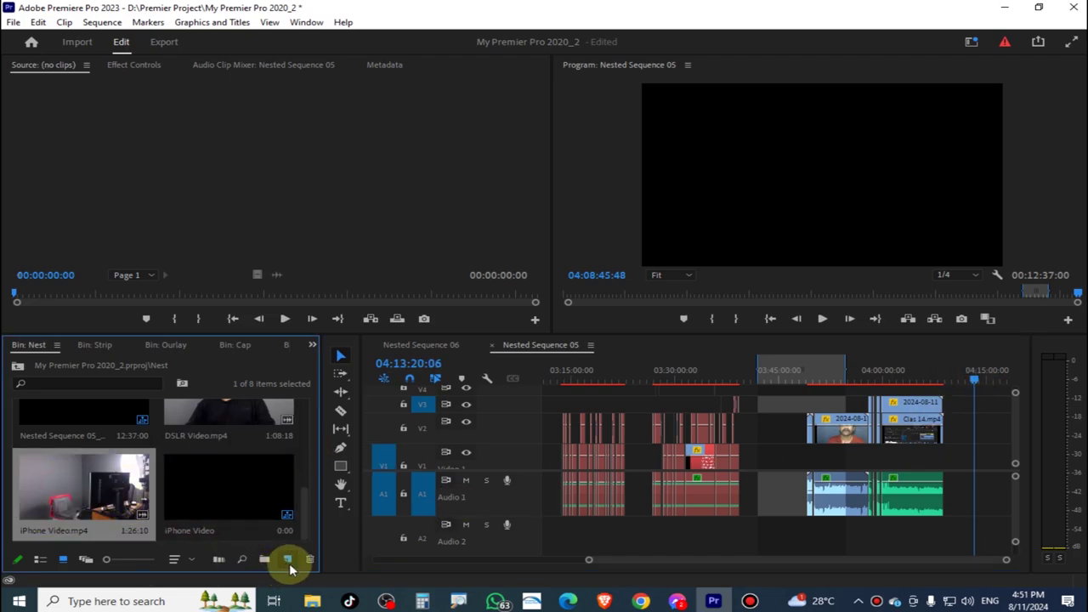
- Create a sequence from iPhone Video.mp4 and place DSLR Video.mp4 on V3 at its start
drag(289, 568, 287, 561)
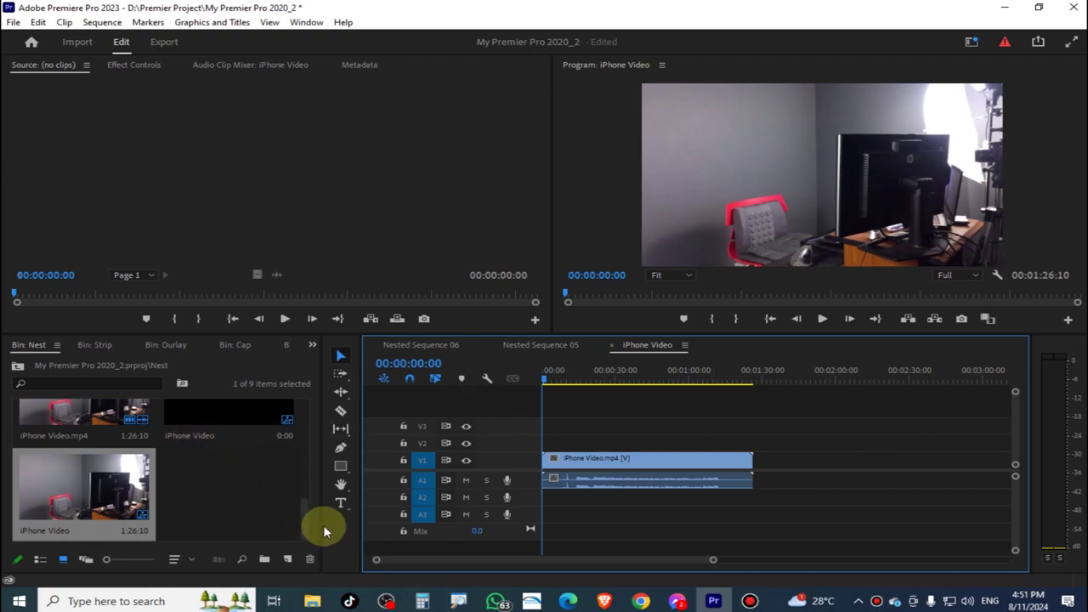
scroll(302, 517, up, 2)
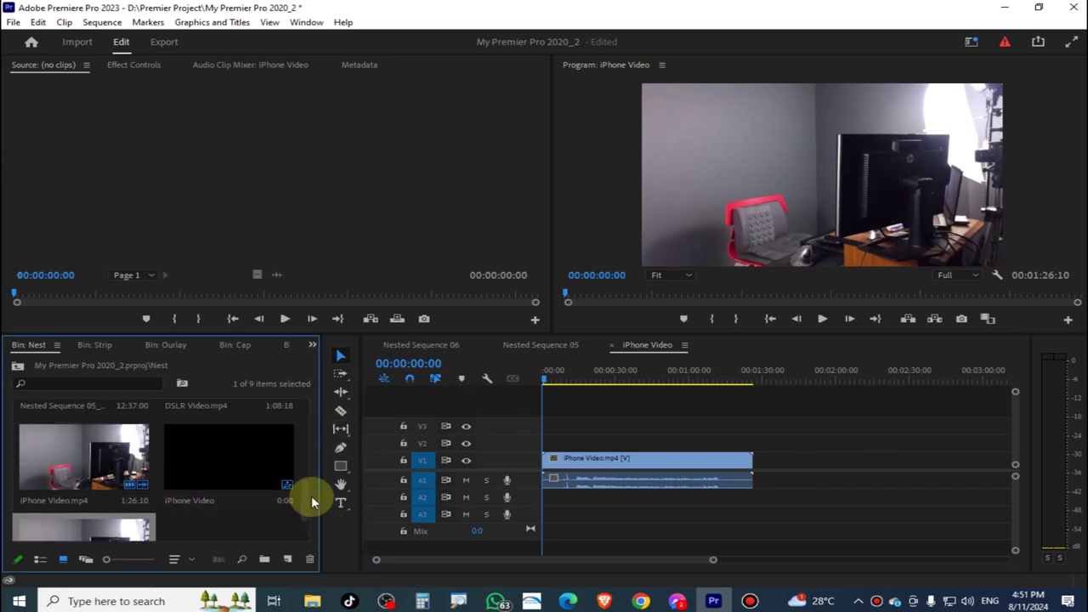
scroll(311, 502, up, 1)
mouse_move(298, 468)
mouse_down()
mouse_move(816, 477)
mouse_move(800, 477)
mouse_up()
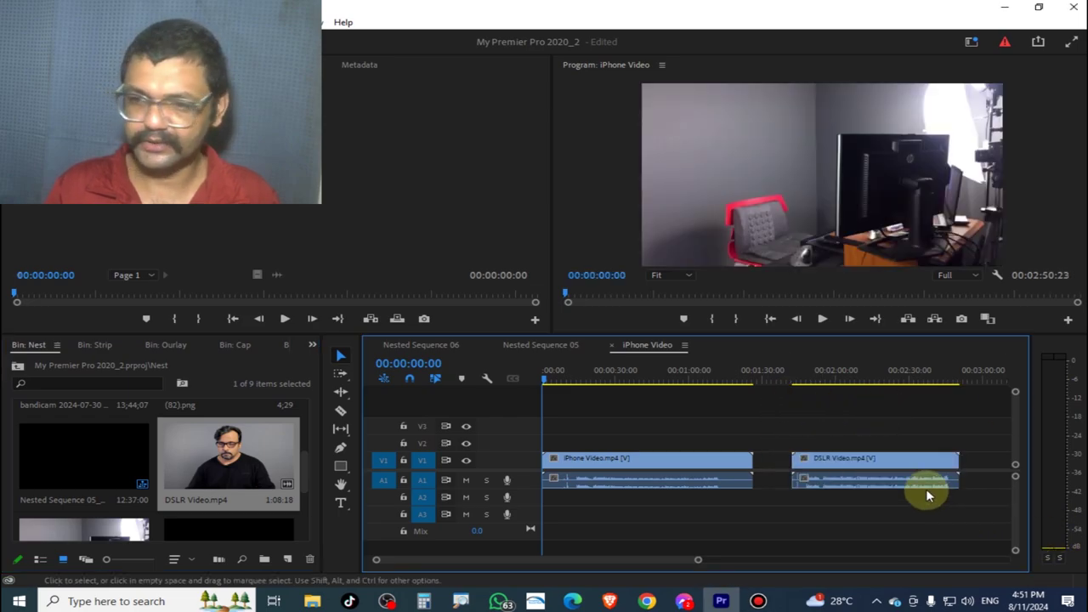
drag(871, 467, 868, 428)
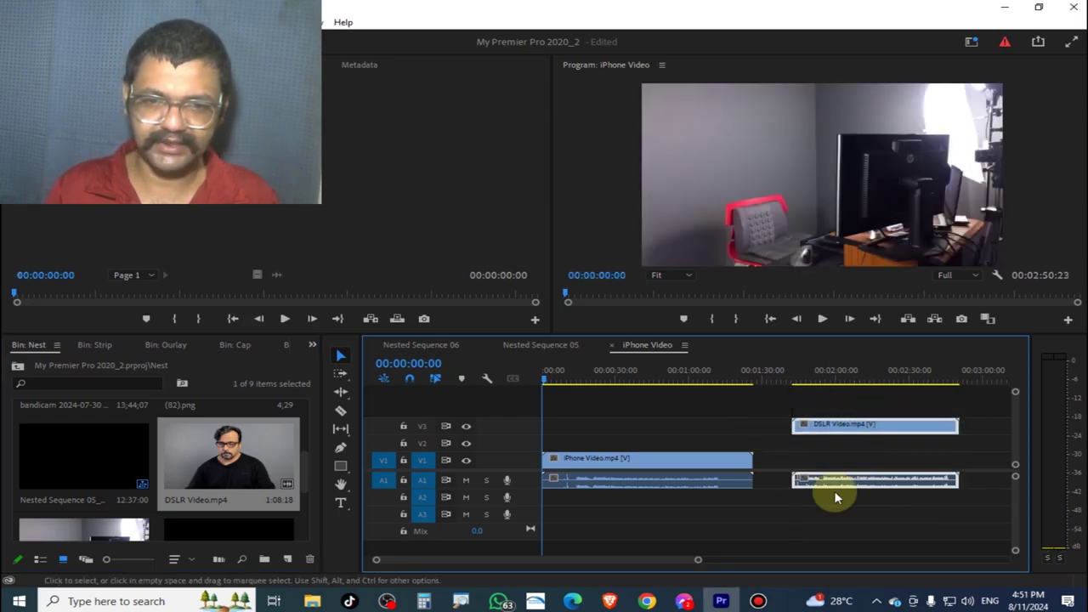
drag(837, 489, 600, 472)
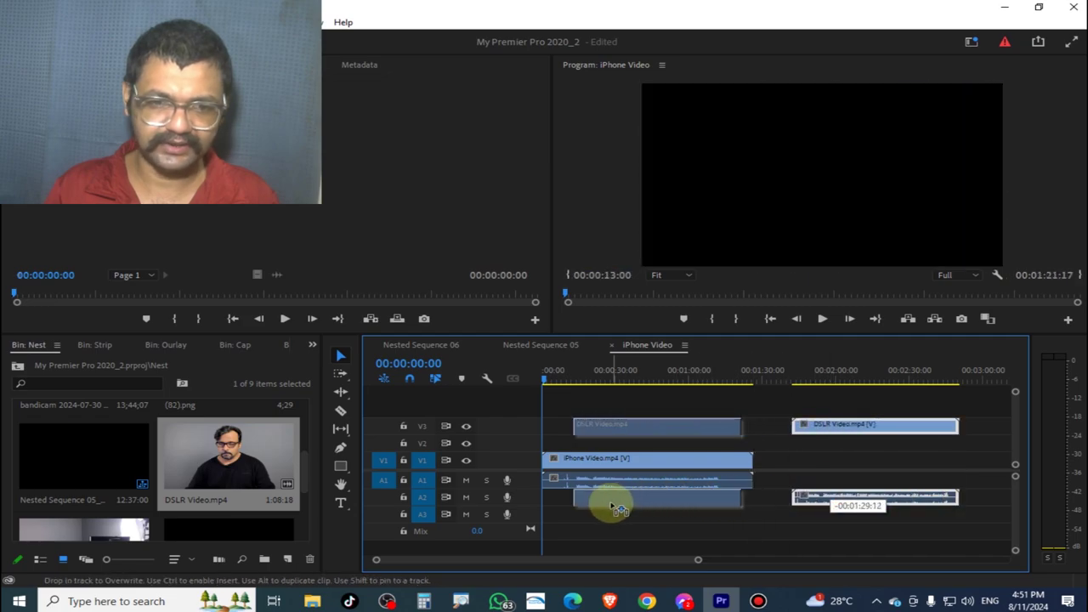
- Synchronize the iPhone and DSLR clips by their audio
click(630, 481)
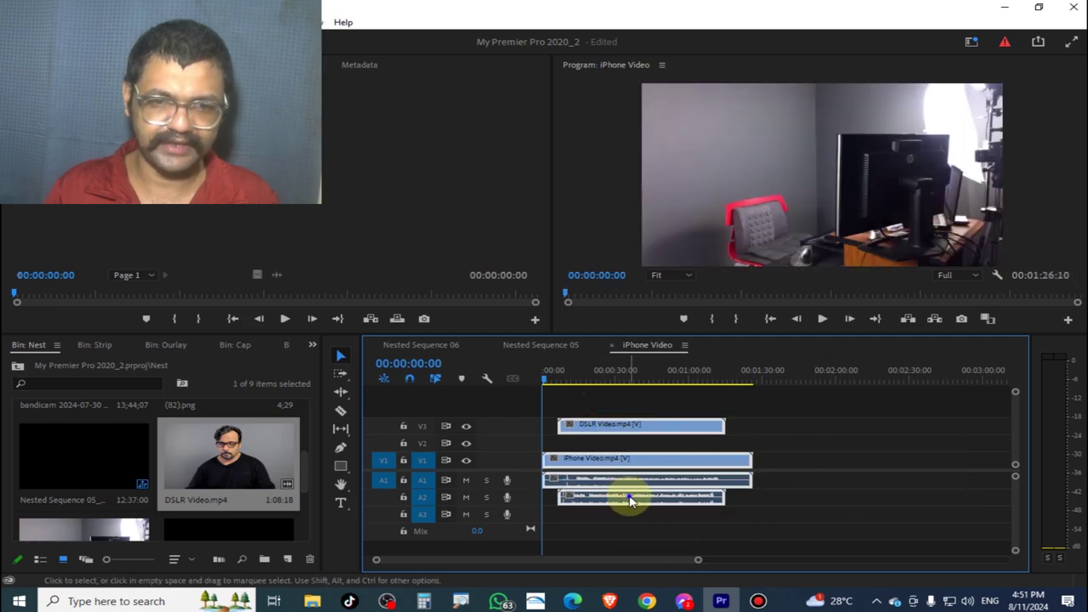
right_click(630, 501)
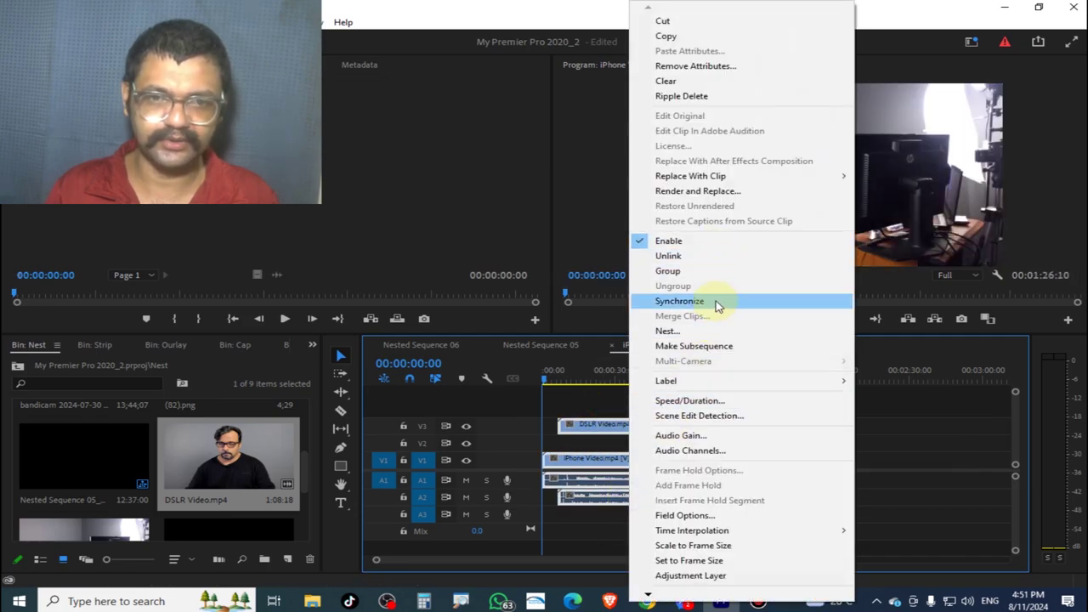
click(716, 303)
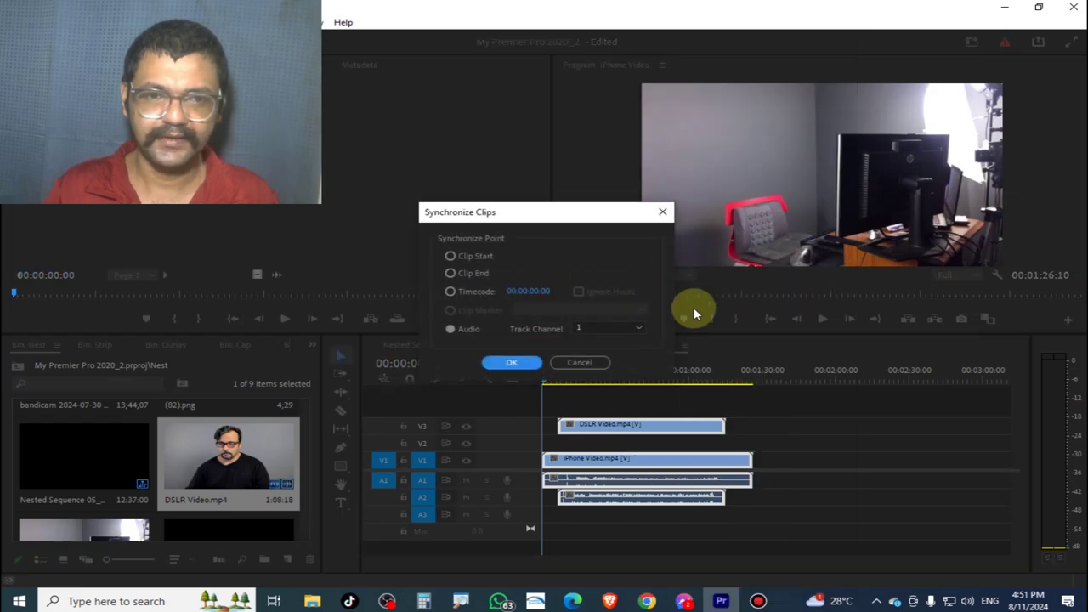
click(507, 365)
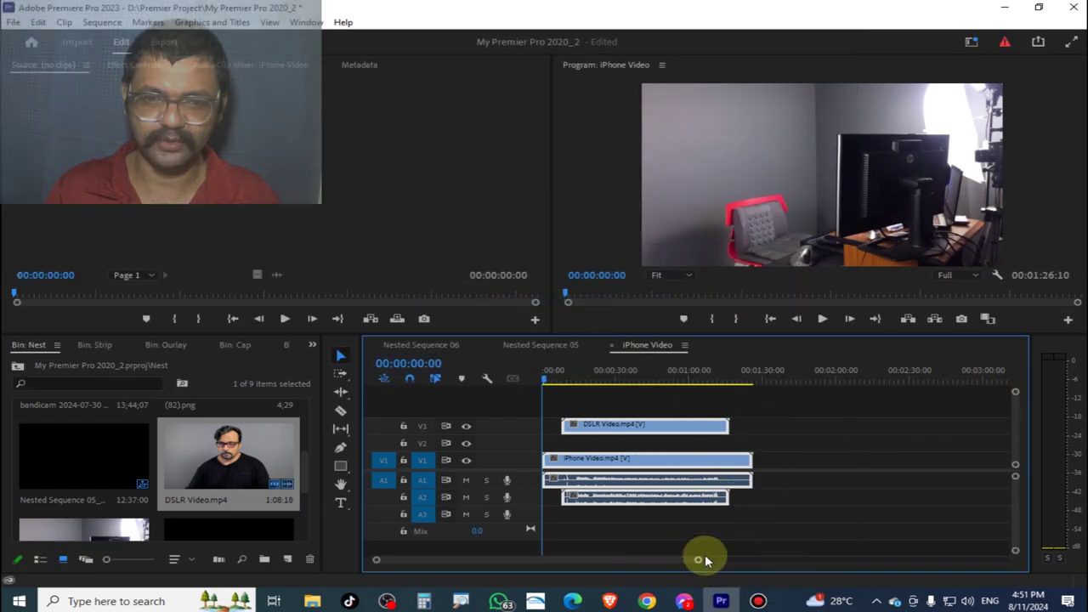
- Play back the synced sequence to check the two angles line up
drag(697, 560, 625, 567)
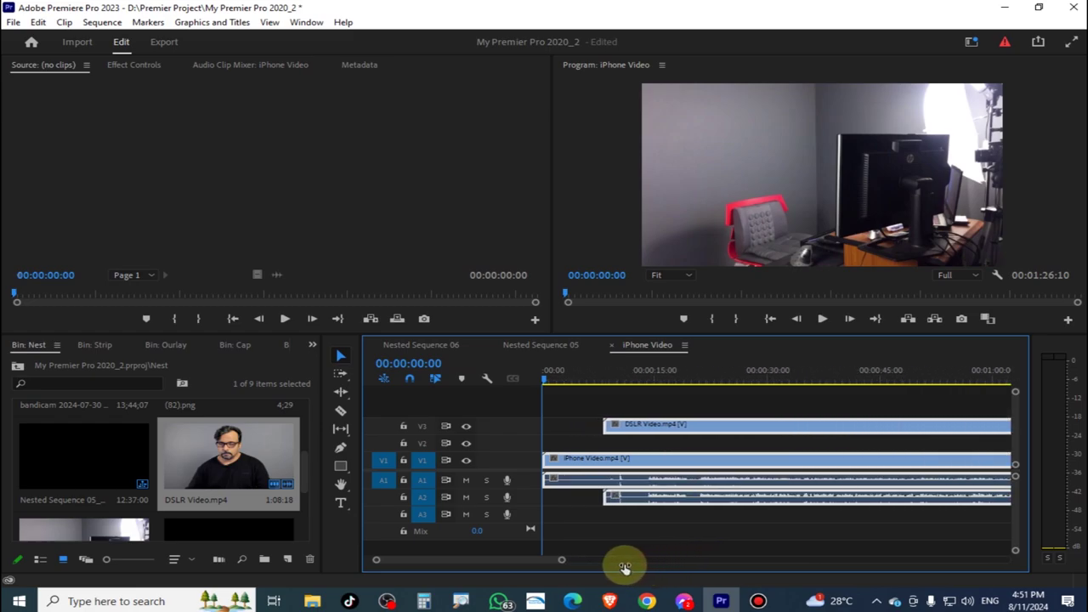
key(space)
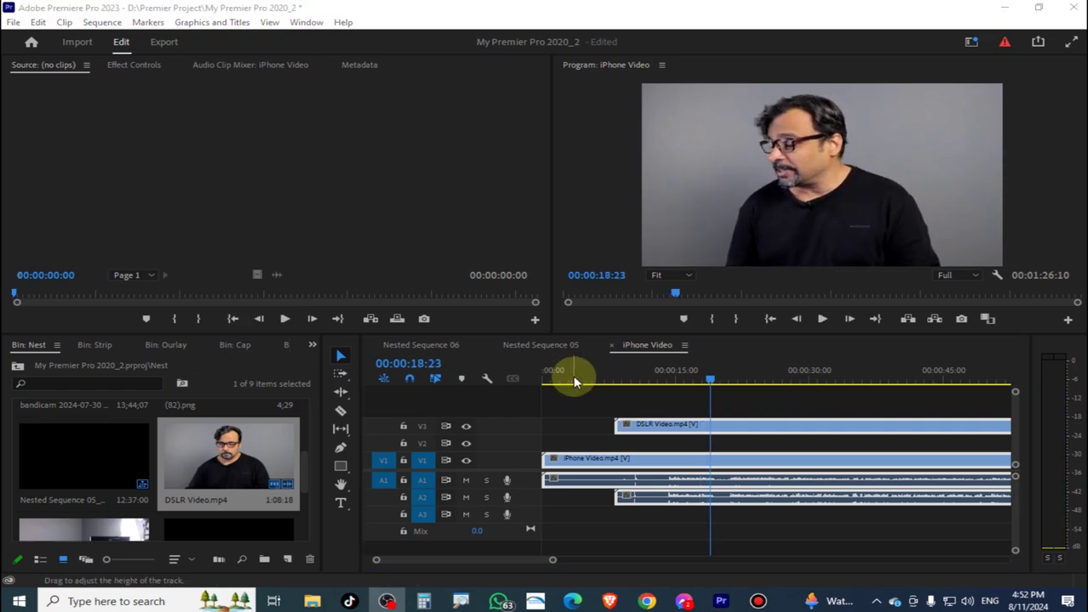
drag(572, 374, 454, 390)
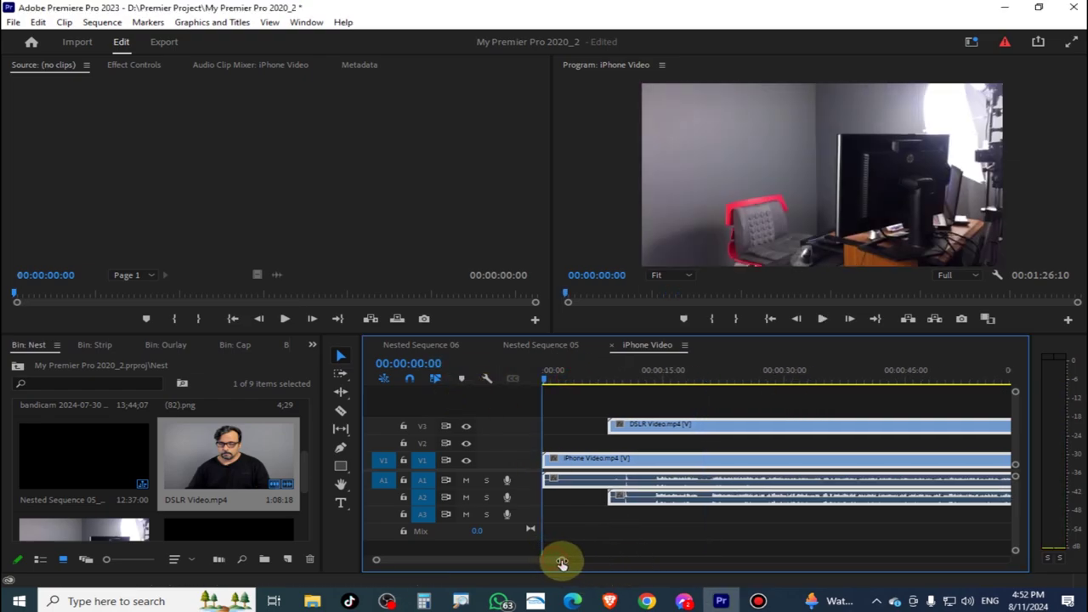
drag(561, 563, 627, 559)
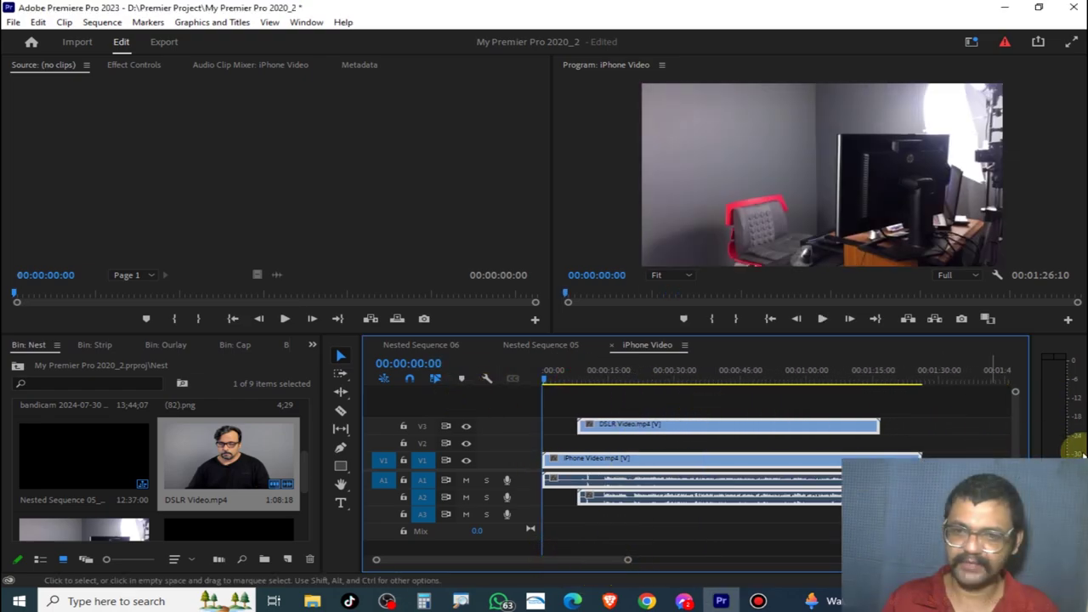
click(618, 391)
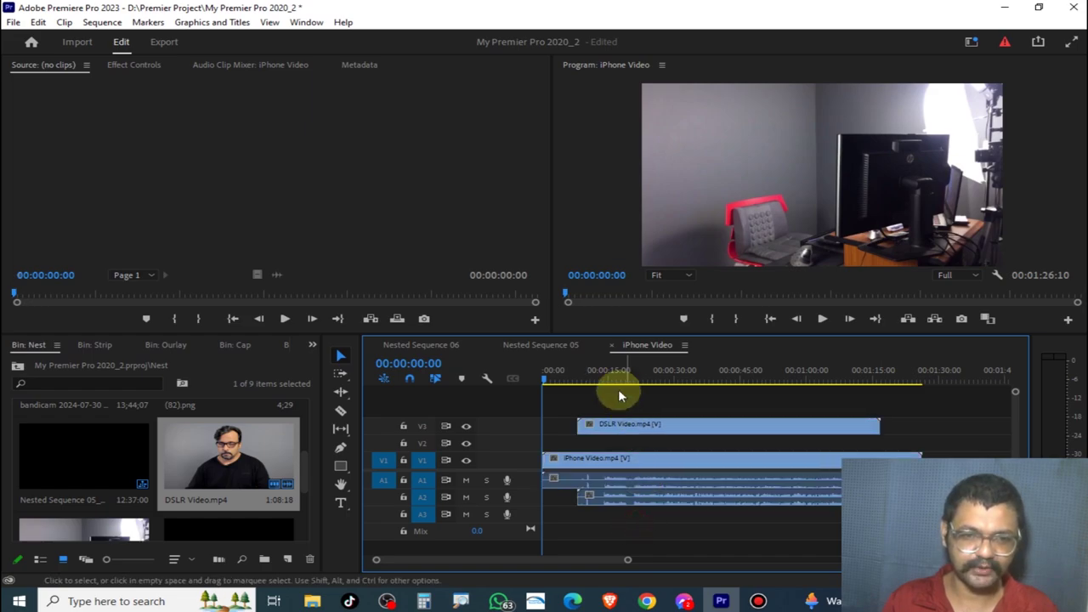
drag(586, 368, 561, 371)
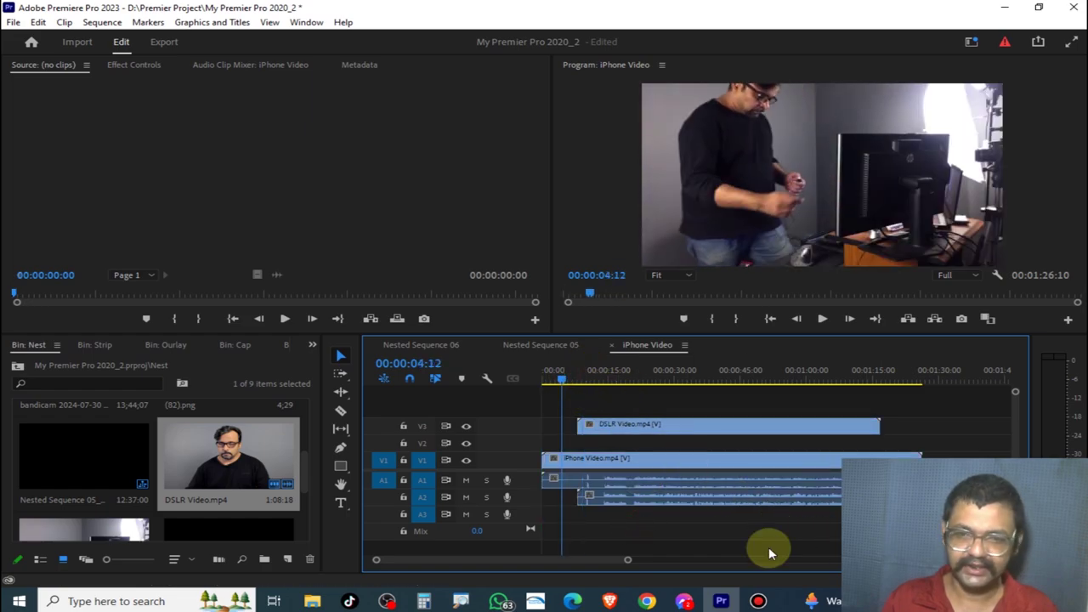
drag(628, 561, 586, 561)
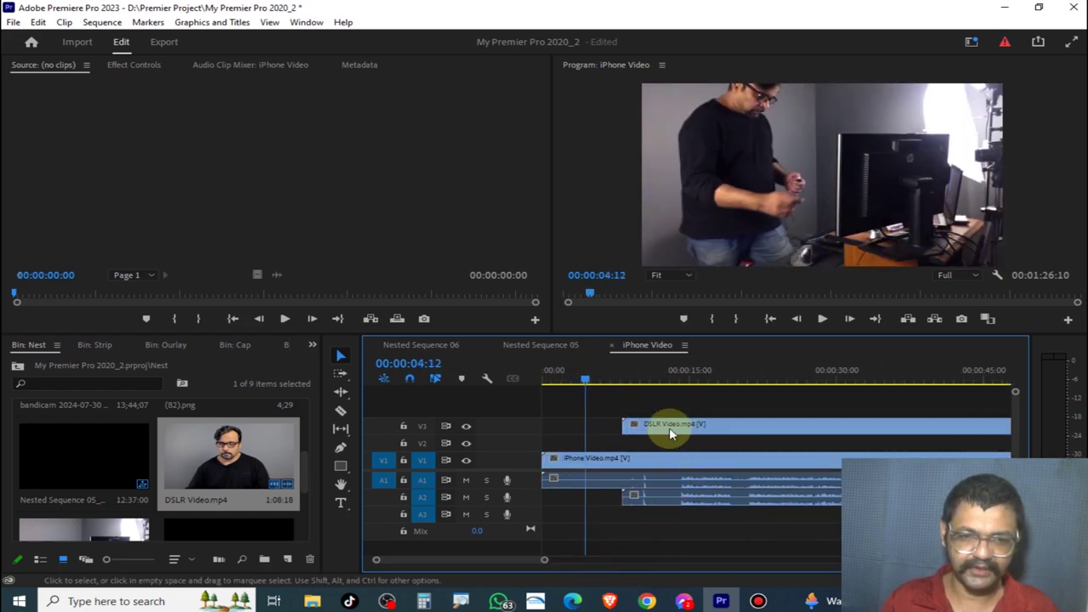
- Unlink the iPhone Video clip from its audio and delete that audio
click(592, 488)
right_click(592, 486)
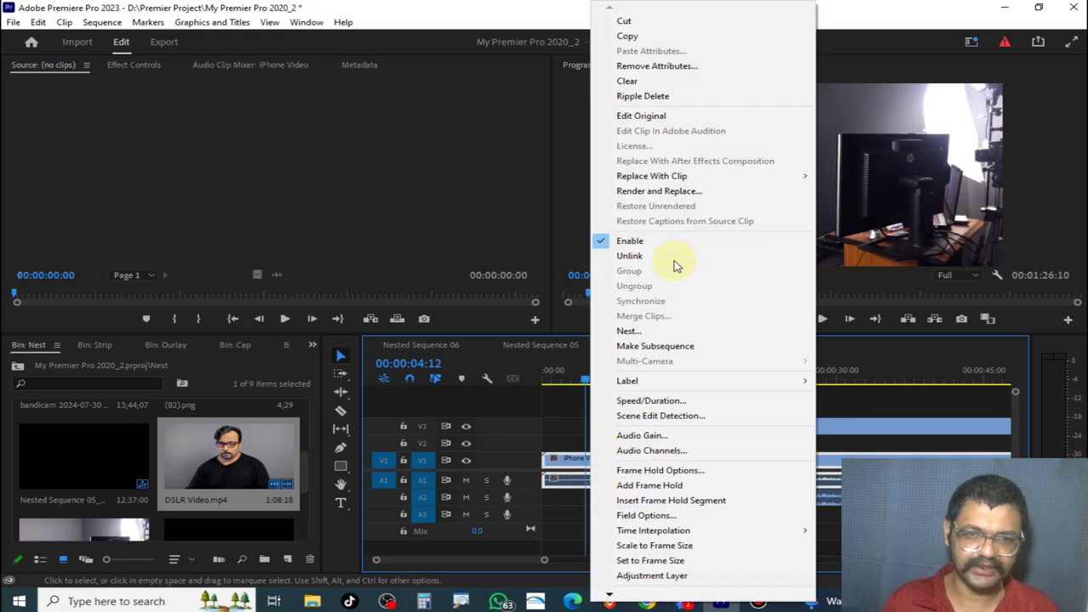
click(677, 261)
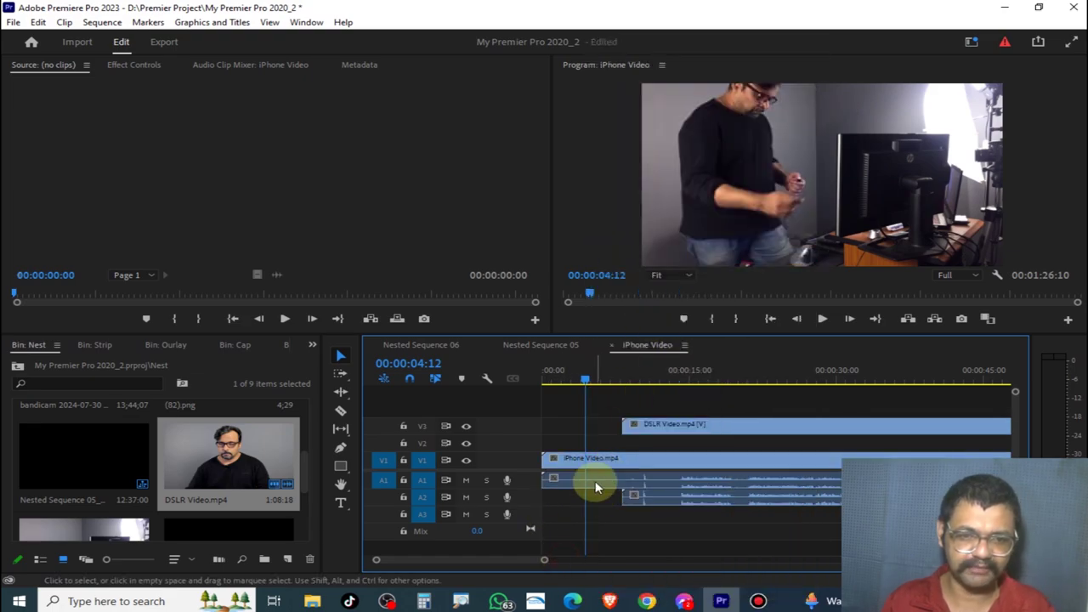
key(Delete)
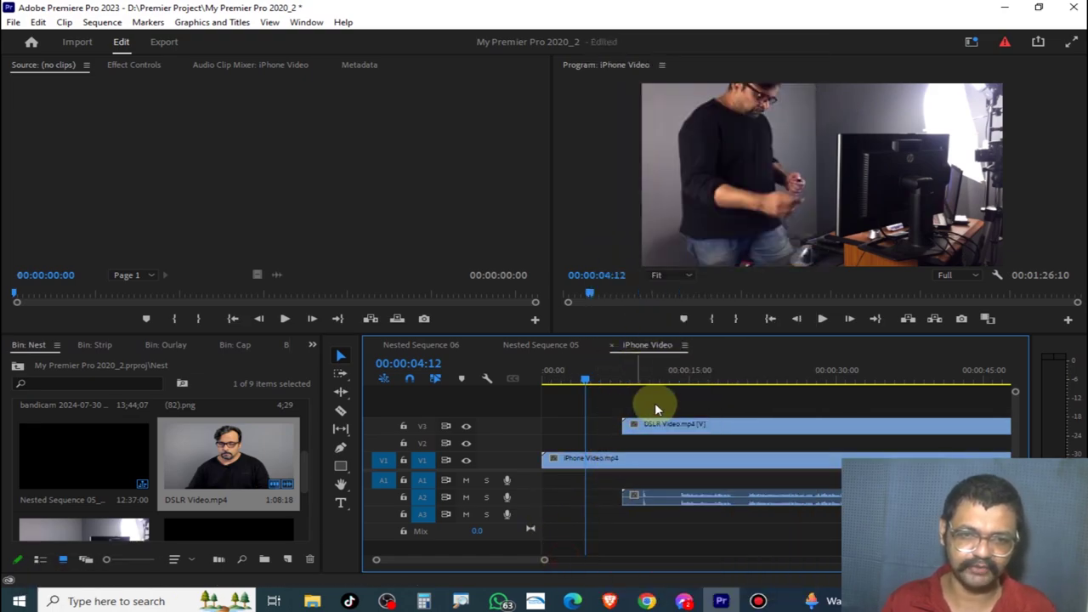
- Cut all clips at 00:00:19:23 and delete the pieces before the cut
click(646, 492)
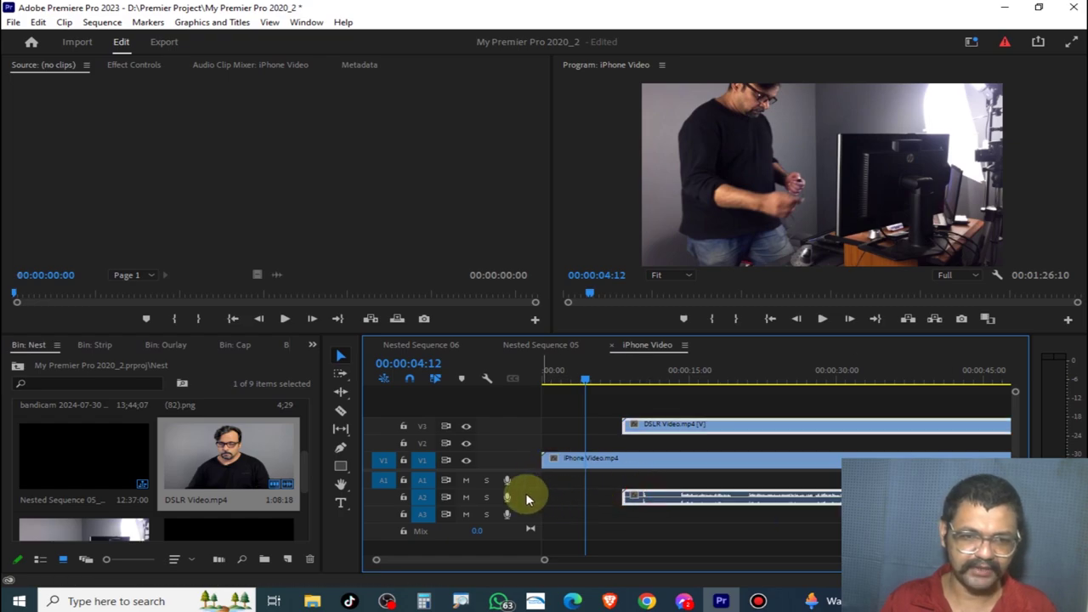
scroll(521, 503, up, 3)
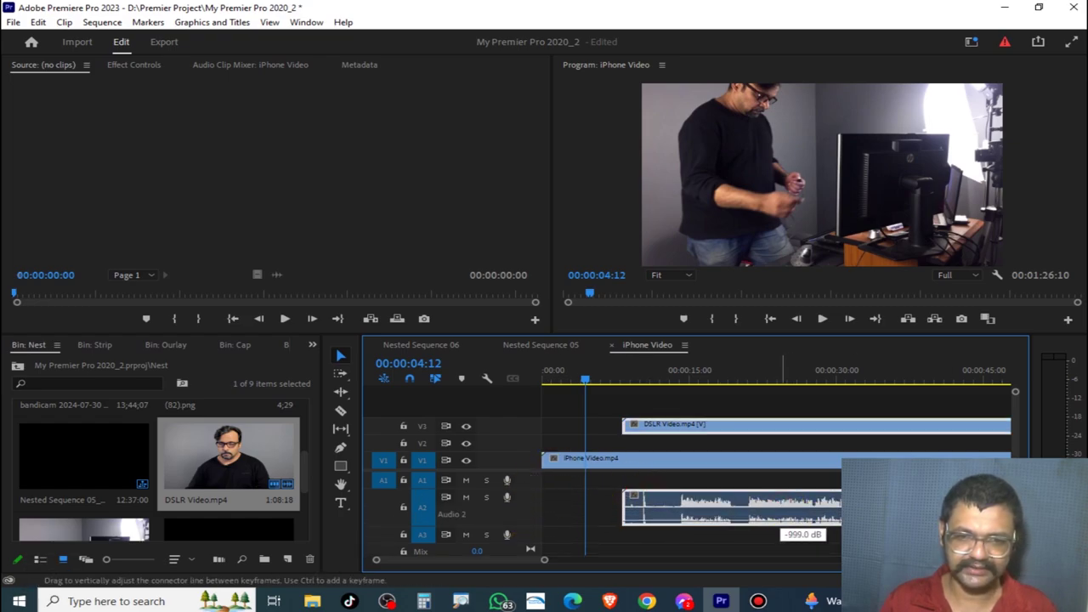
mouse_move(671, 379)
mouse_down()
mouse_move(743, 419)
mouse_move(625, 553)
mouse_up()
key(ctrl+k)
key(Delete)
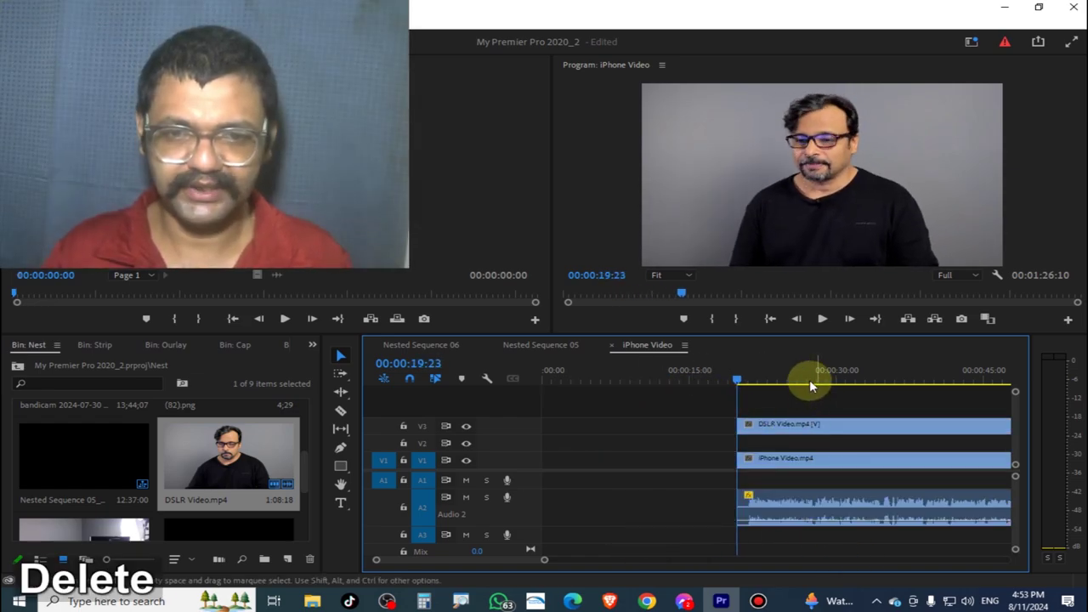
- Move the iPhone Video clip onto a new V4 track and preview the angles
click(775, 460)
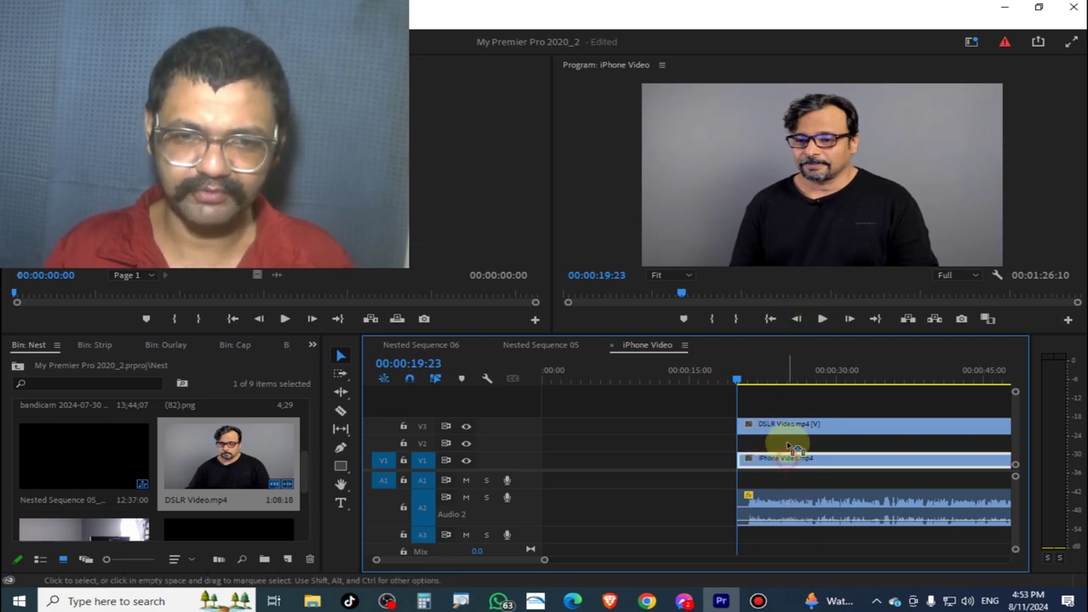
drag(795, 448, 790, 410)
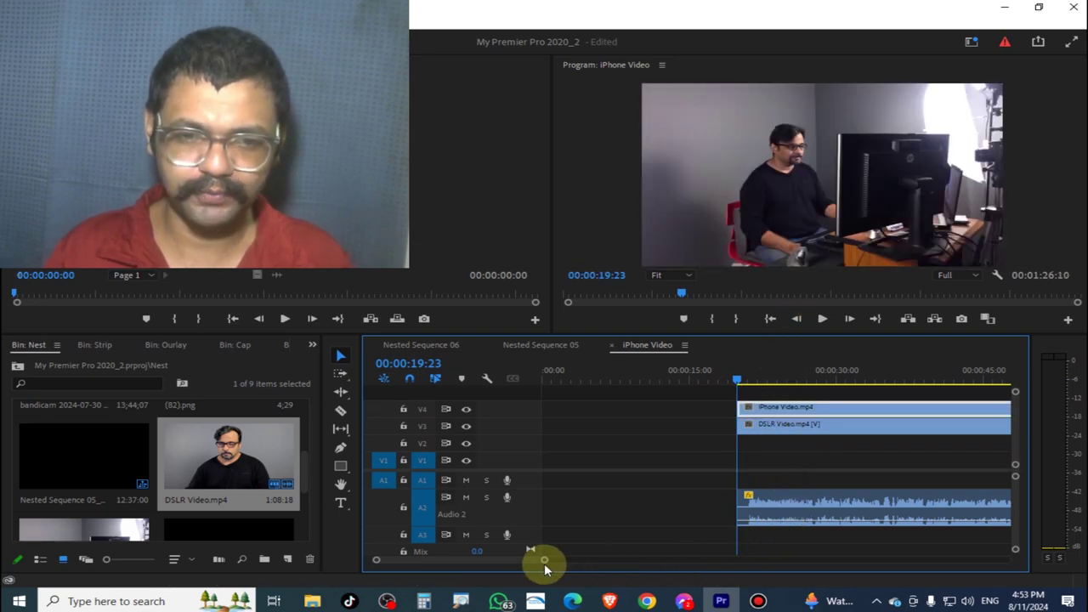
drag(545, 563, 470, 561)
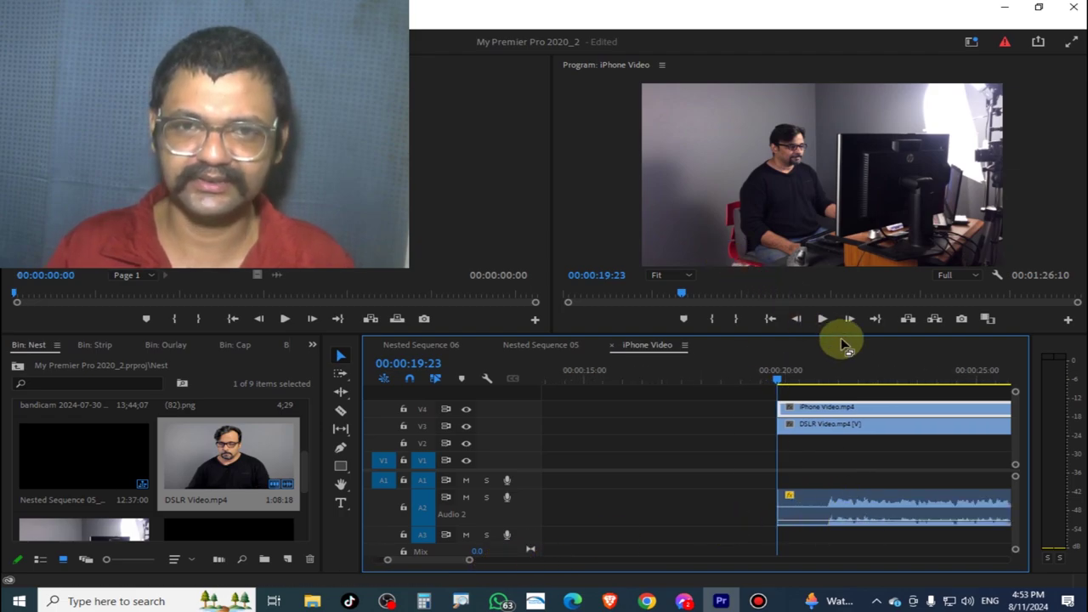
click(754, 151)
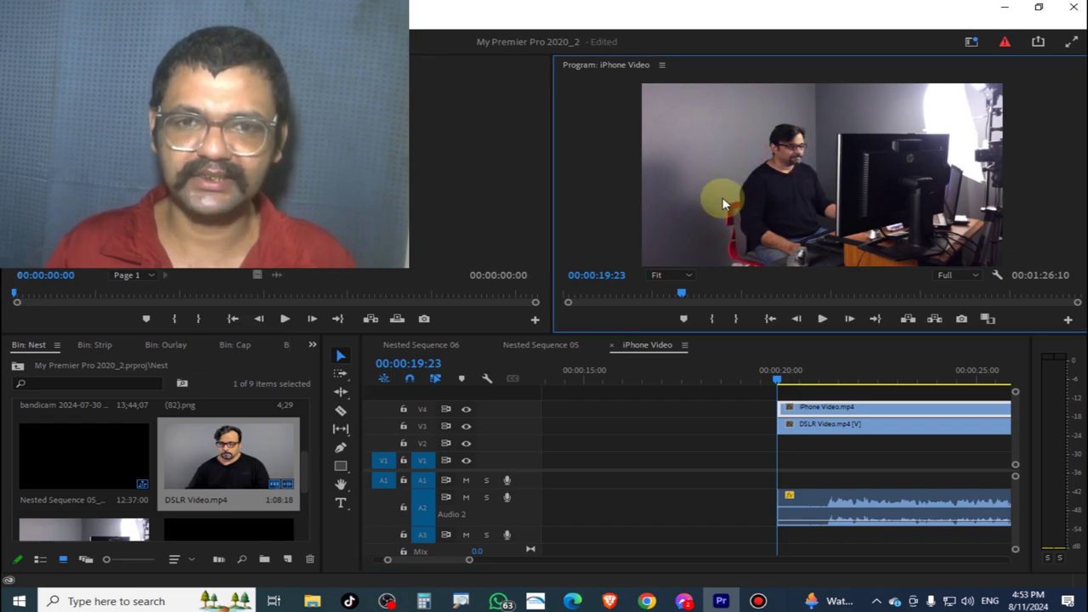
key(space)
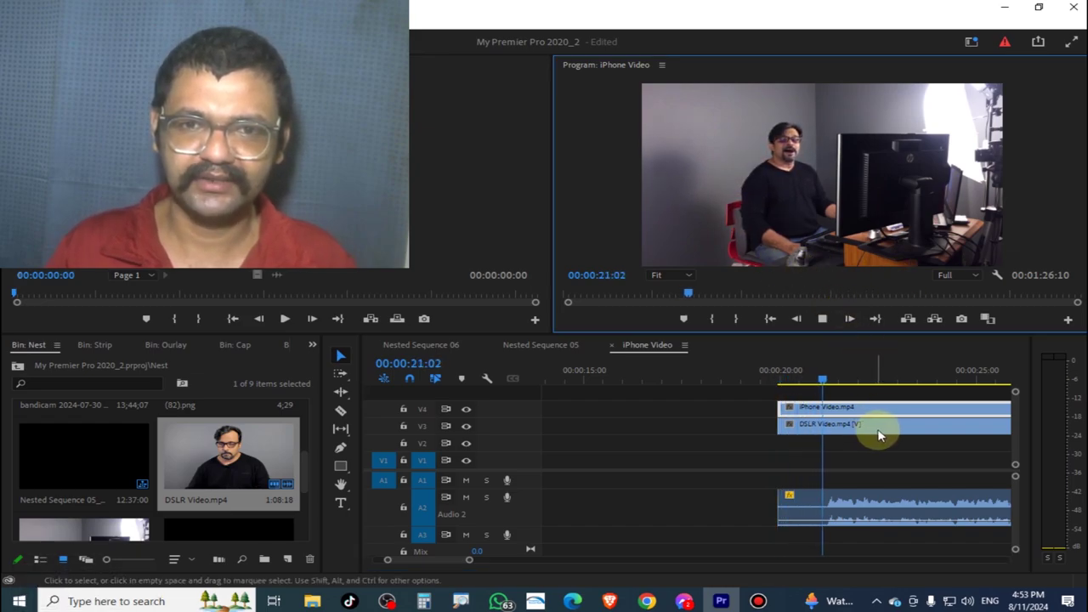
key(space)
- Cut the stacked clips at 00:00:21:05 and delete the pieces before it
click(820, 371)
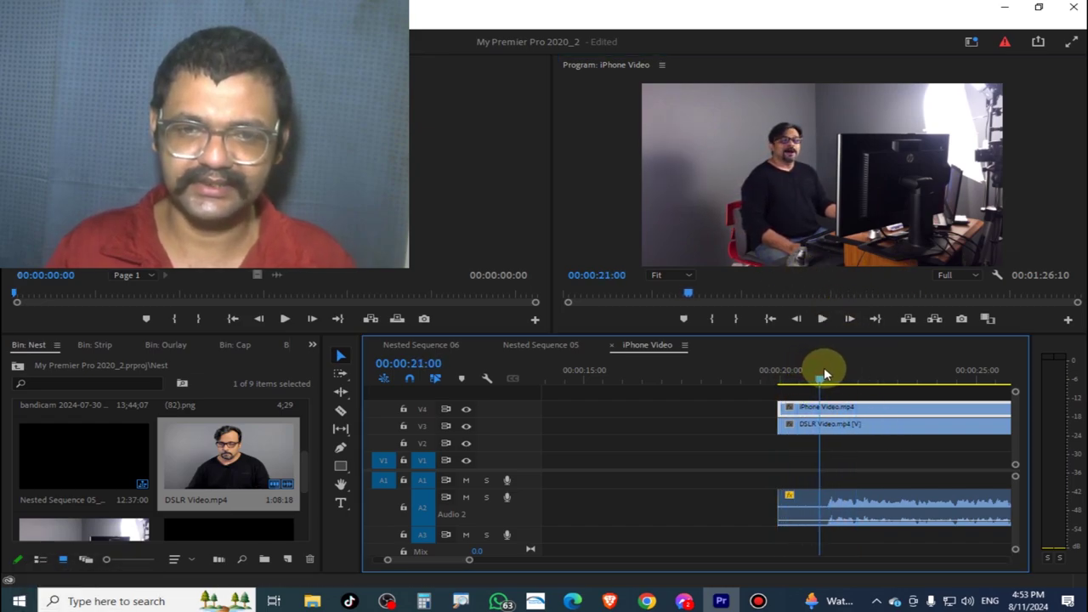
drag(829, 376, 827, 375)
click(810, 510)
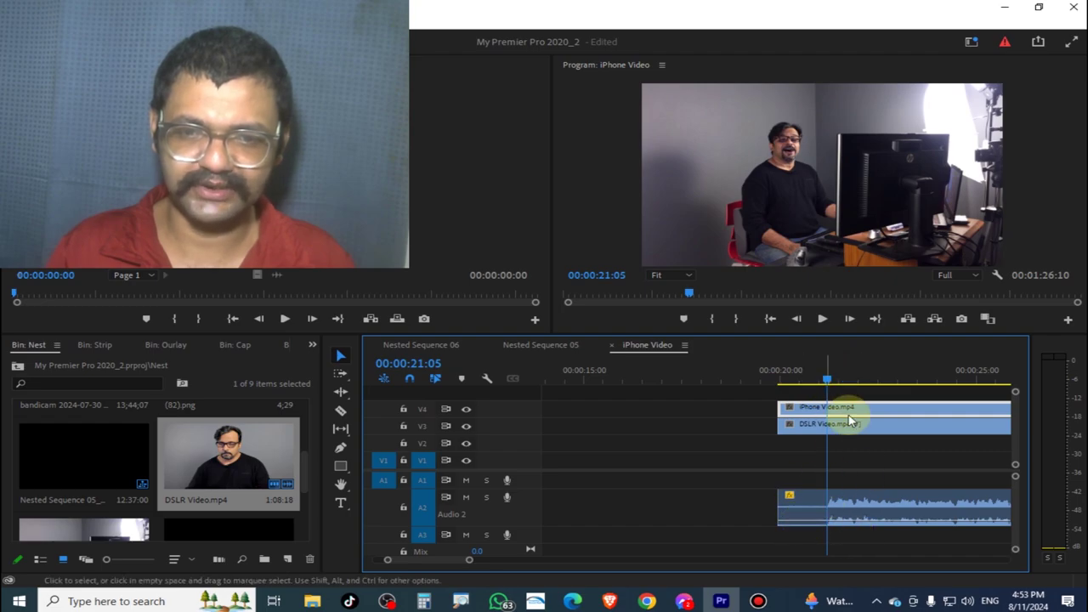
click(837, 390)
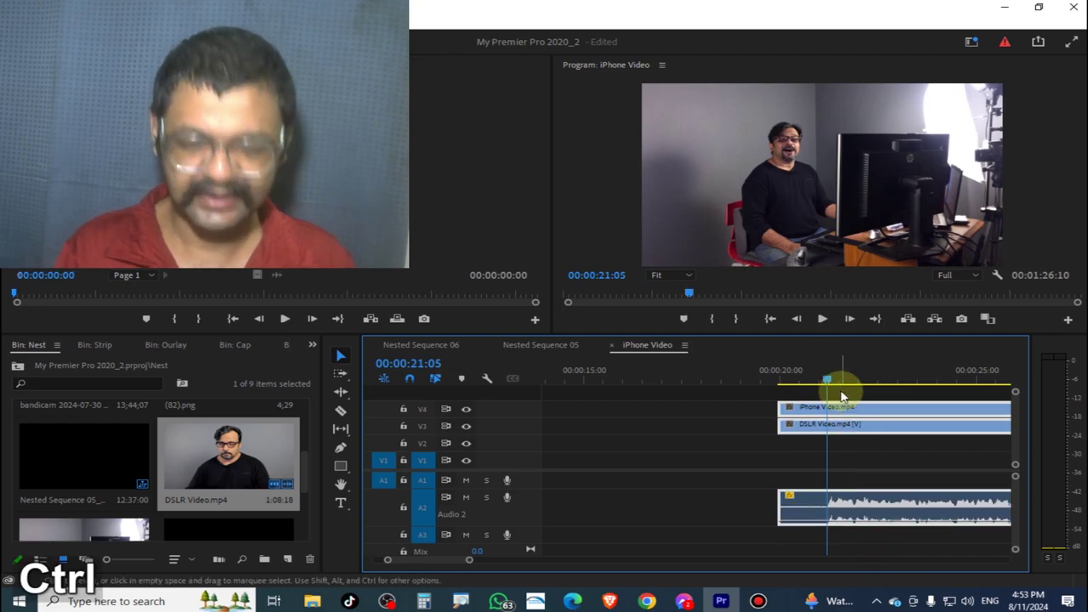
key(ctrl+k)
click(809, 425)
key(Delete)
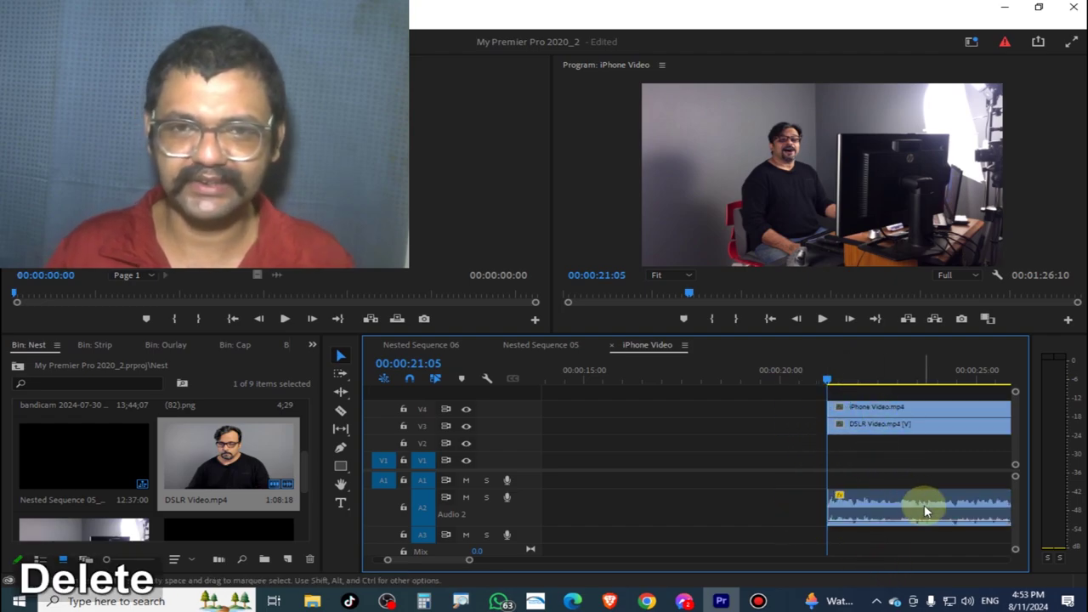
- Play the trimmed sequence up to 00:00:31:17 and reselect the iPhone Video clip
key(space)
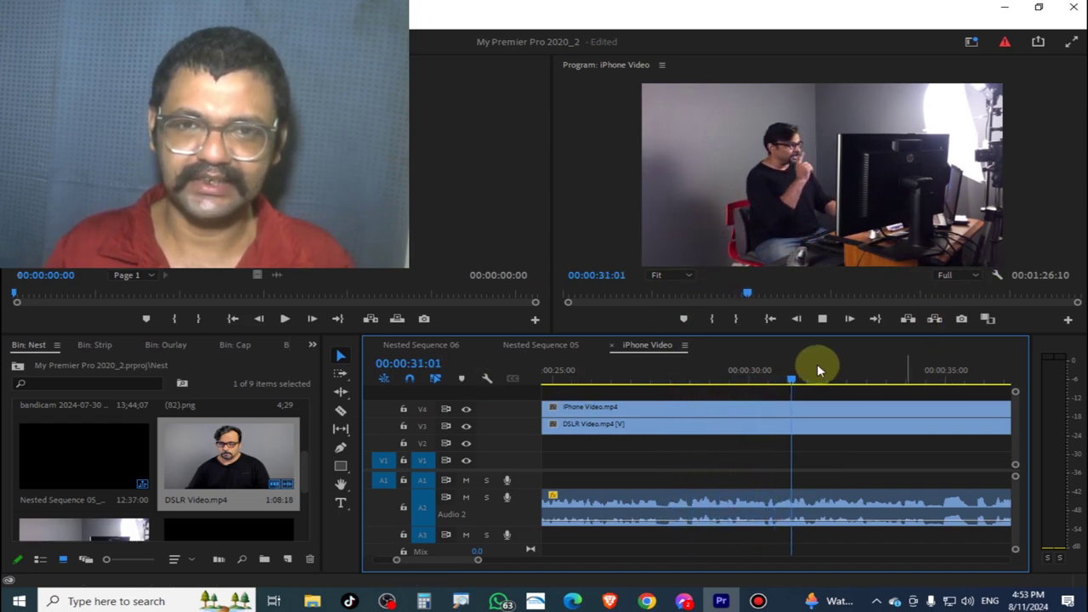
key(space)
click(841, 417)
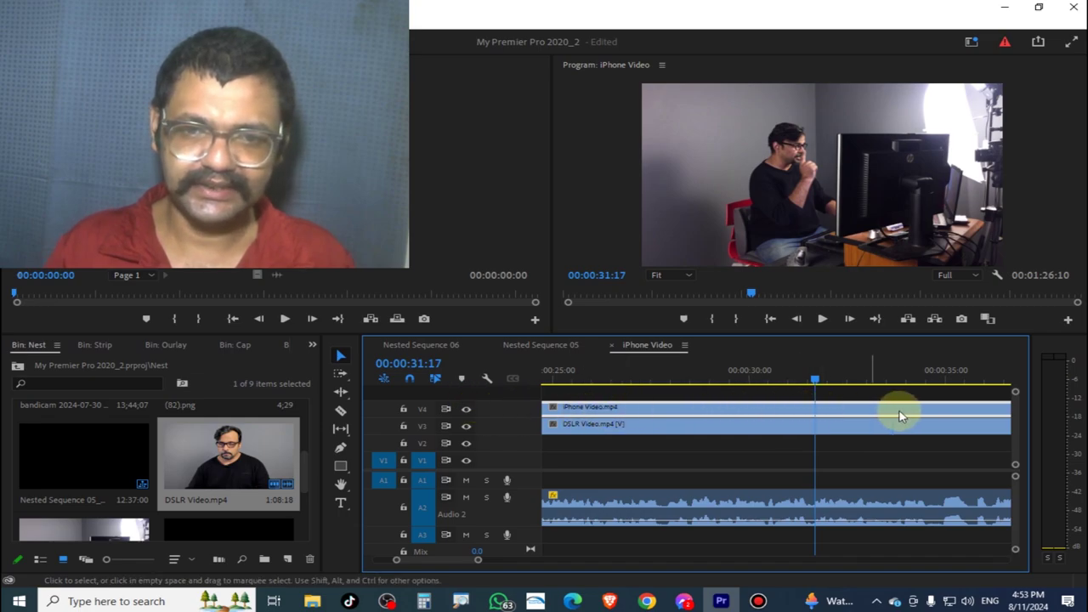
click(807, 425)
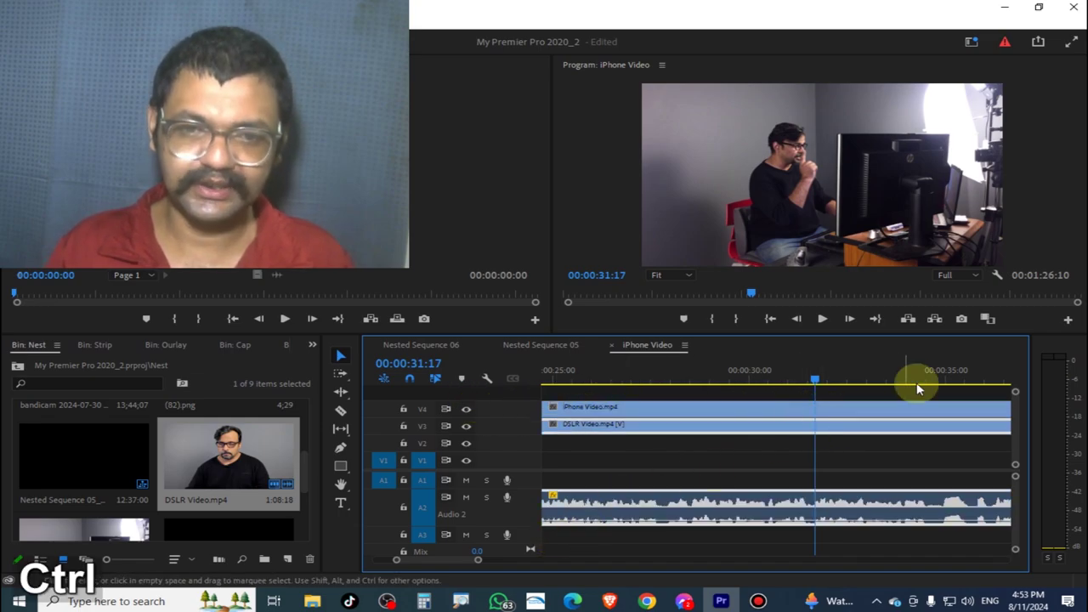
click(823, 411)
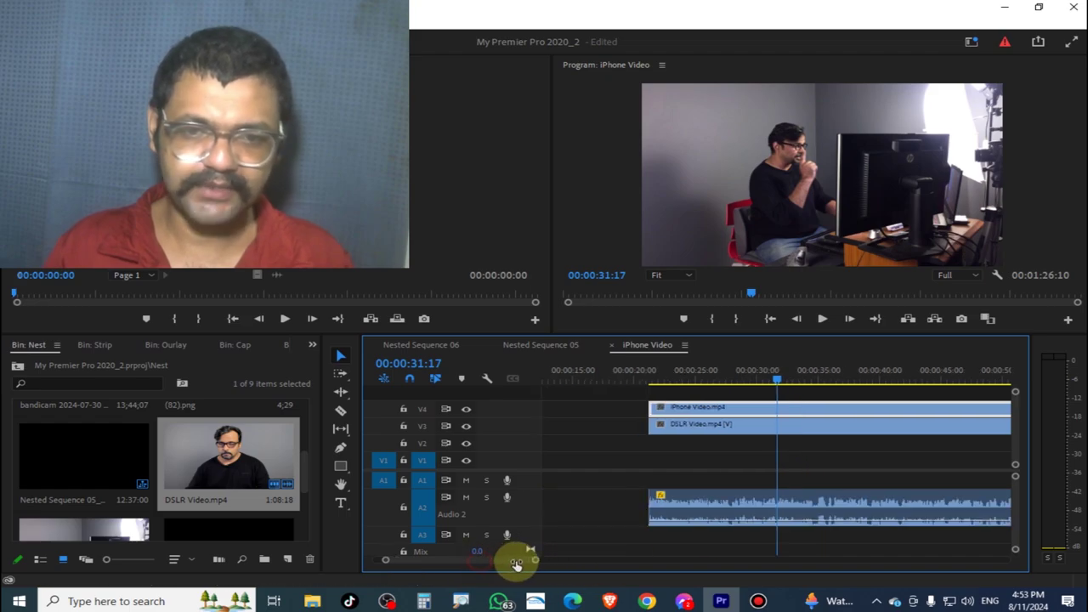
drag(478, 561, 512, 559)
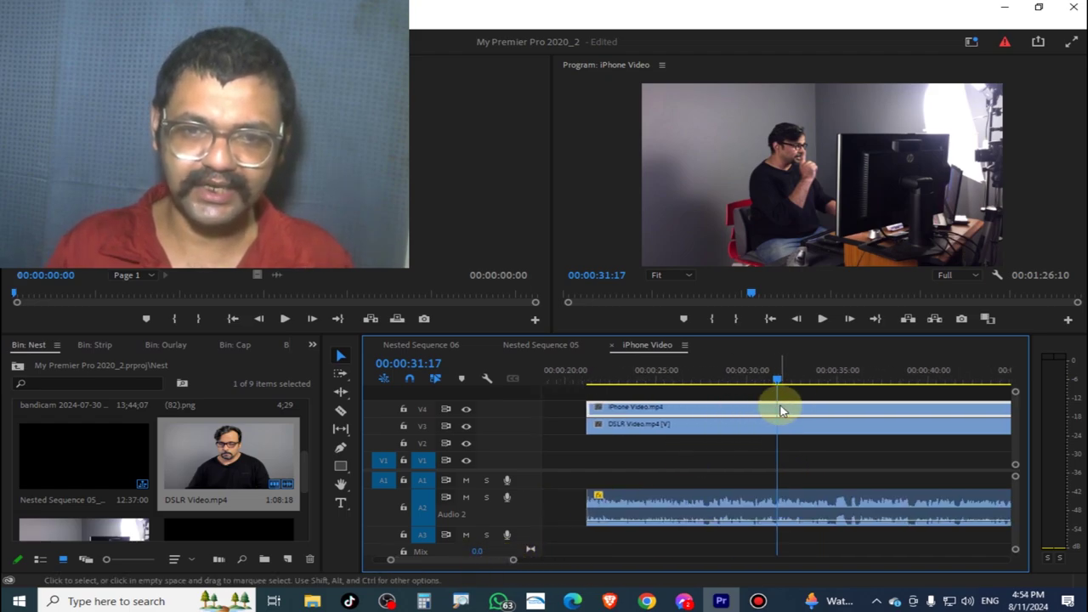
- Razor out the iPhone section from 00:00:31:17 to 00:00:39:06 and preview the angle change
click(340, 410)
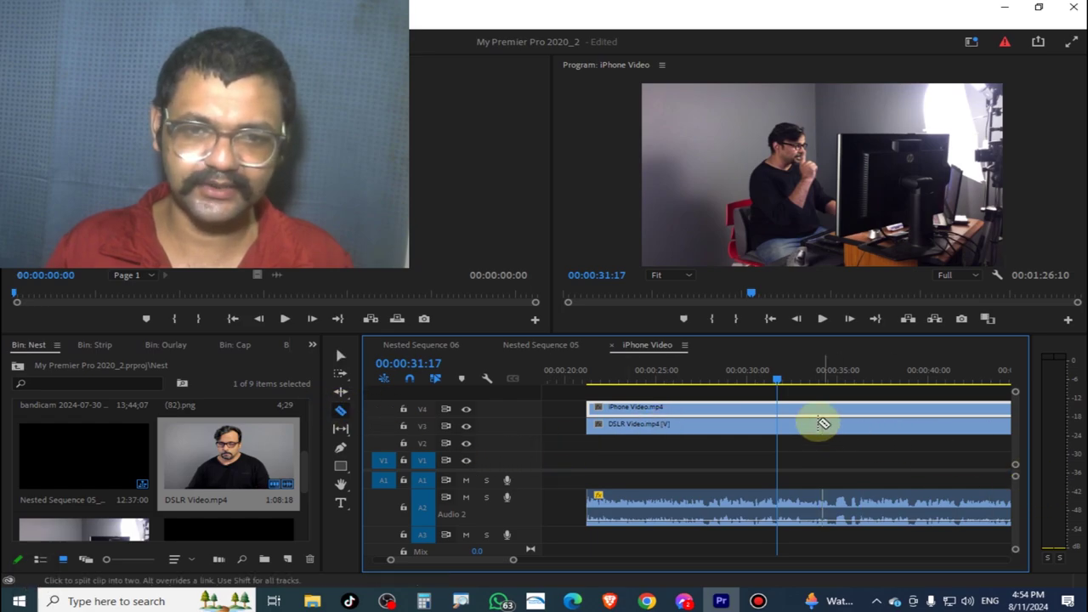
click(777, 407)
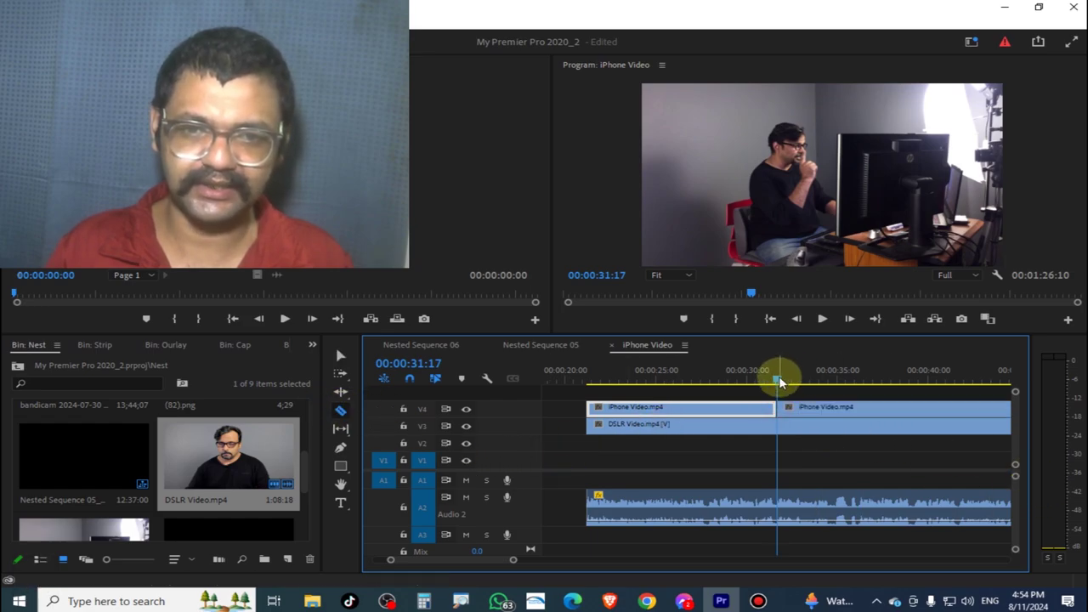
drag(782, 378, 917, 411)
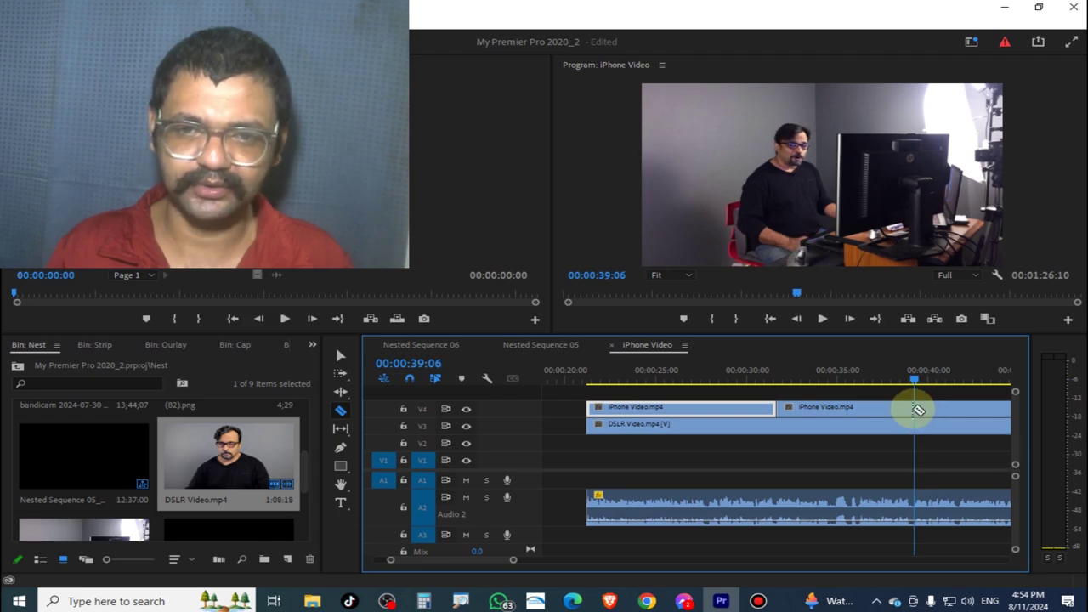
key(v)
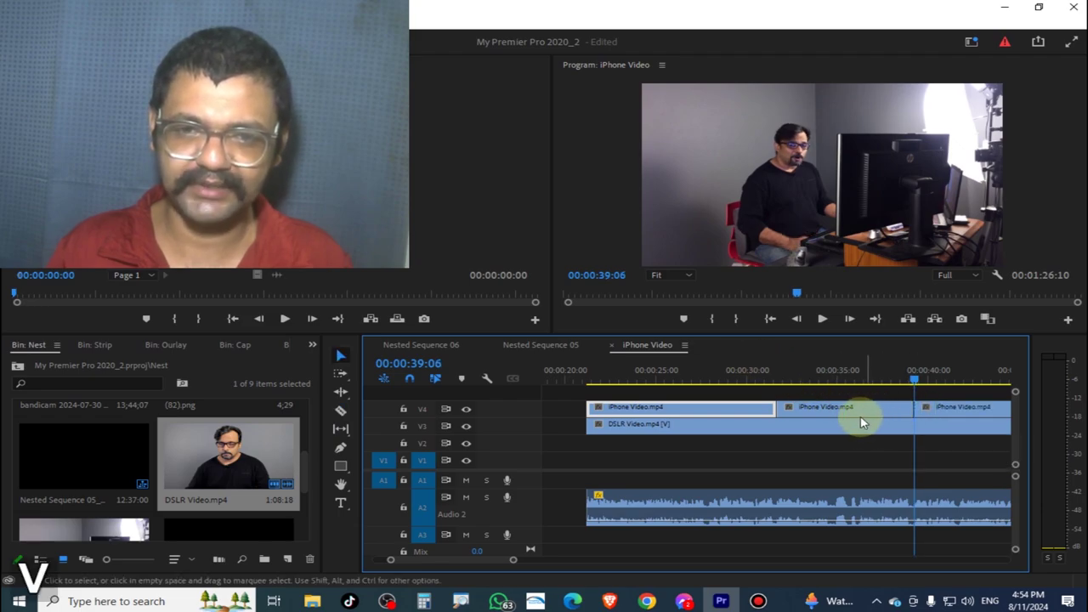
click(852, 414)
click(786, 415)
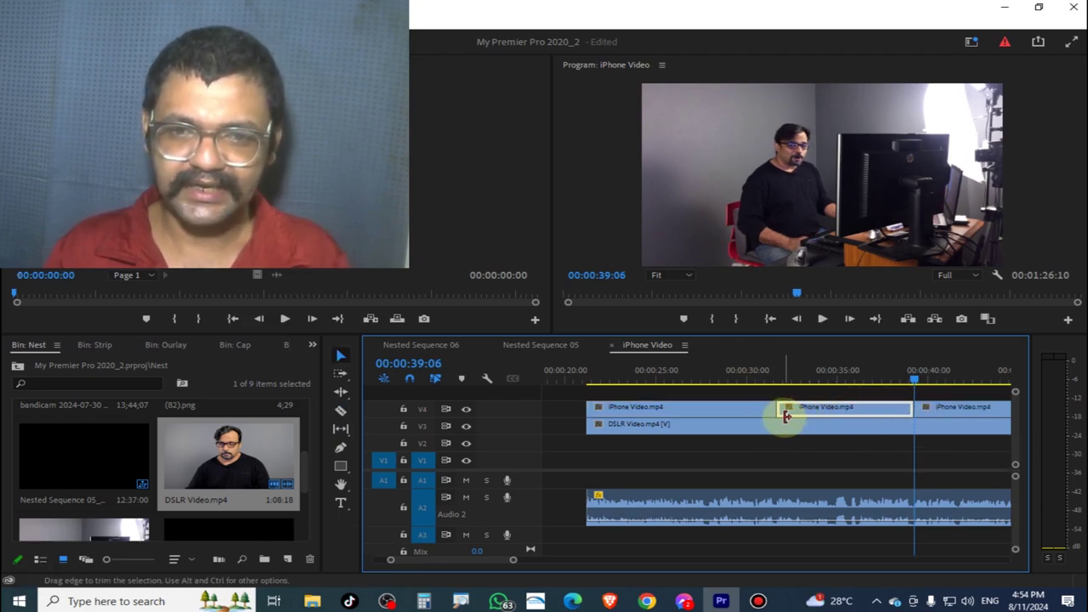
click(851, 409)
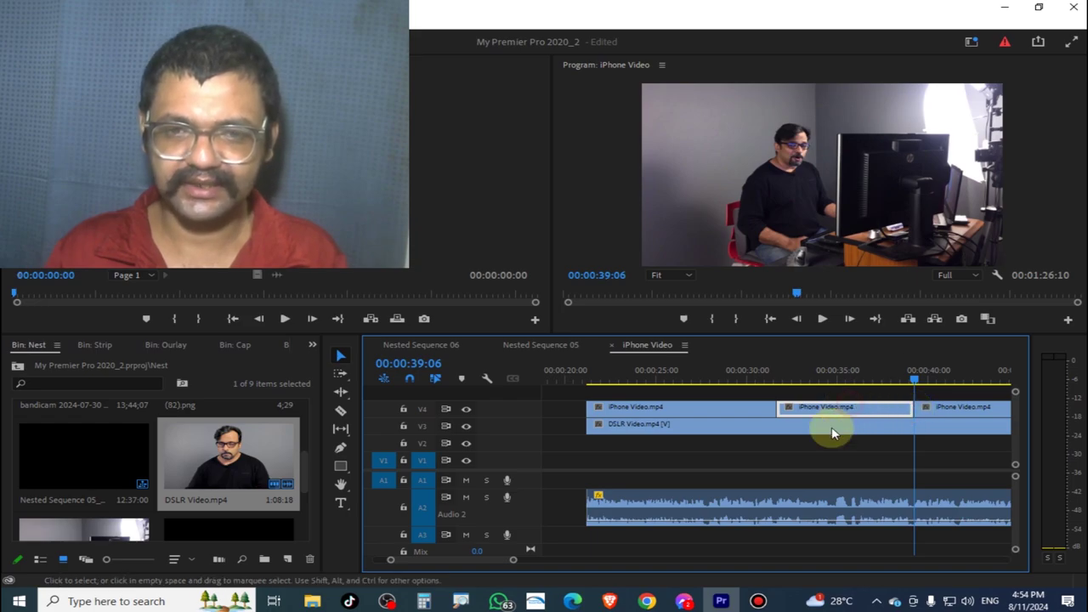
key(Delete)
drag(775, 374, 769, 374)
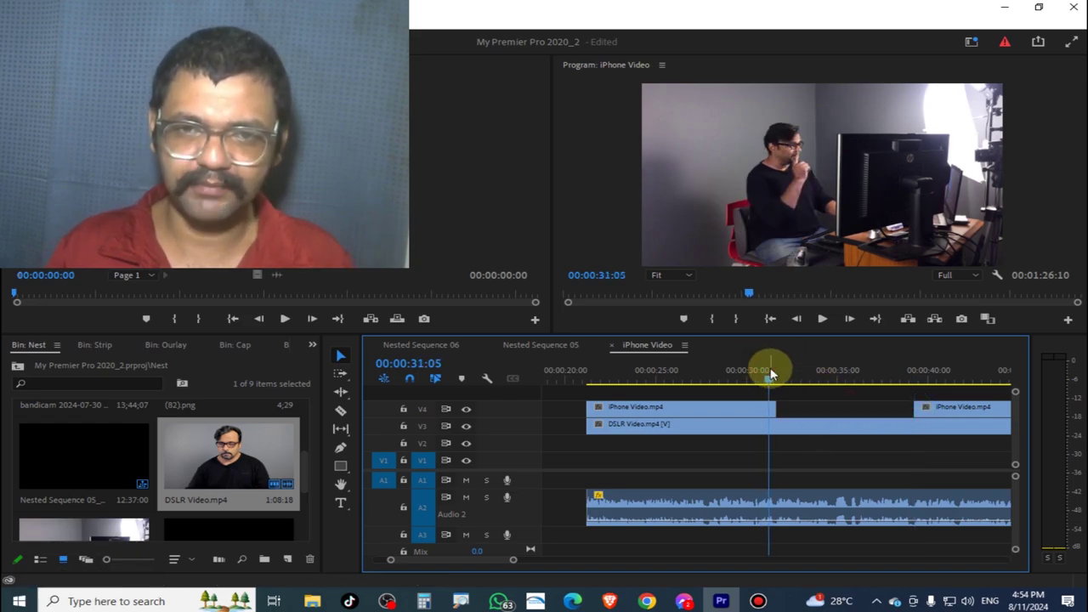
key(space)
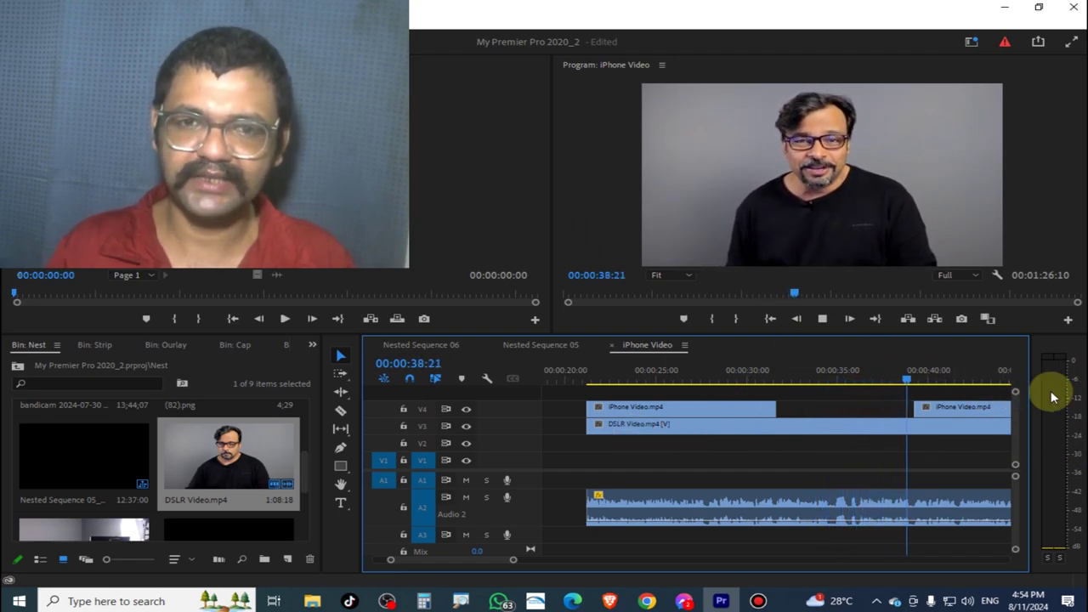
key(space)
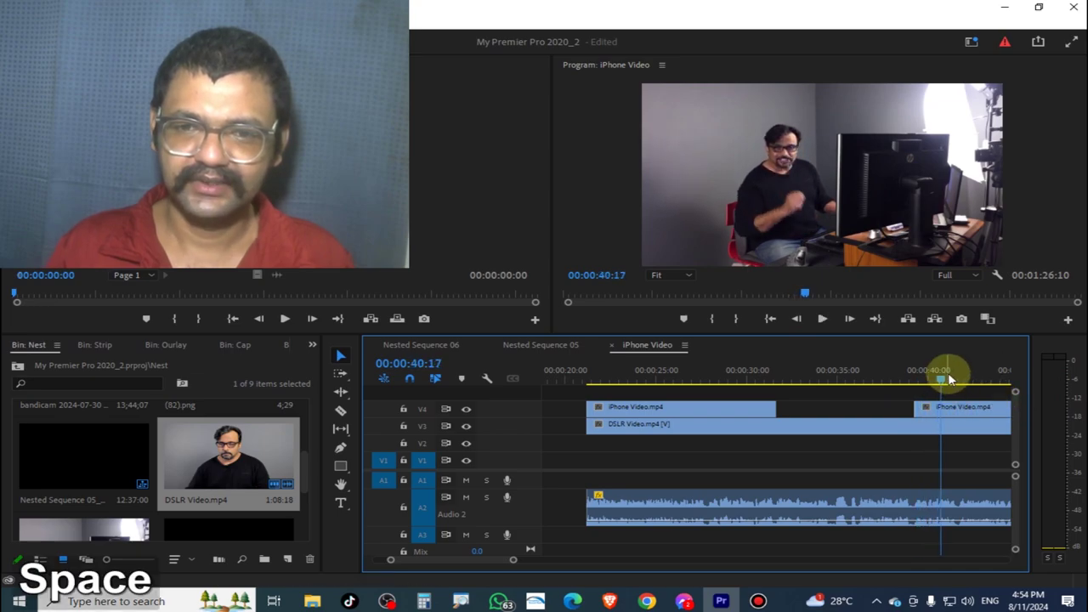
- Razor out the iPhone section from 00:00:45:11 to 00:00:50:17 and review it
mouse_move(949, 379)
mouse_down()
mouse_move(871, 412)
mouse_move(892, 423)
mouse_up()
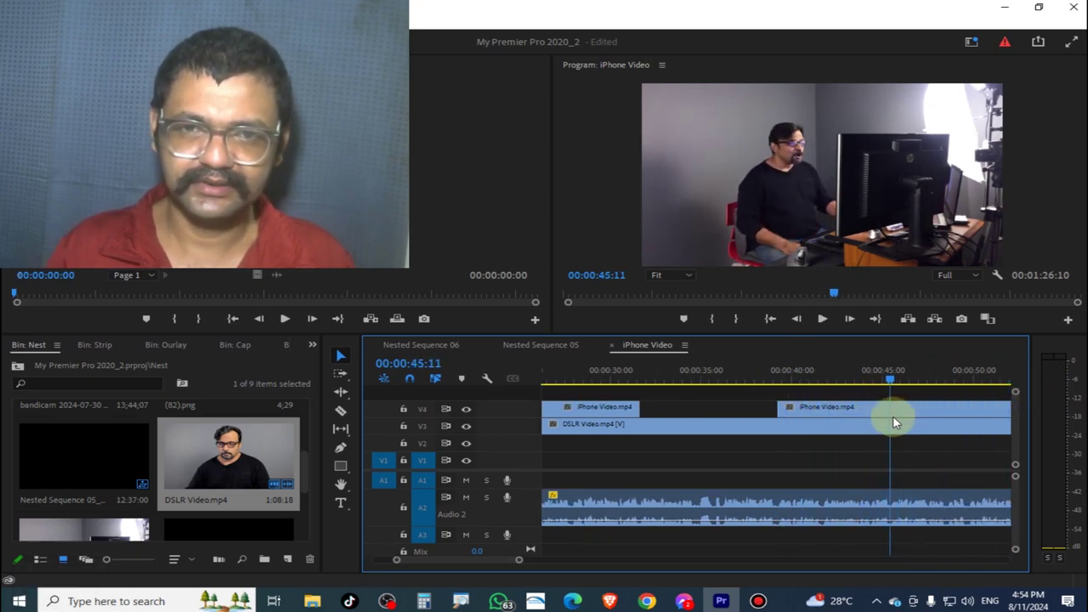
key(c)
click(890, 407)
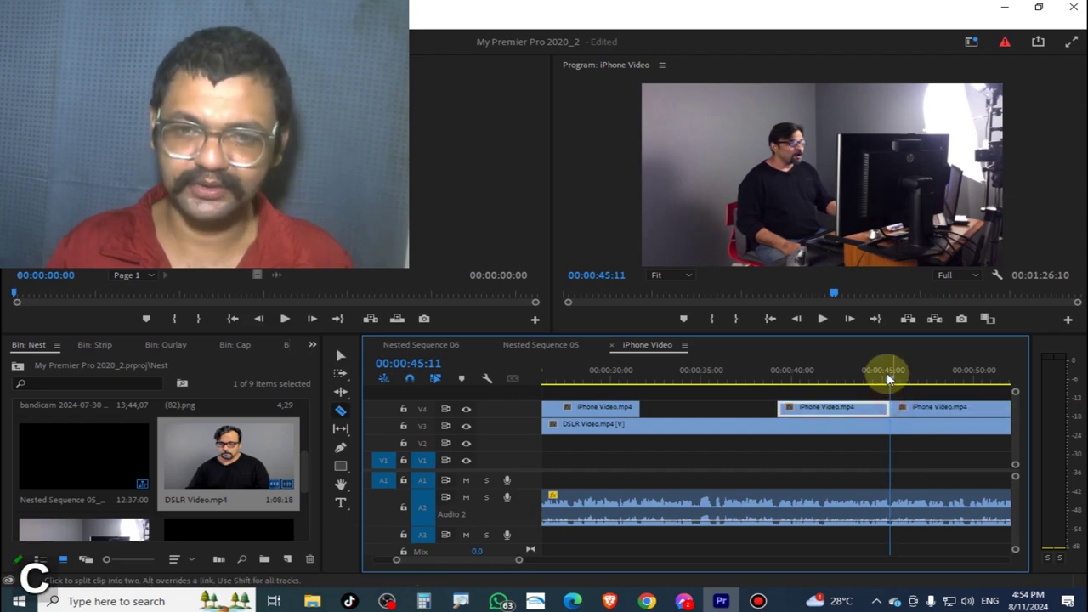
drag(890, 380, 985, 382)
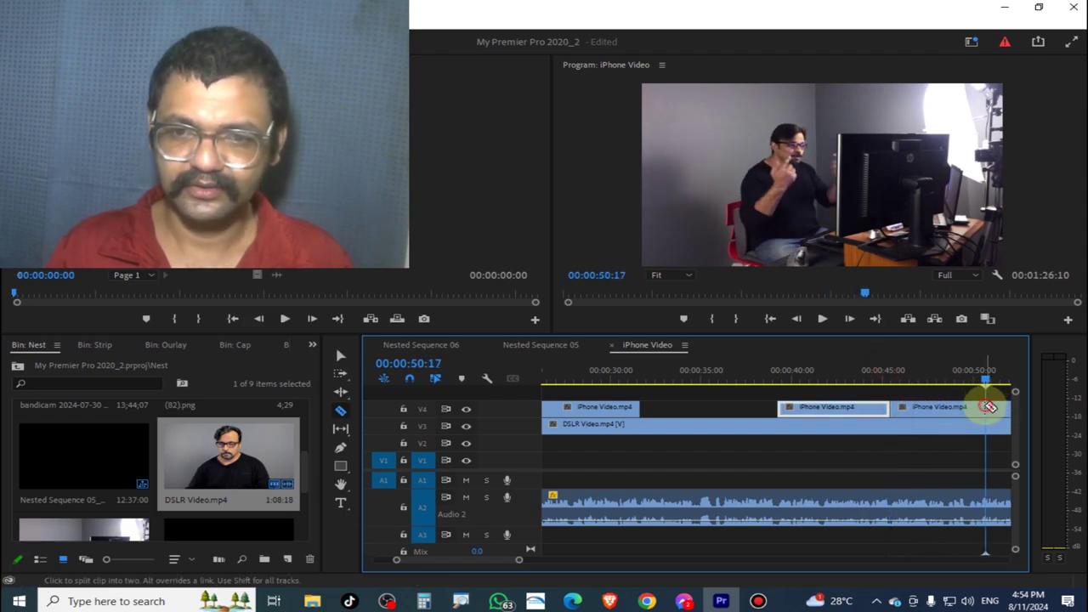
click(985, 407)
key(v)
click(935, 407)
click(878, 377)
key(Delete)
key(space)
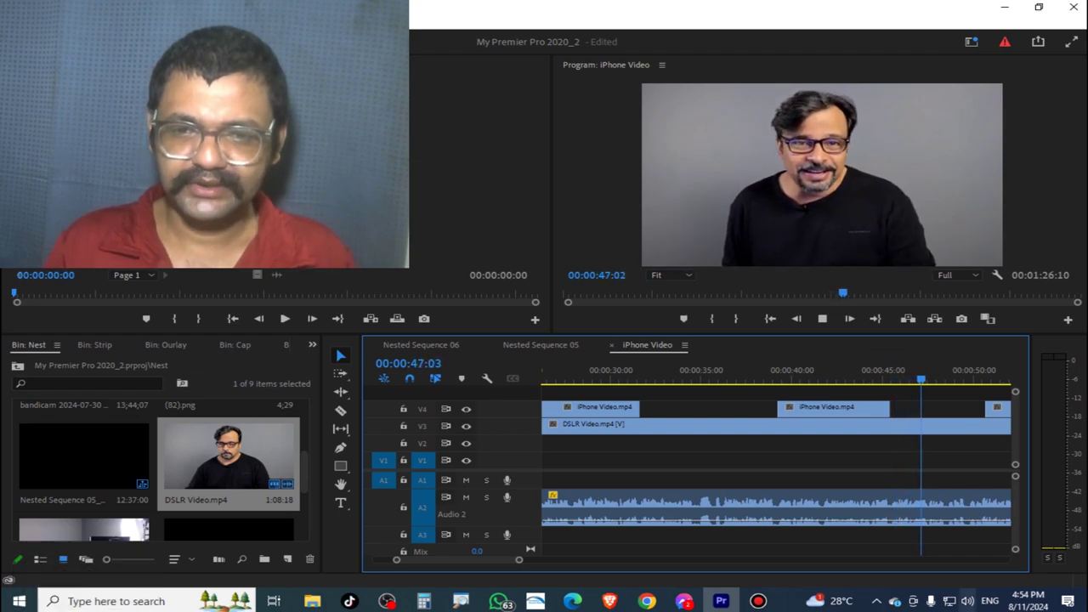
key(space)
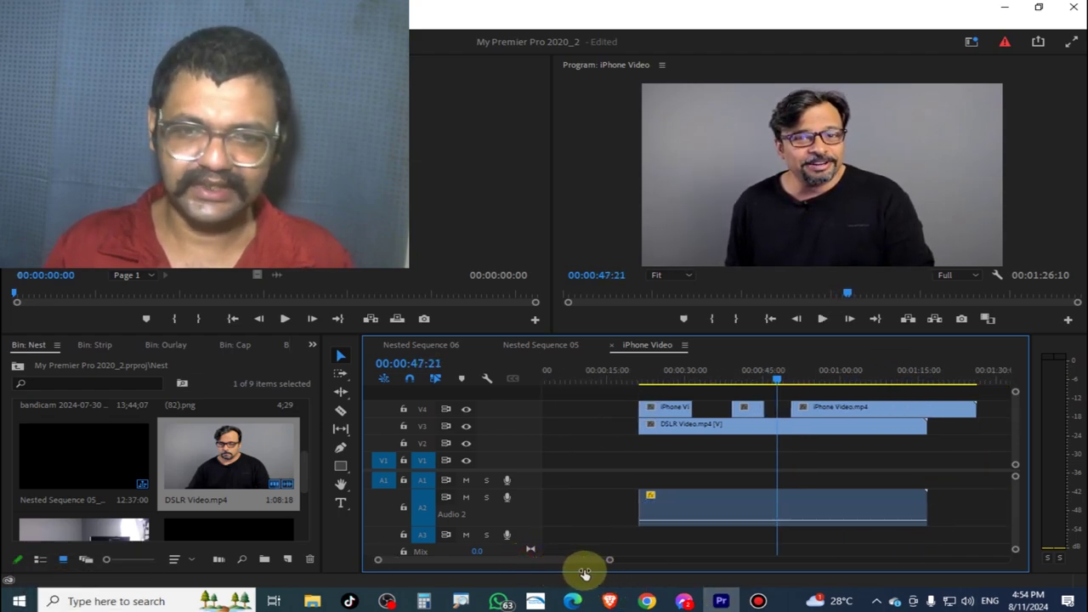
- Undo the last deletion and the cuts on the iPhone clip
drag(521, 562, 627, 561)
key(ctrl+z)
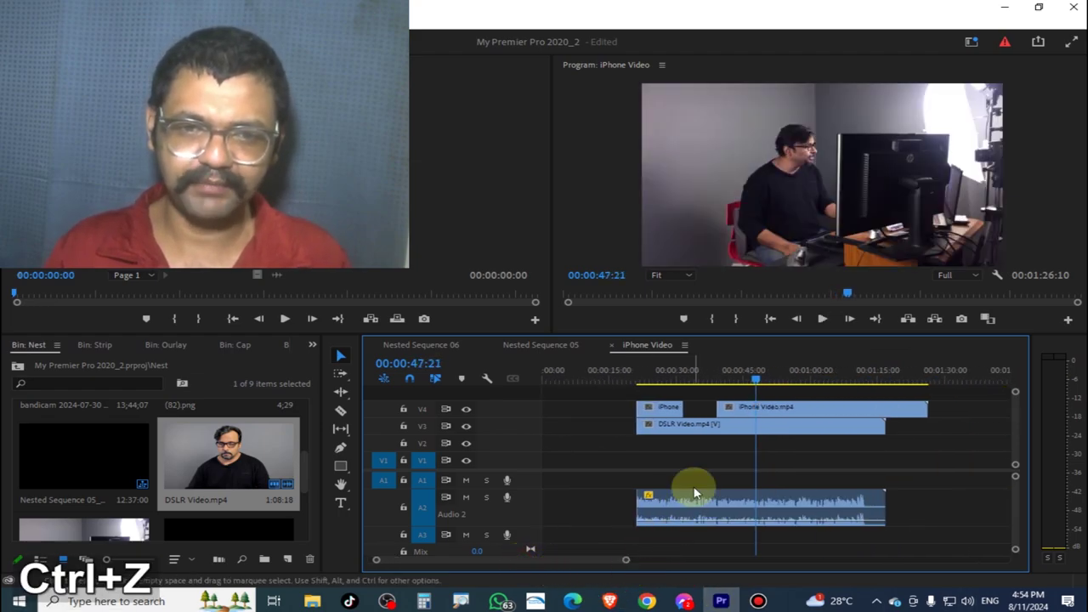
key(ctrl+z)
key(ctrl+z)
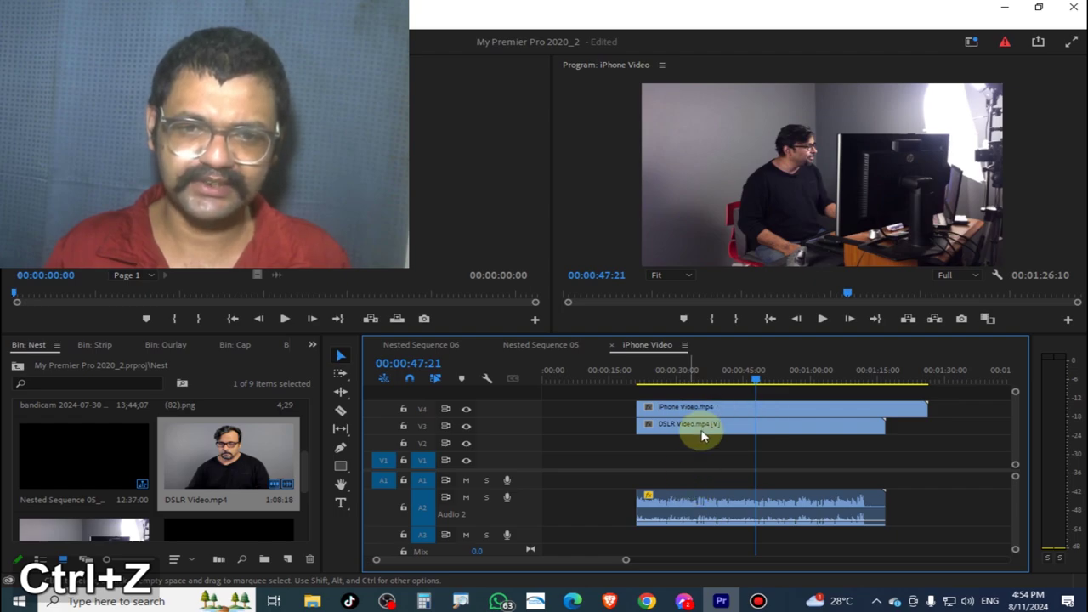
click(632, 368)
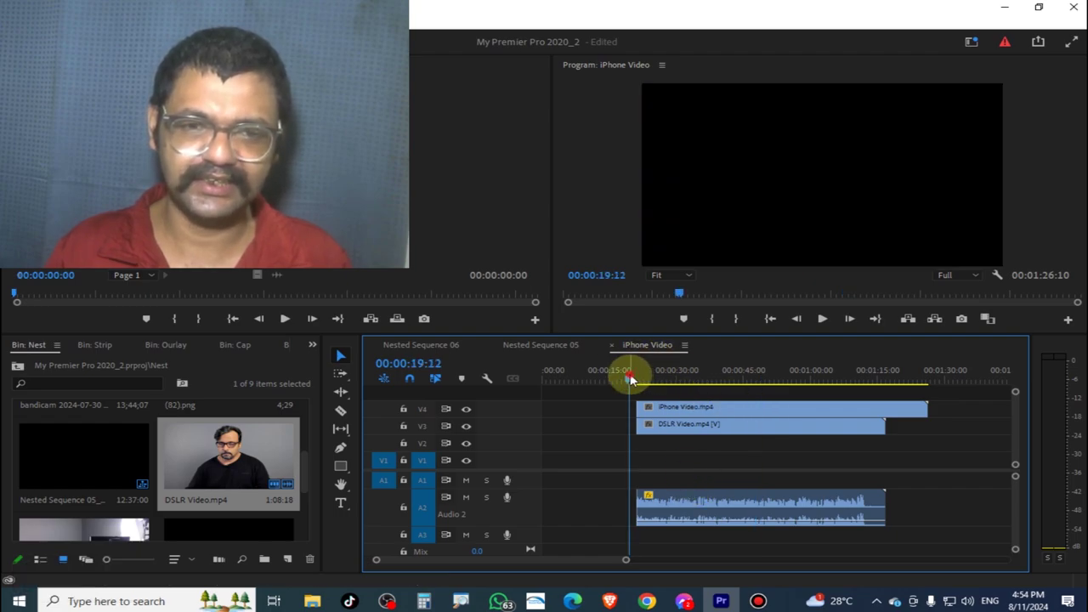
drag(630, 380, 626, 375)
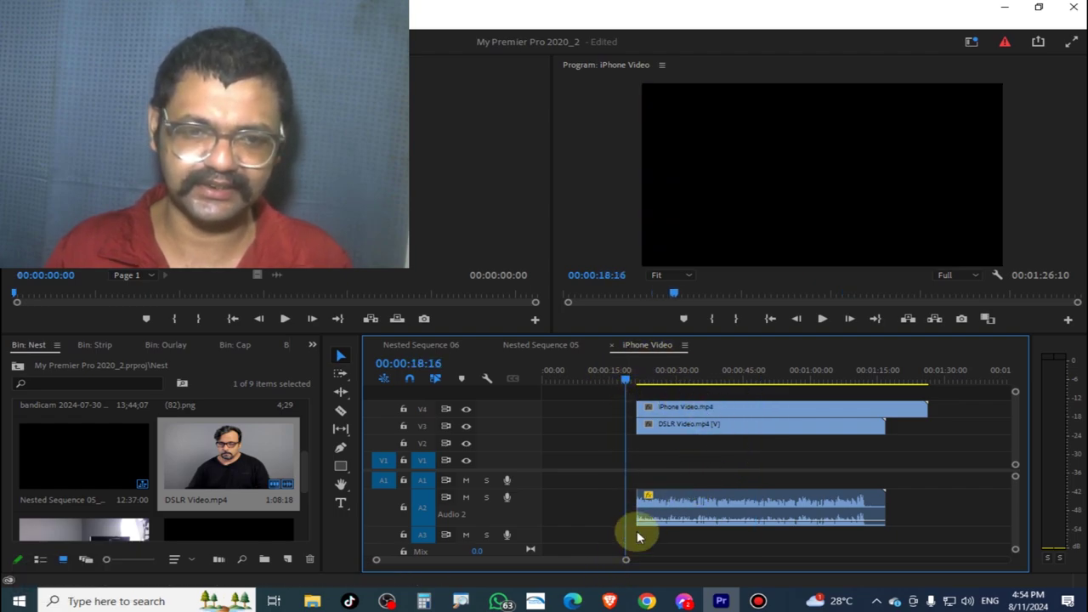
- Split all clips at 00:01:12:00, delete everything after, and scrub to preview
click(740, 423)
click(865, 374)
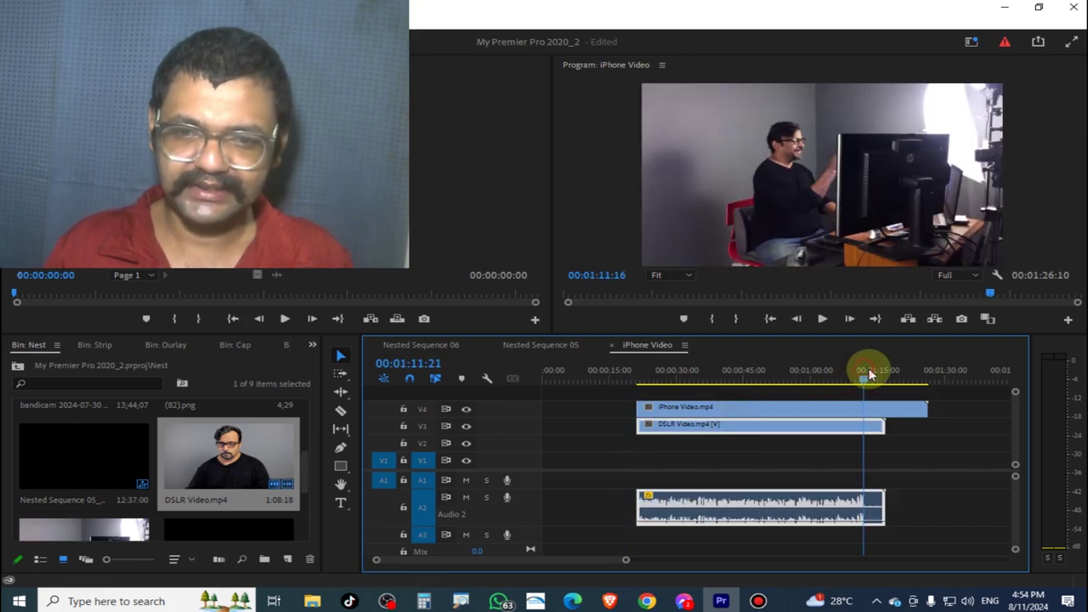
drag(870, 374, 866, 374)
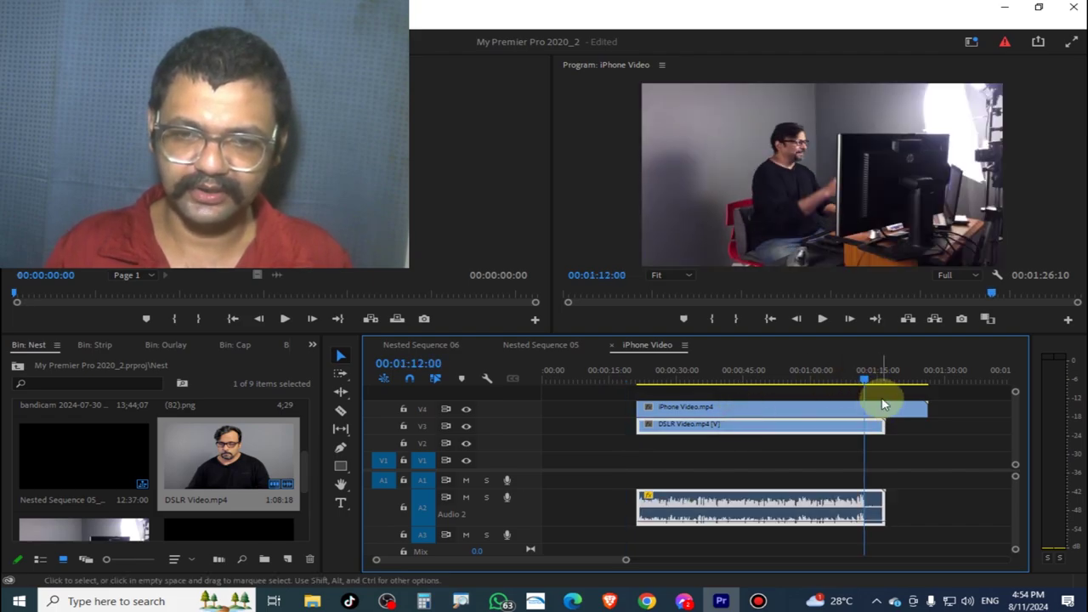
key(ctrl+k)
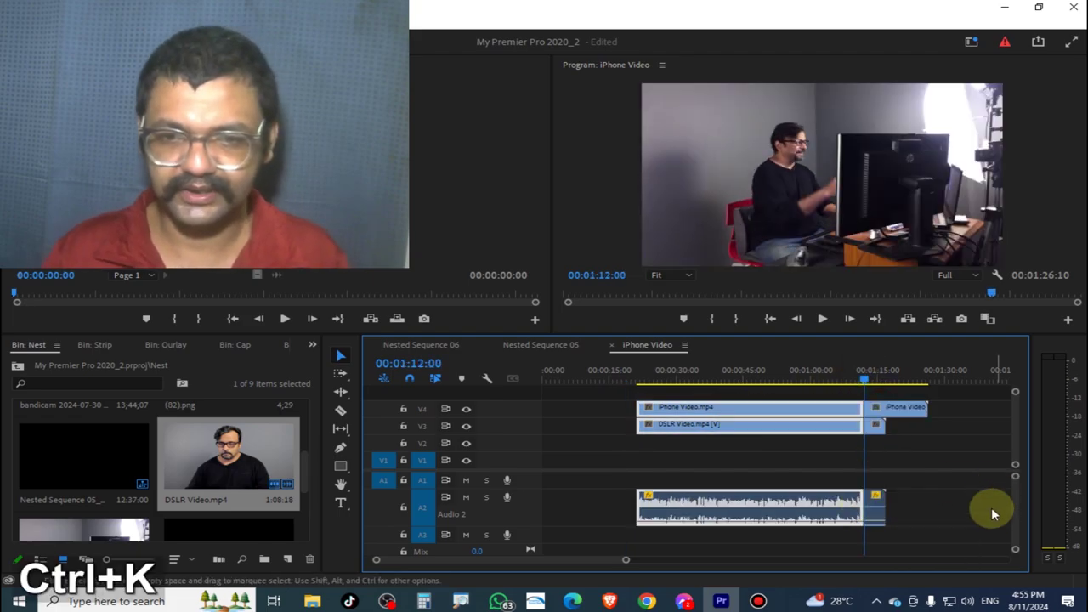
click(897, 408)
key(Delete)
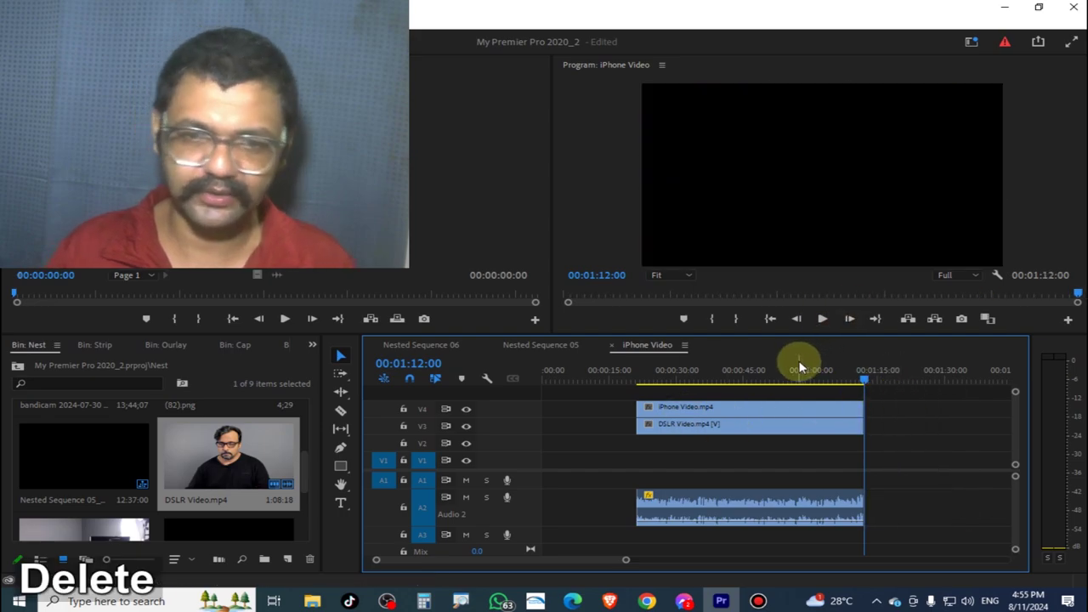
mouse_move(676, 379)
mouse_down()
mouse_move(722, 406)
mouse_move(662, 436)
mouse_up()
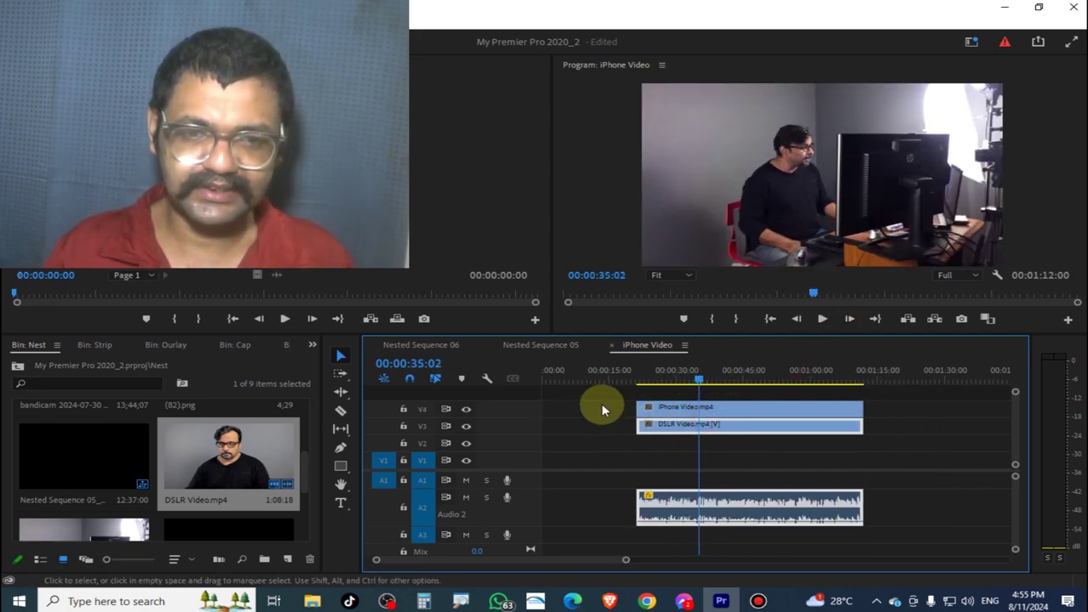
click(697, 462)
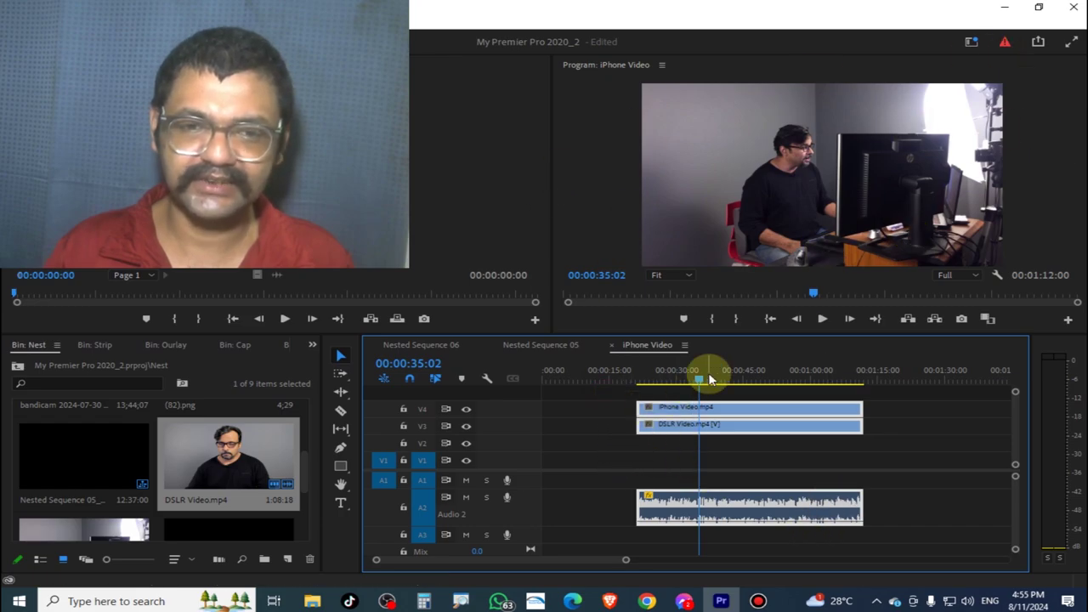
mouse_move(709, 379)
mouse_down()
mouse_move(759, 394)
mouse_move(765, 384)
mouse_up()
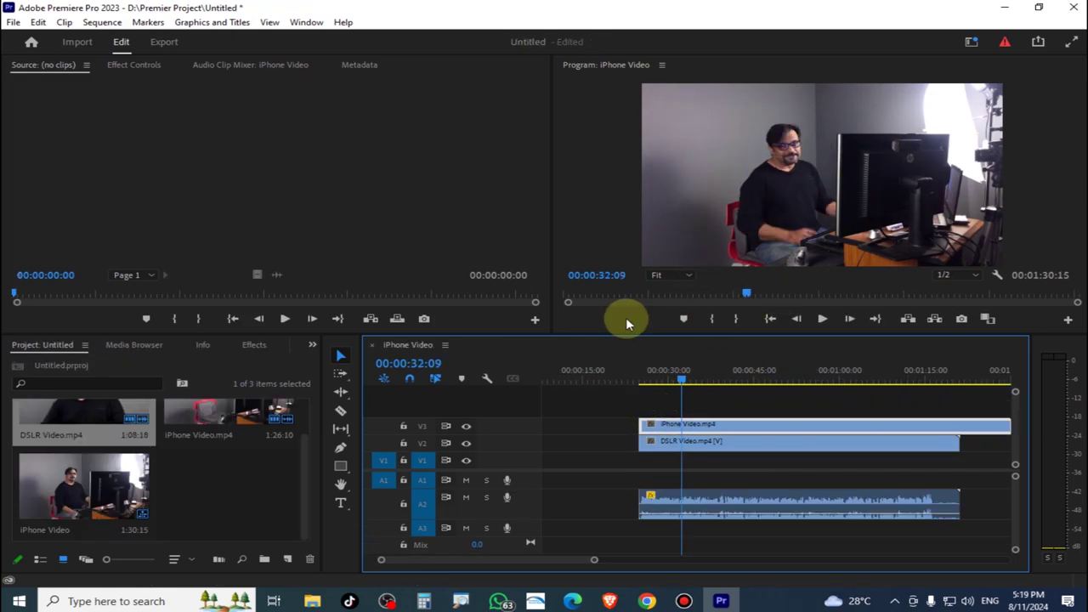
- Nest both video clips and their audio into a sequence named 'Multi Cam'
click(621, 378)
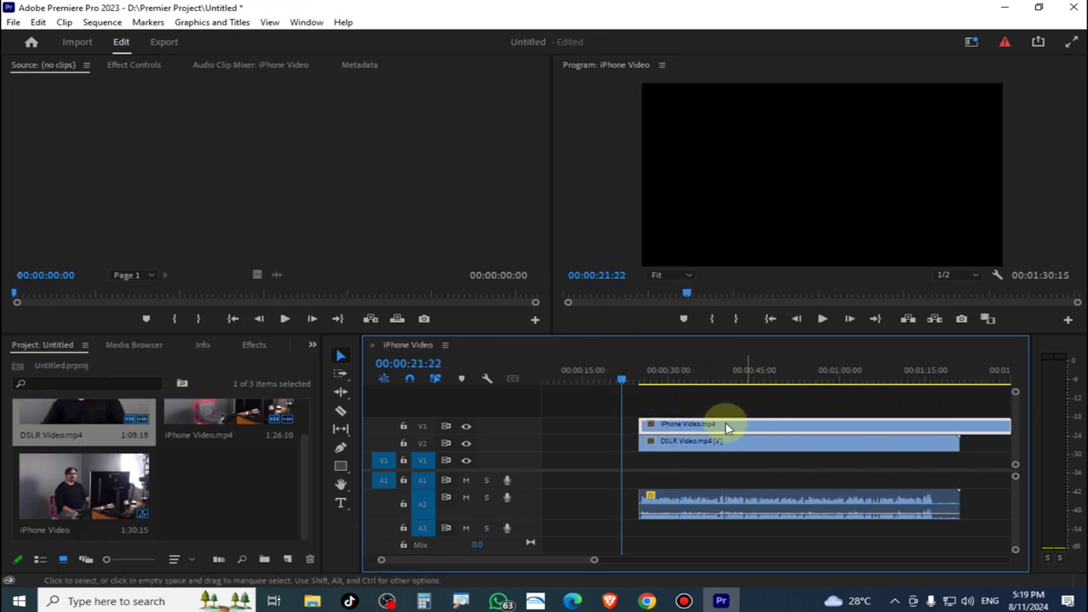
drag(662, 411, 729, 462)
right_click(729, 442)
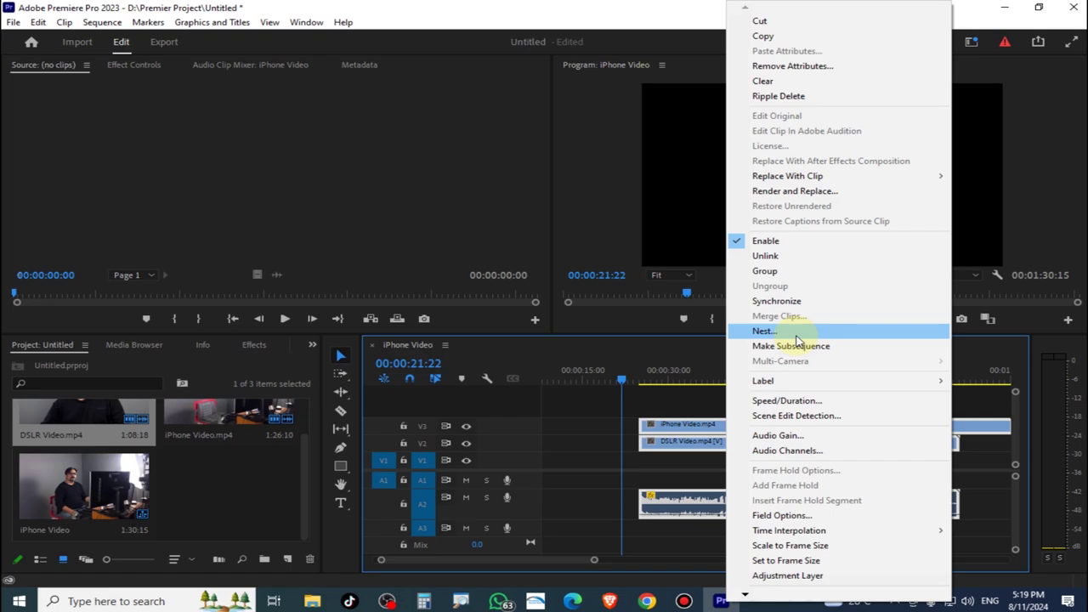
key(ctrl)
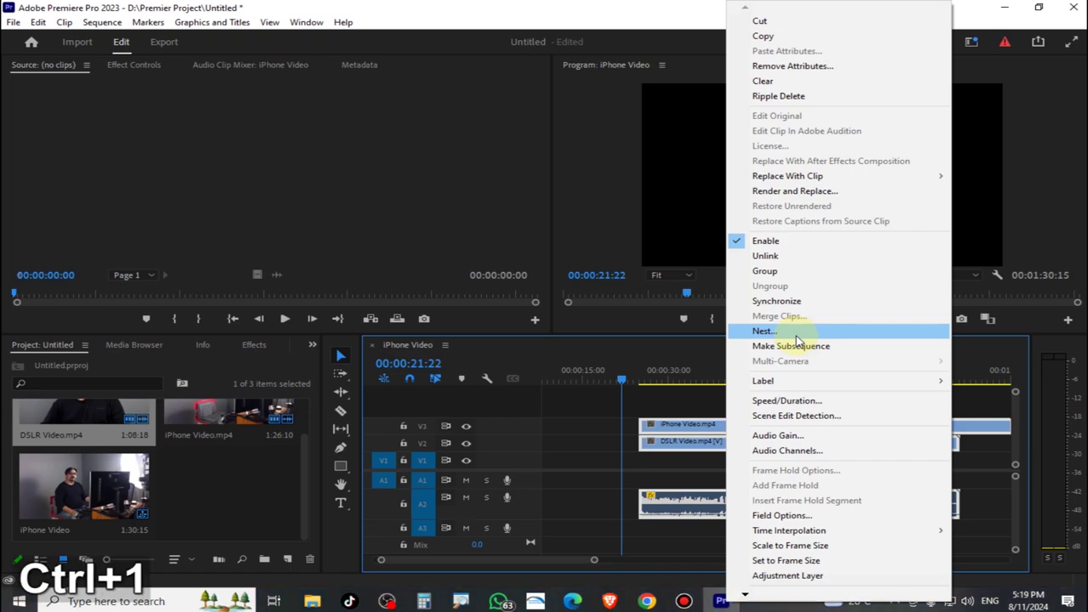
click(797, 333)
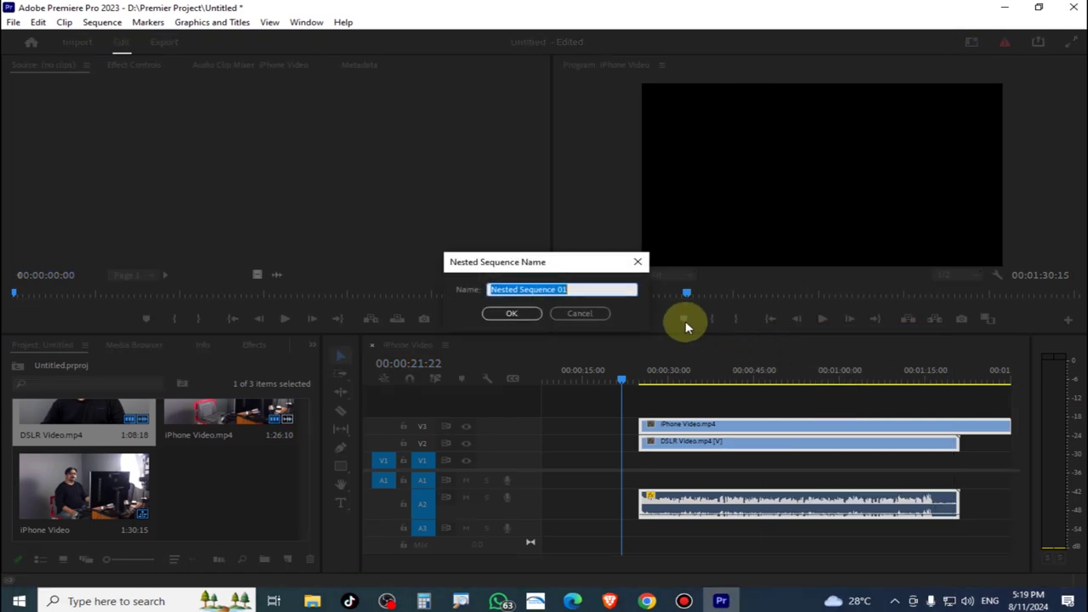
text(Mu)
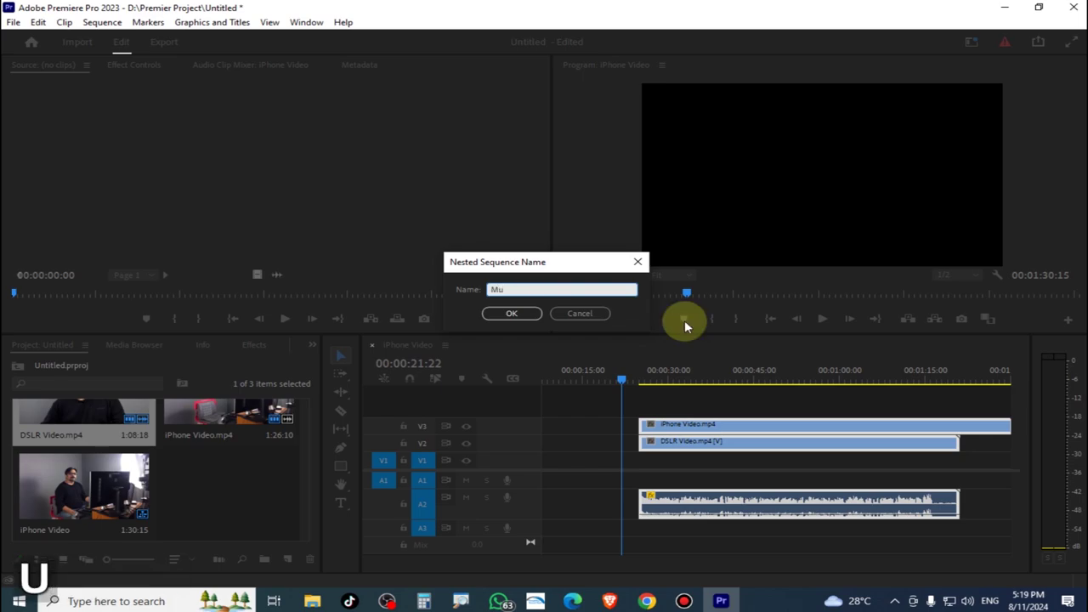
text(lti C)
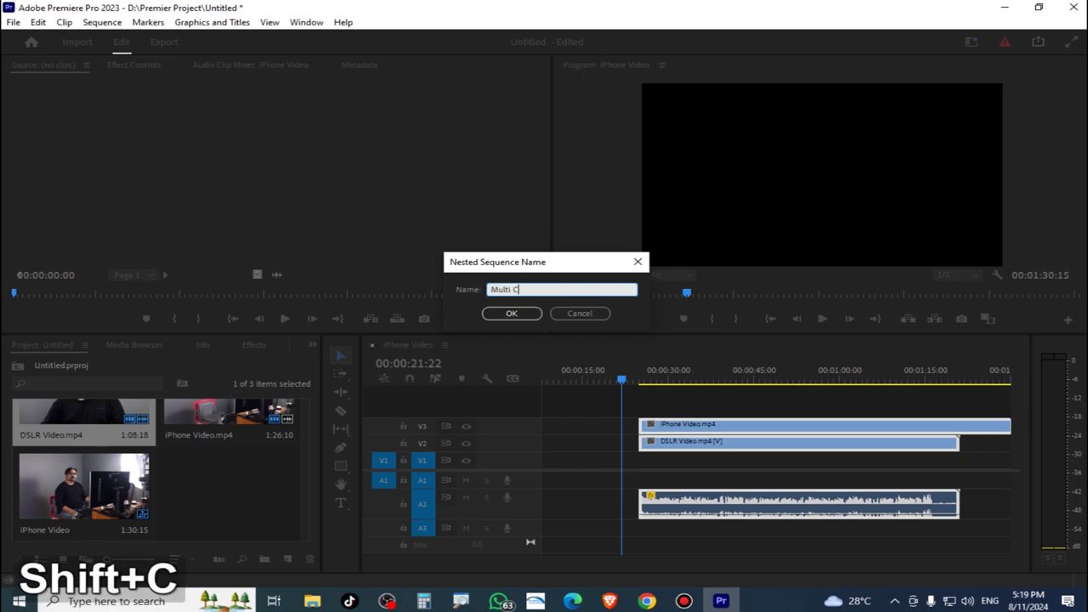
text(am)
key(Return)
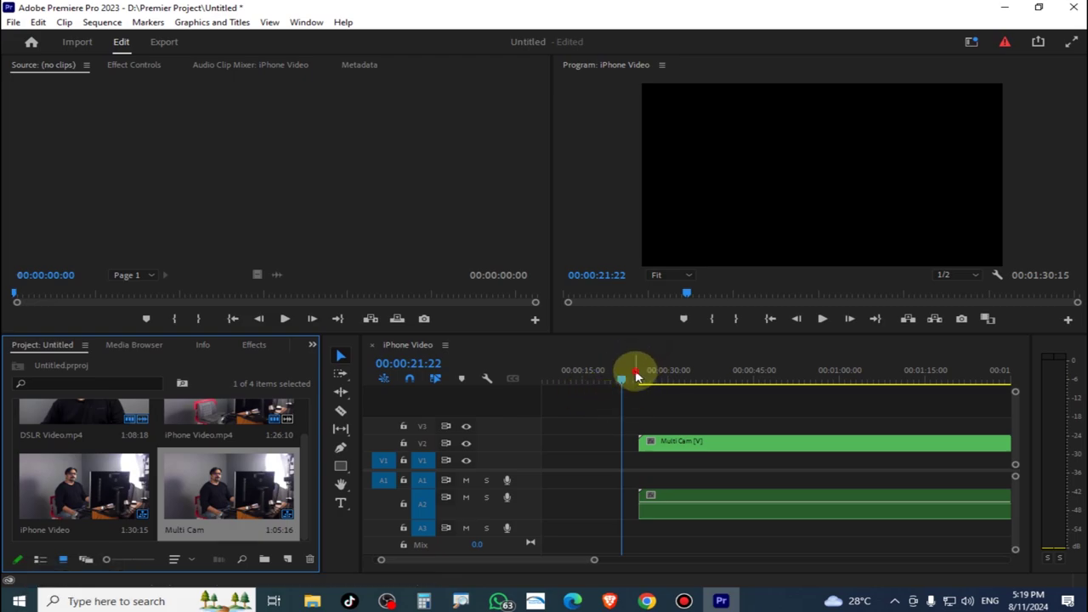
drag(637, 376, 653, 378)
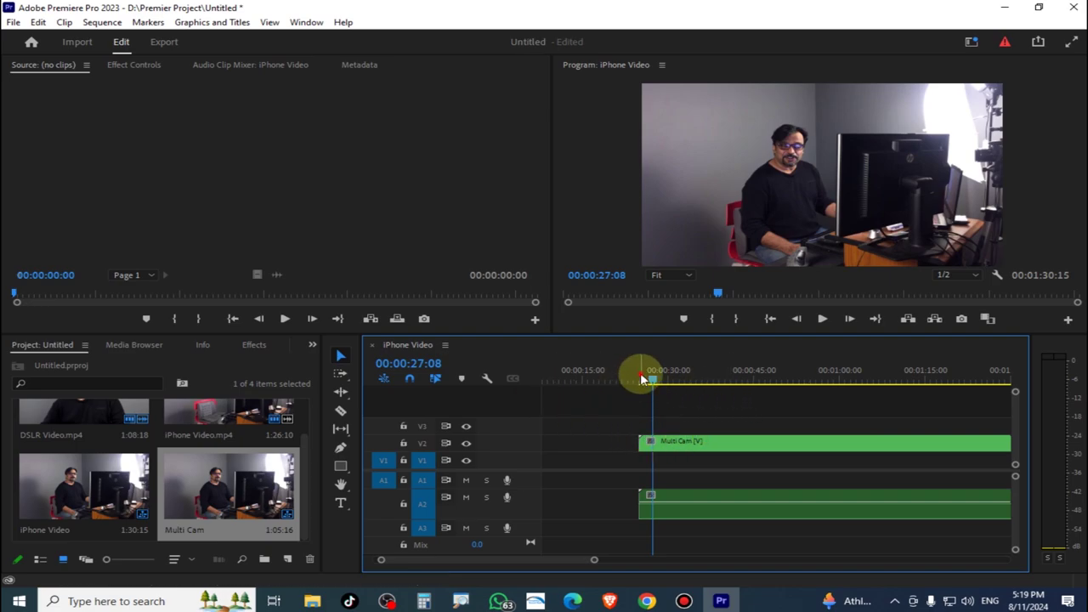
mouse_move(642, 379)
mouse_down()
mouse_move(685, 388)
mouse_move(663, 382)
mouse_up()
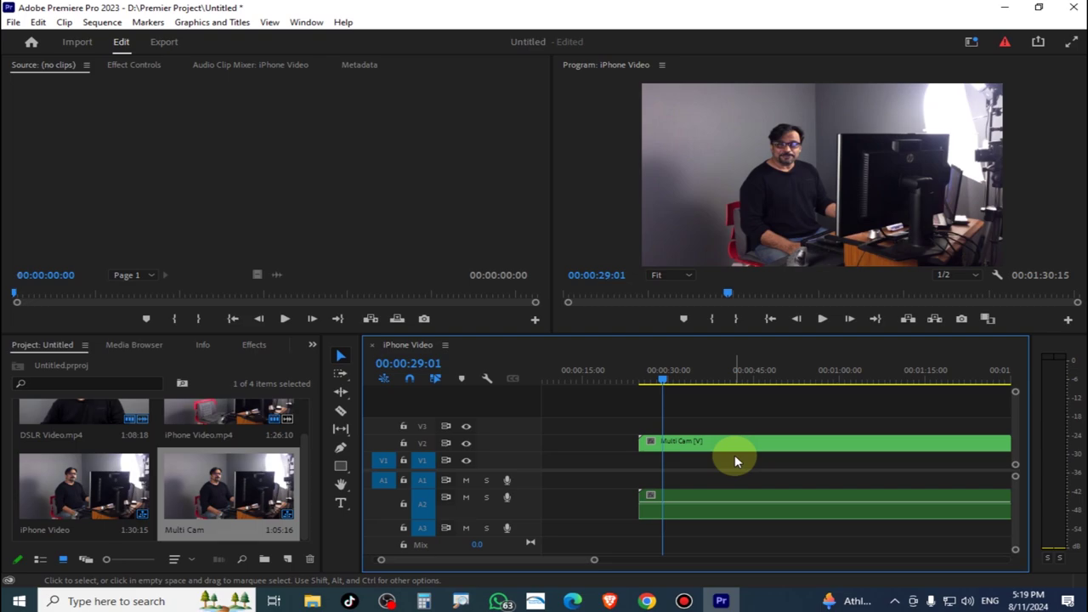
click(655, 380)
drag(656, 380, 662, 379)
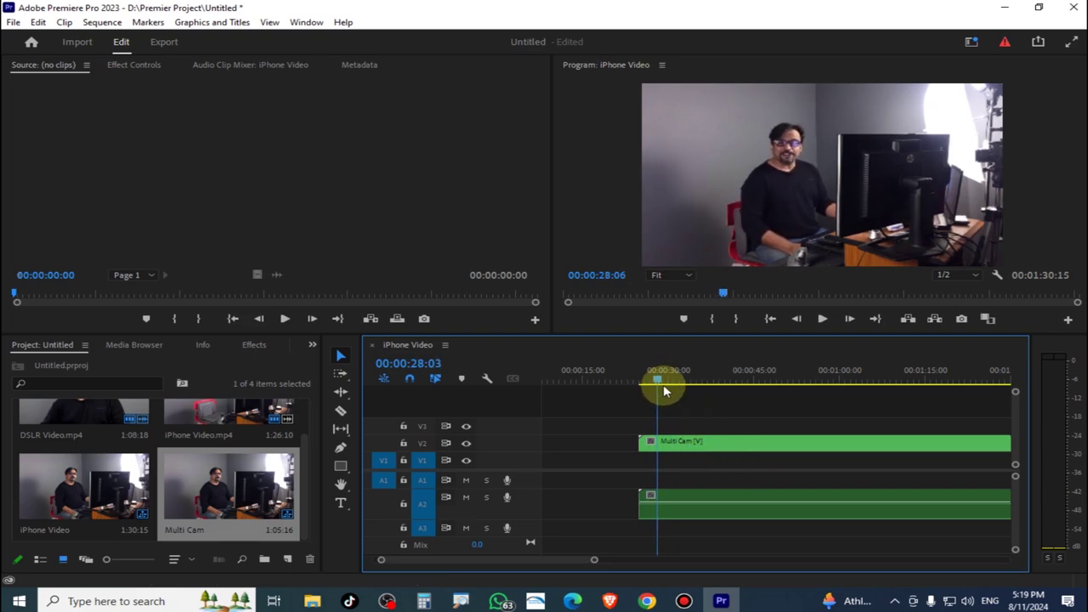
click(688, 443)
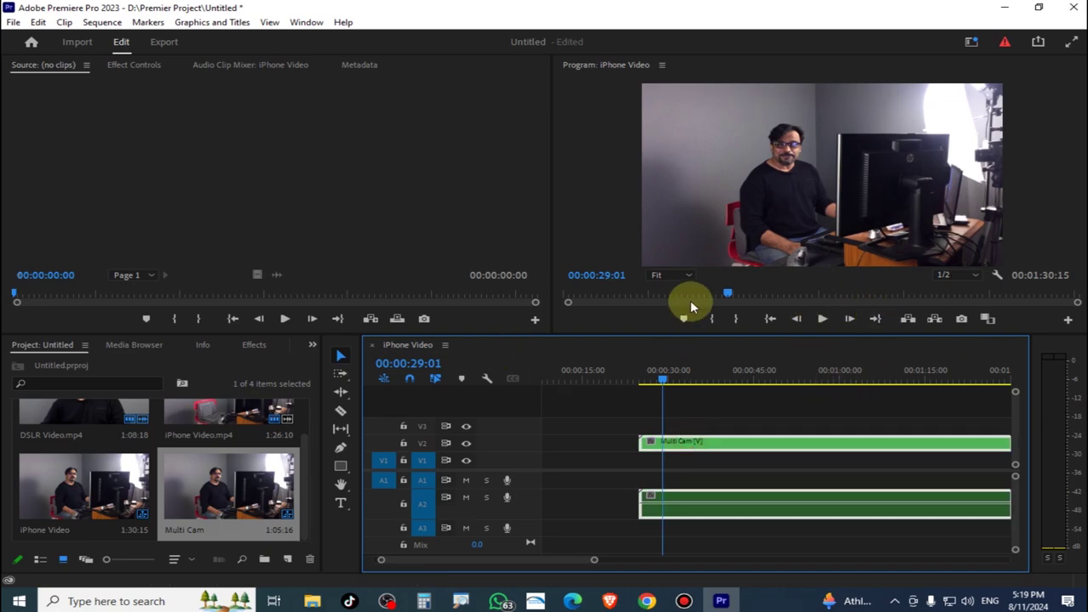
click(698, 381)
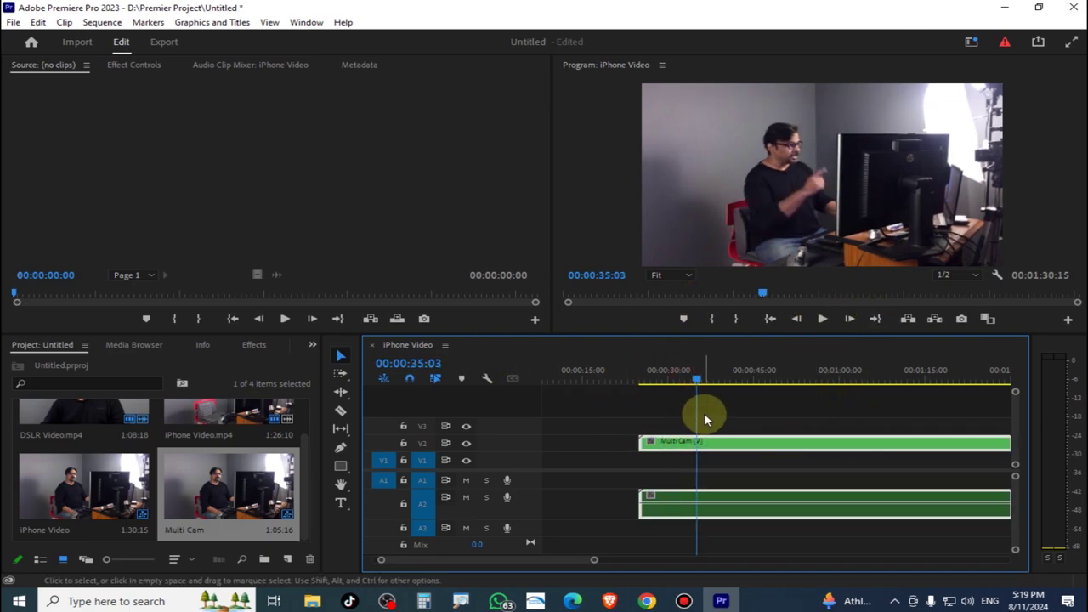
drag(697, 385, 736, 386)
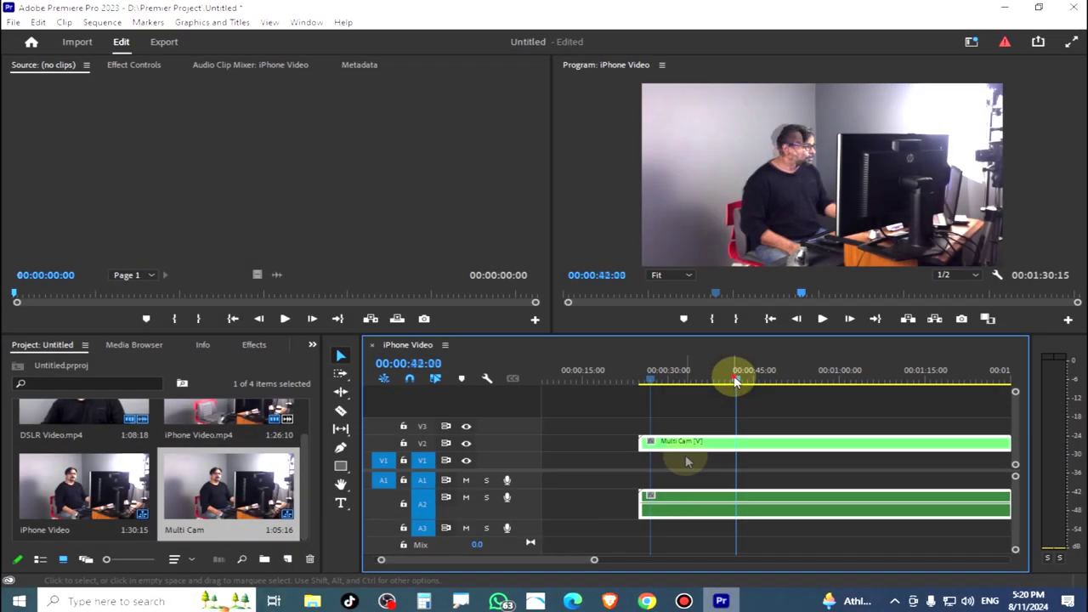
- Enable Multi-Camera on the nested clip so it becomes '[MC1] 123'
right_click(685, 453)
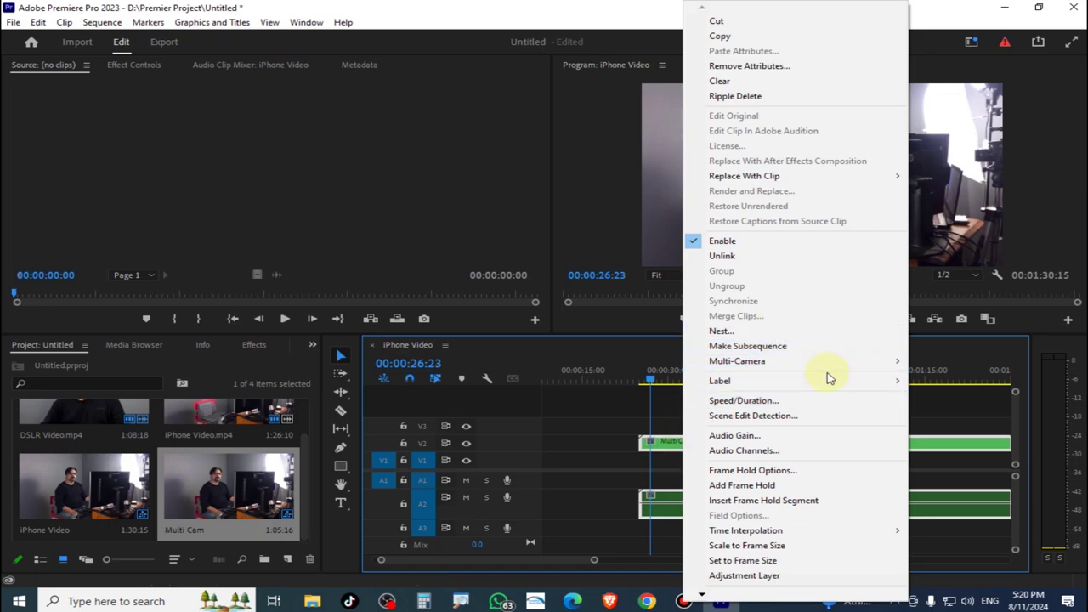
mouse_move(837, 360)
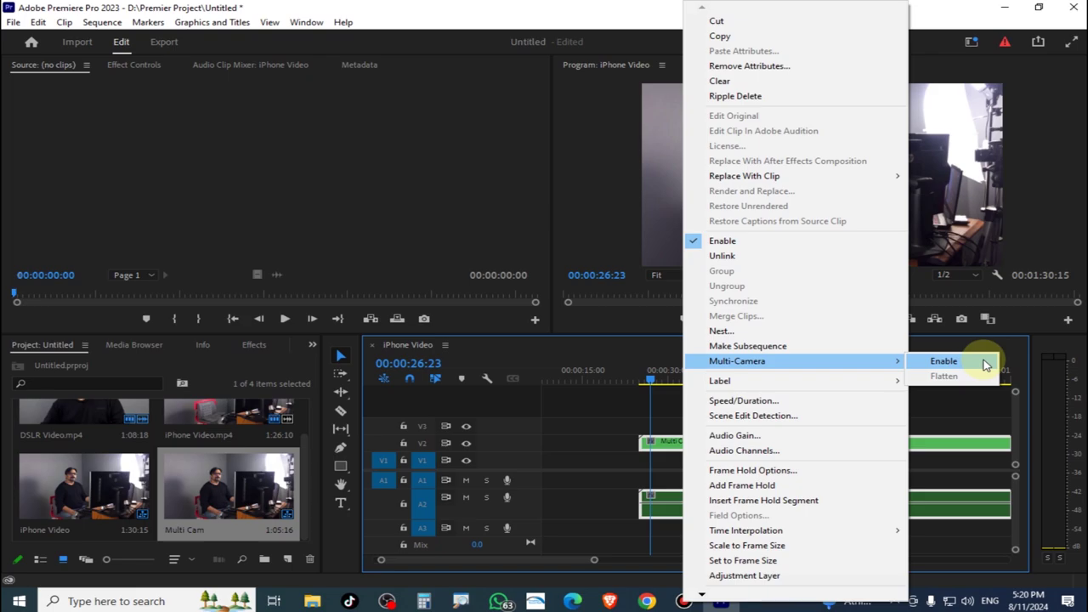
click(944, 361)
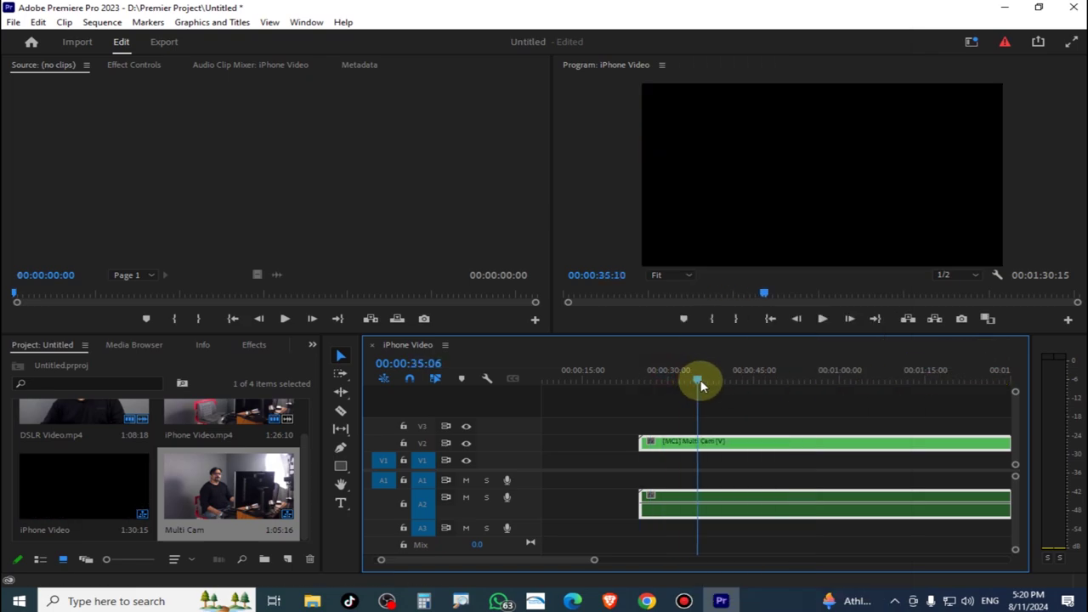
drag(719, 403, 711, 404)
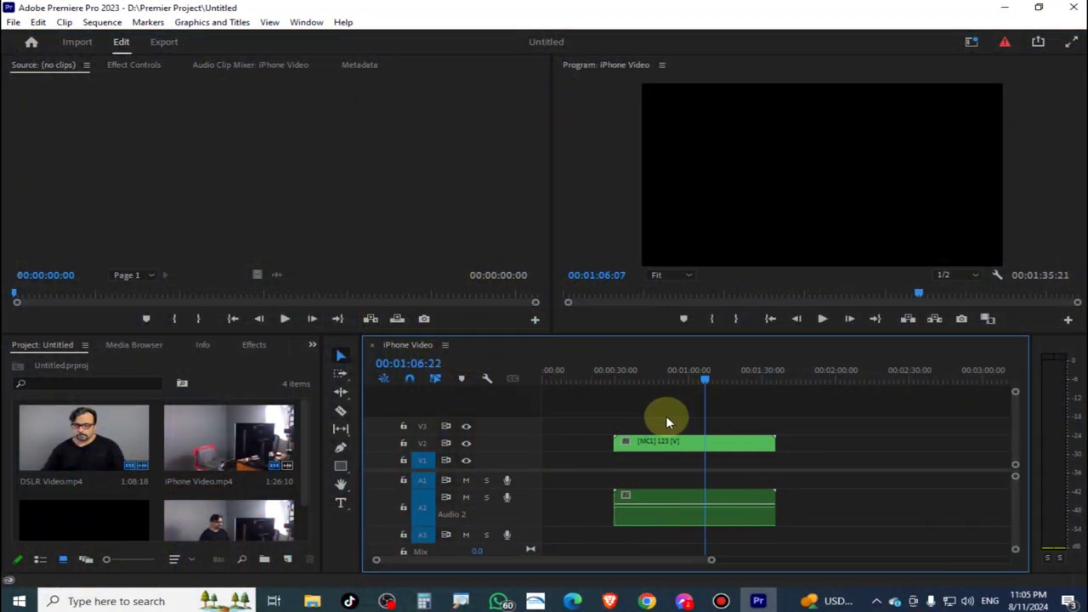
- Check the 123 sequence and snap the [MC1] 123 clip to 00:00
click(696, 415)
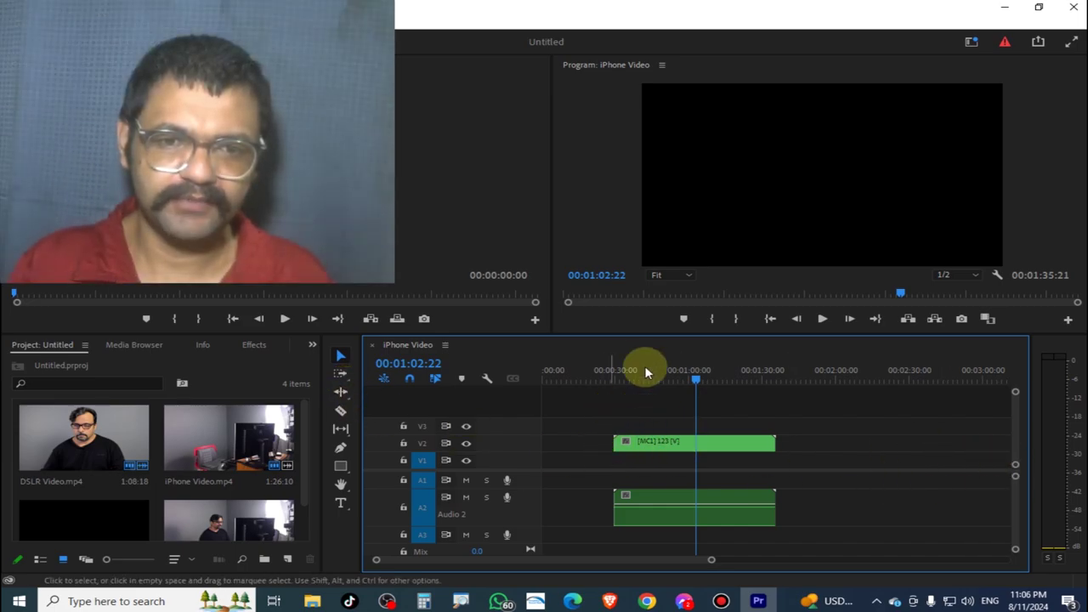
drag(646, 380, 566, 379)
click(659, 402)
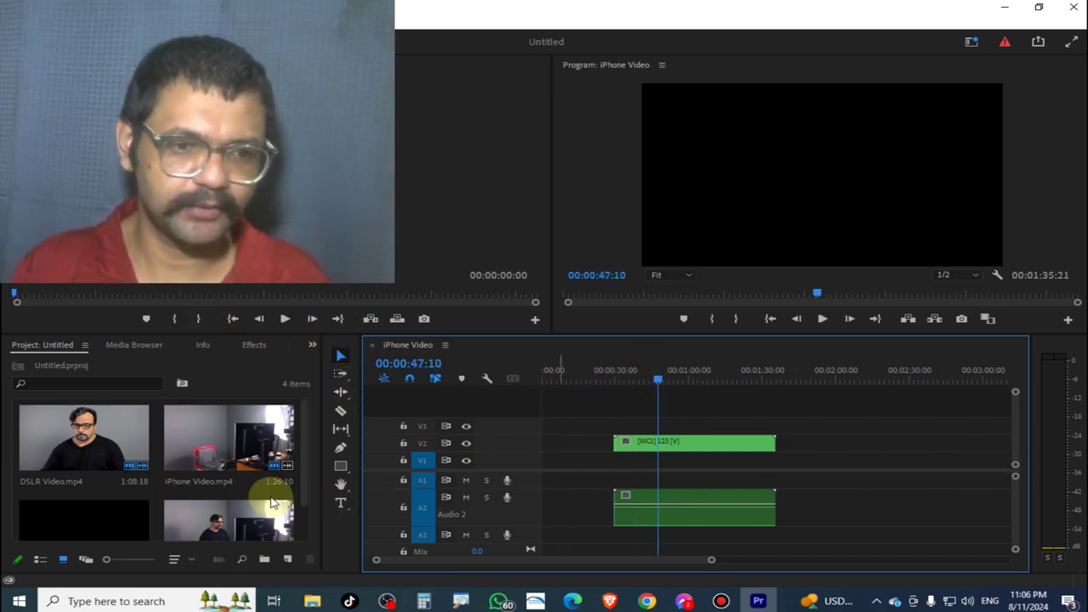
click(305, 514)
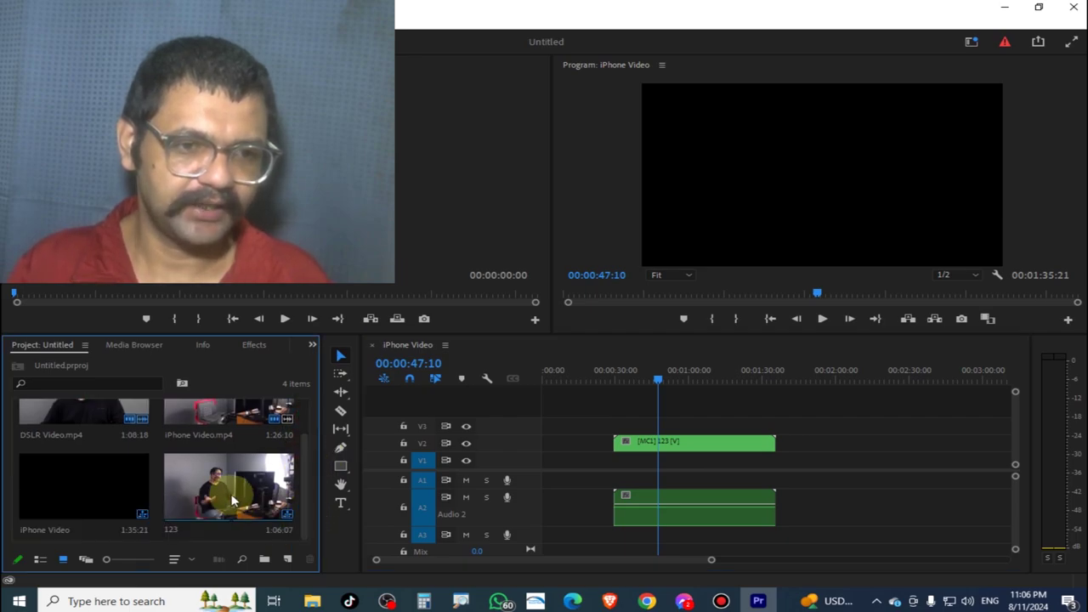
double_click(234, 501)
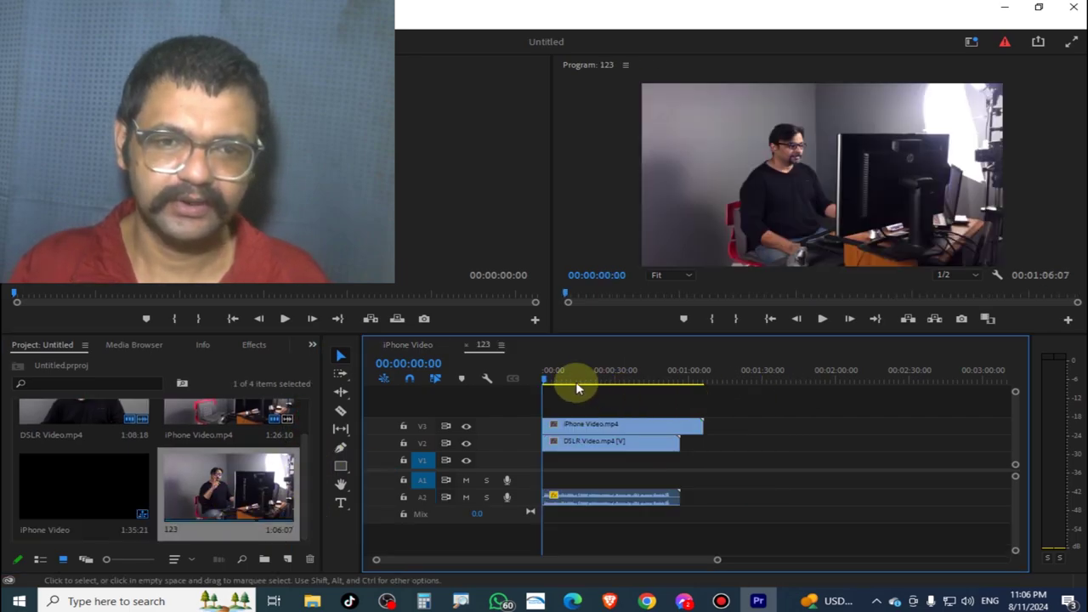
click(549, 372)
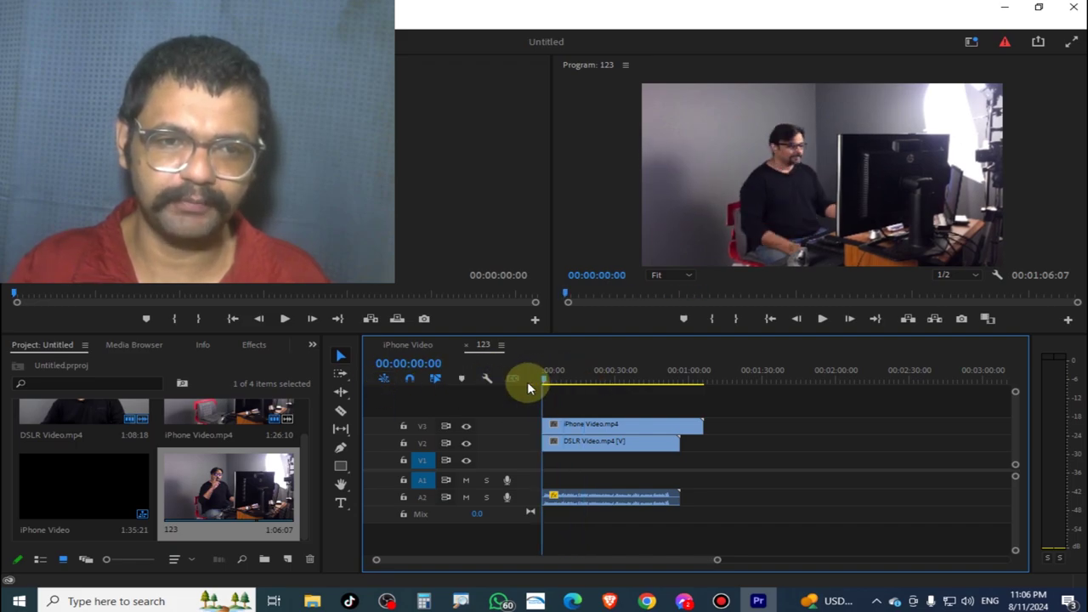
click(410, 346)
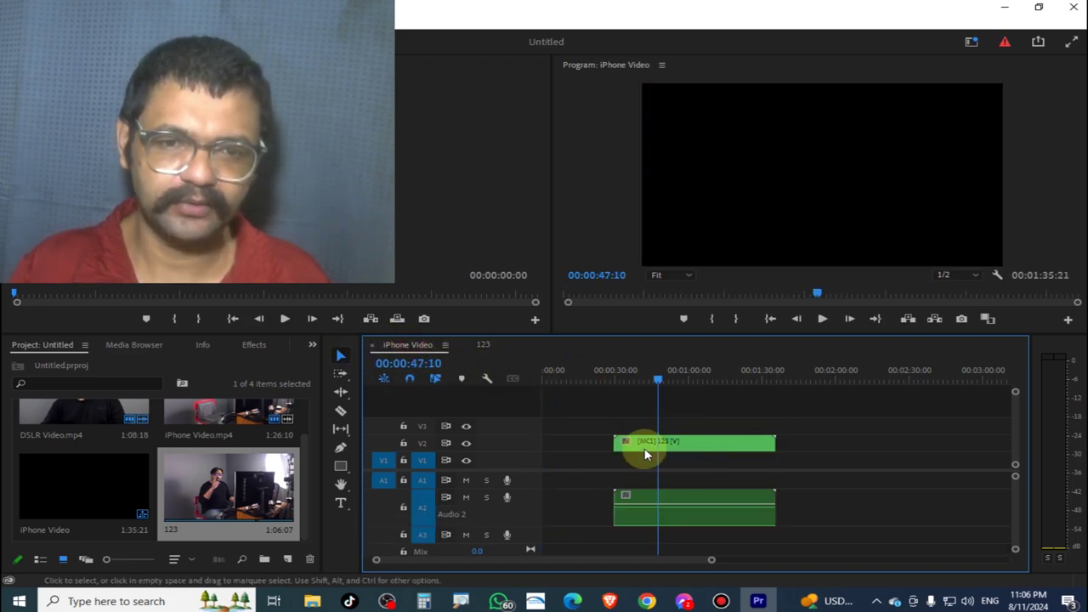
drag(648, 441, 577, 442)
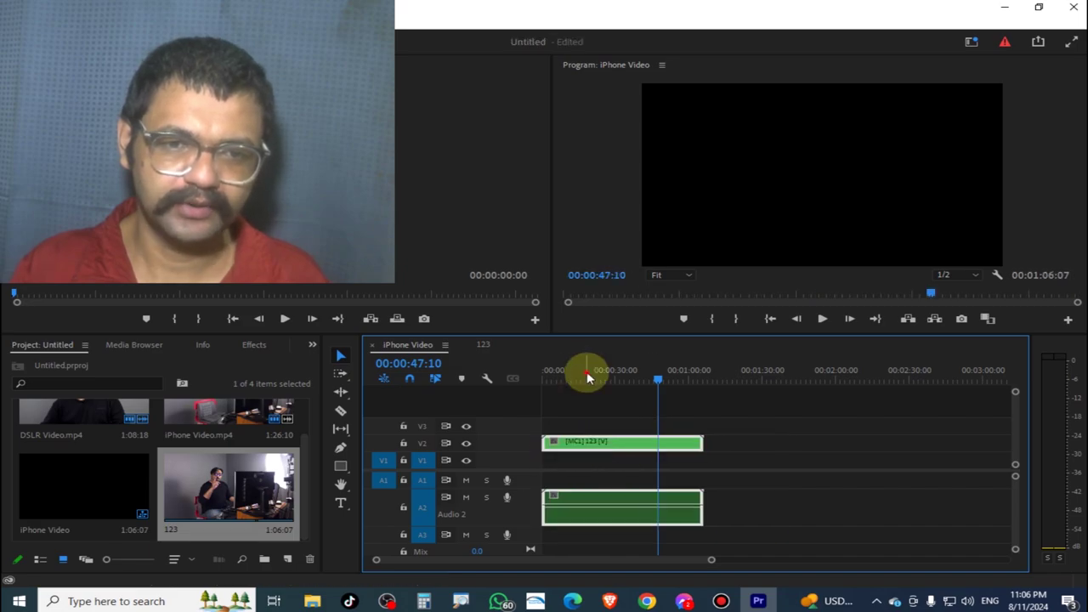
key(Home)
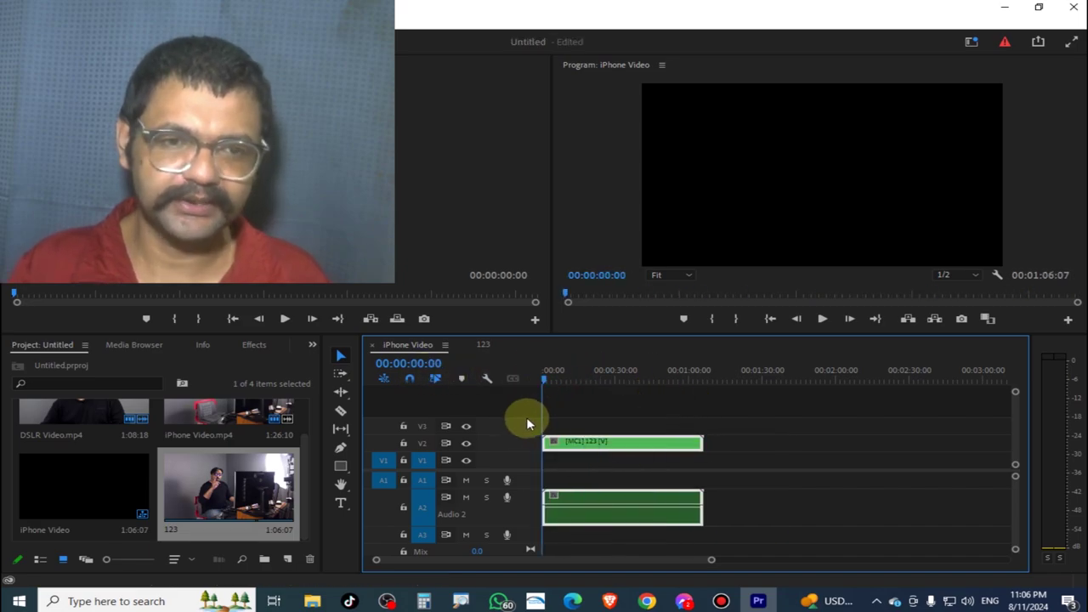
- Move the [MC1] 123 clip down onto track V1 and scrub through it
click(482, 347)
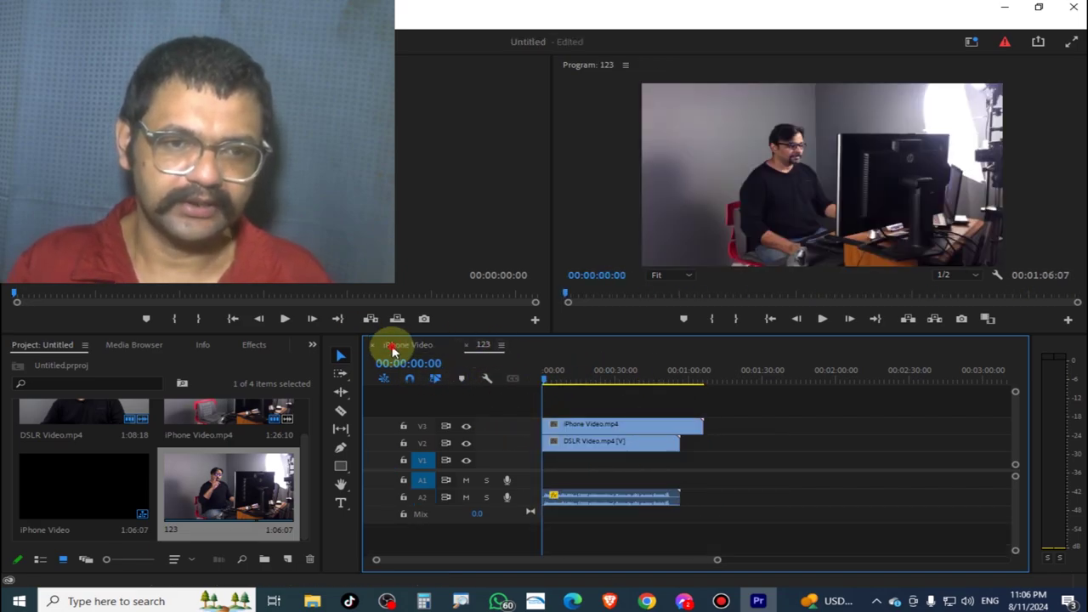
click(393, 348)
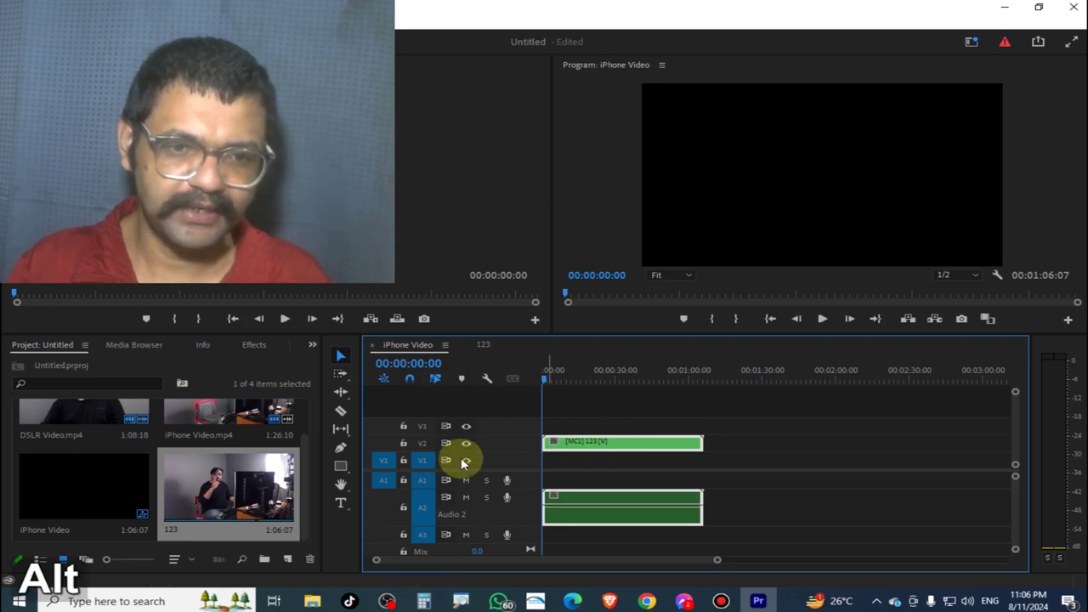
alt+scroll(475, 458, up, 2)
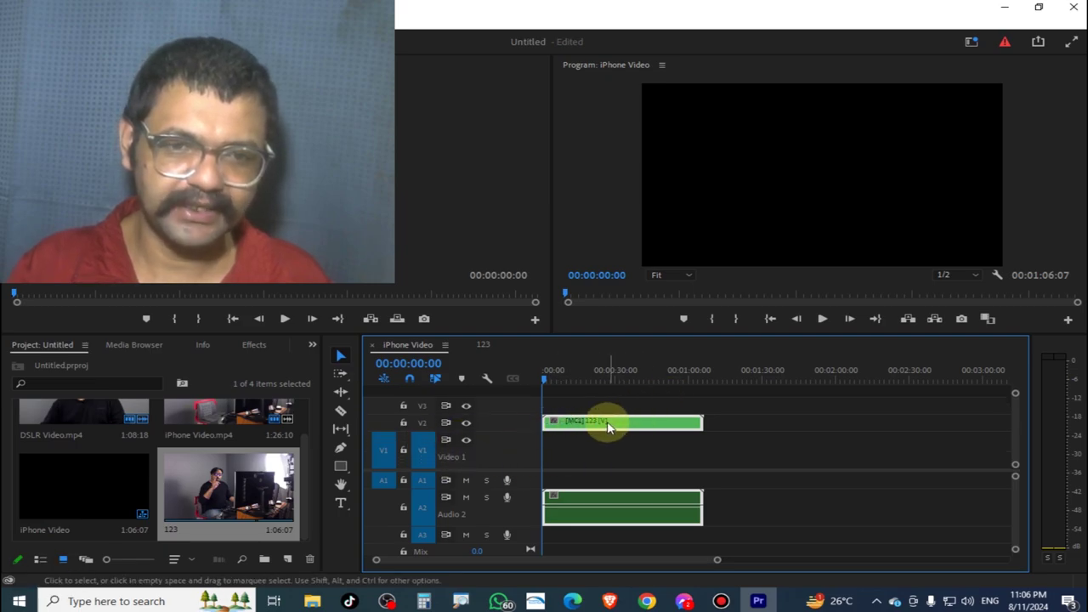
drag(614, 430, 616, 451)
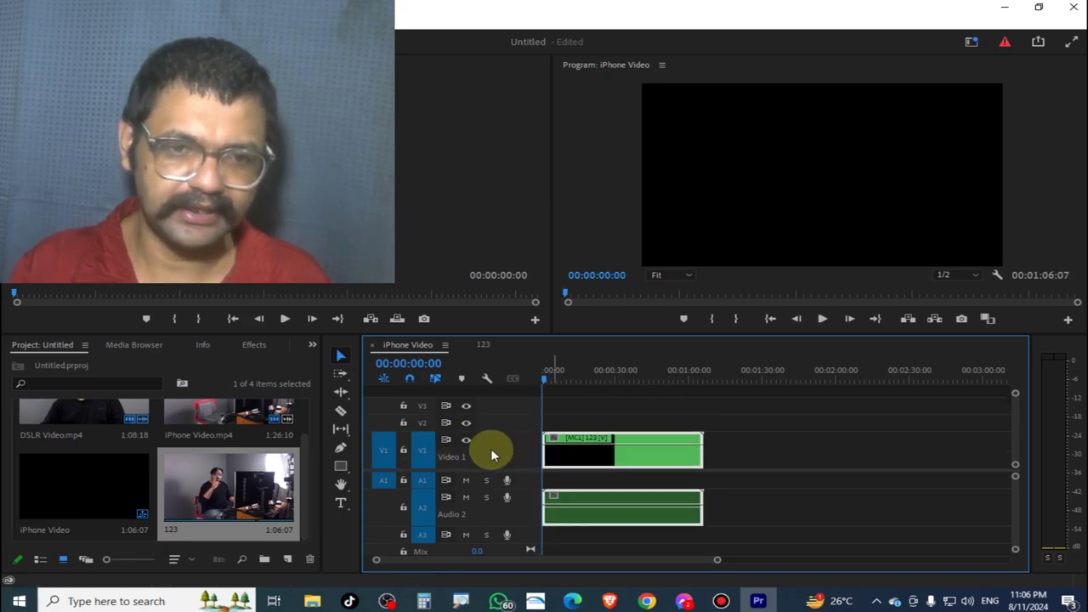
drag(548, 372, 578, 373)
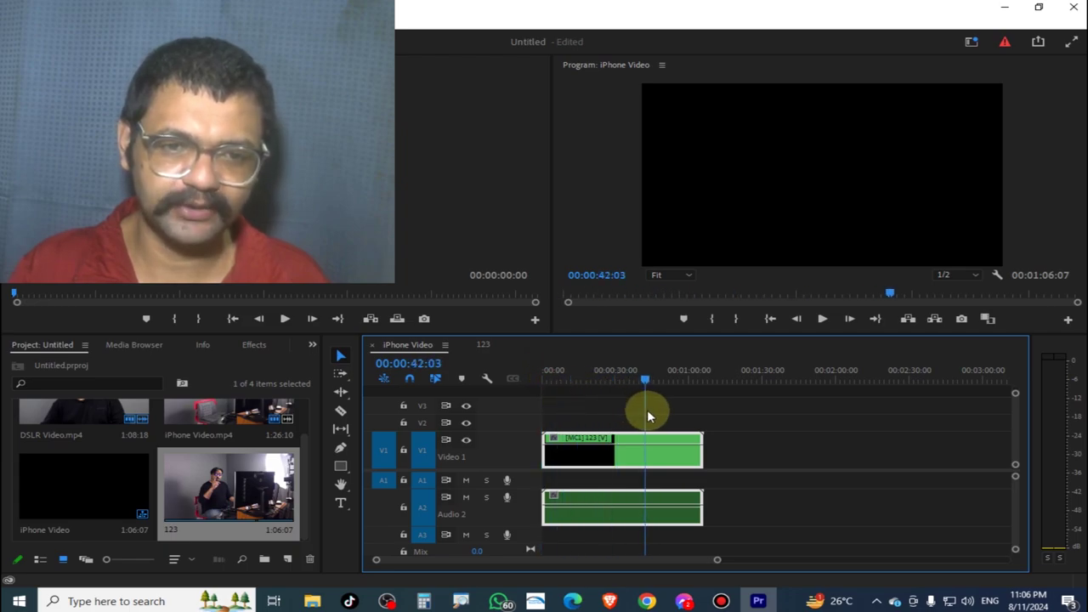
drag(563, 436, 497, 360)
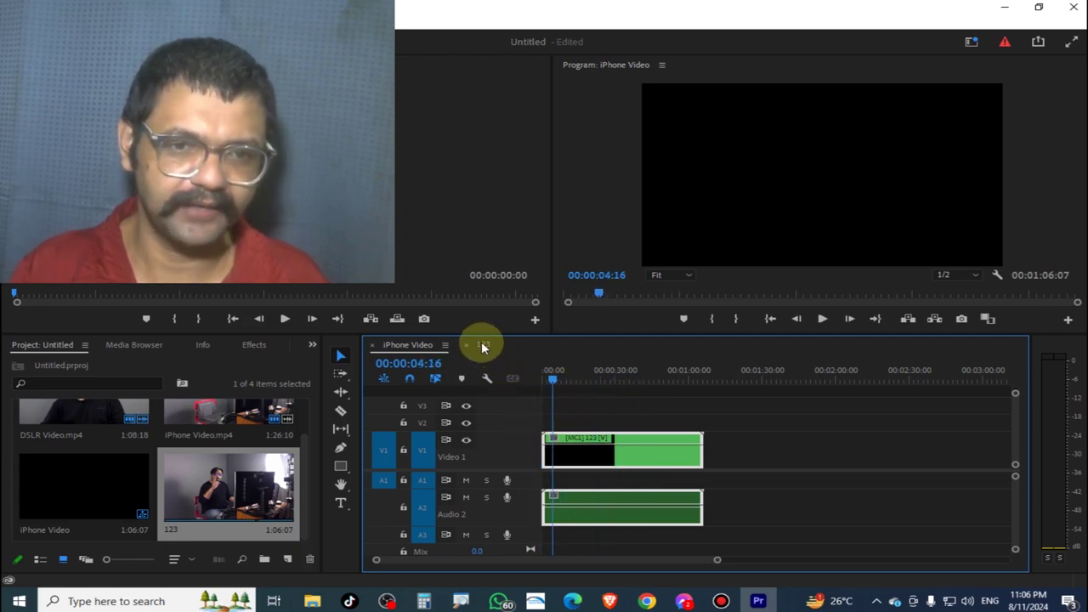
- Move DSLR Video to V1 inside the 123 sequence and preview the multicam clip
click(482, 344)
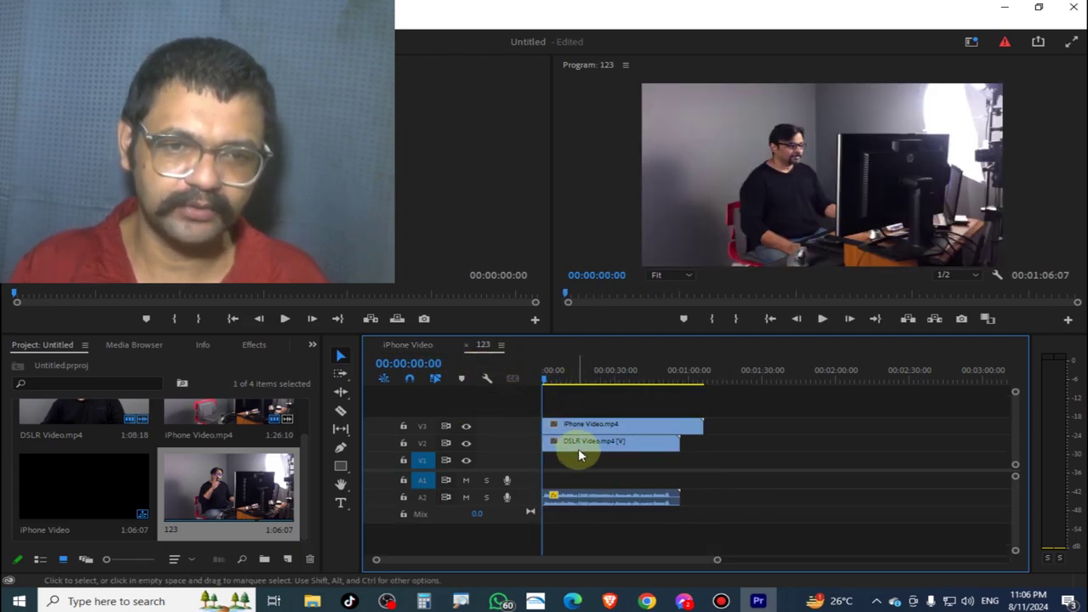
drag(577, 444, 586, 459)
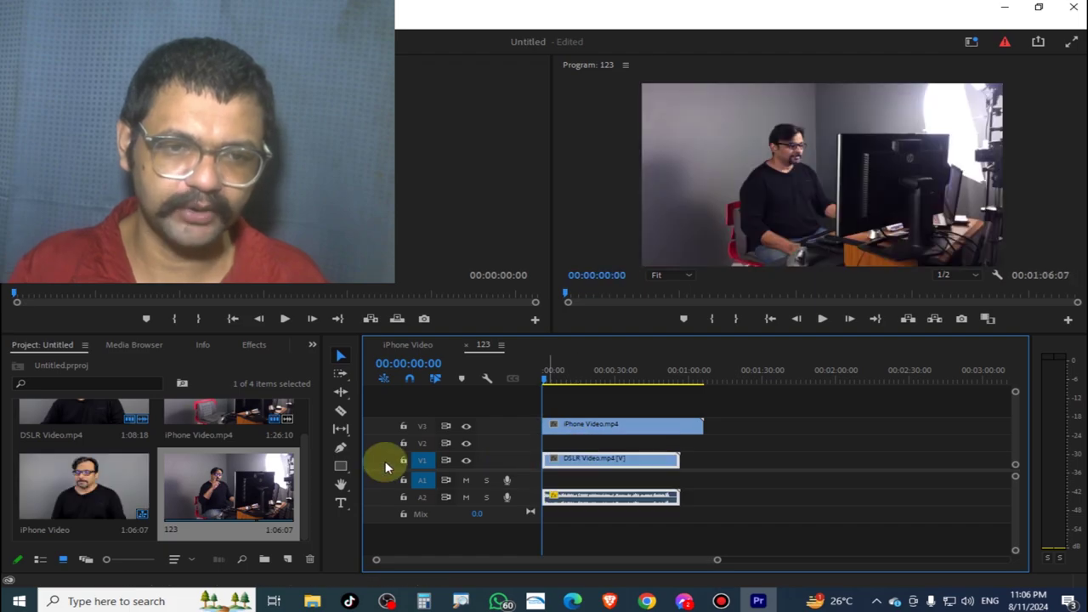
click(414, 345)
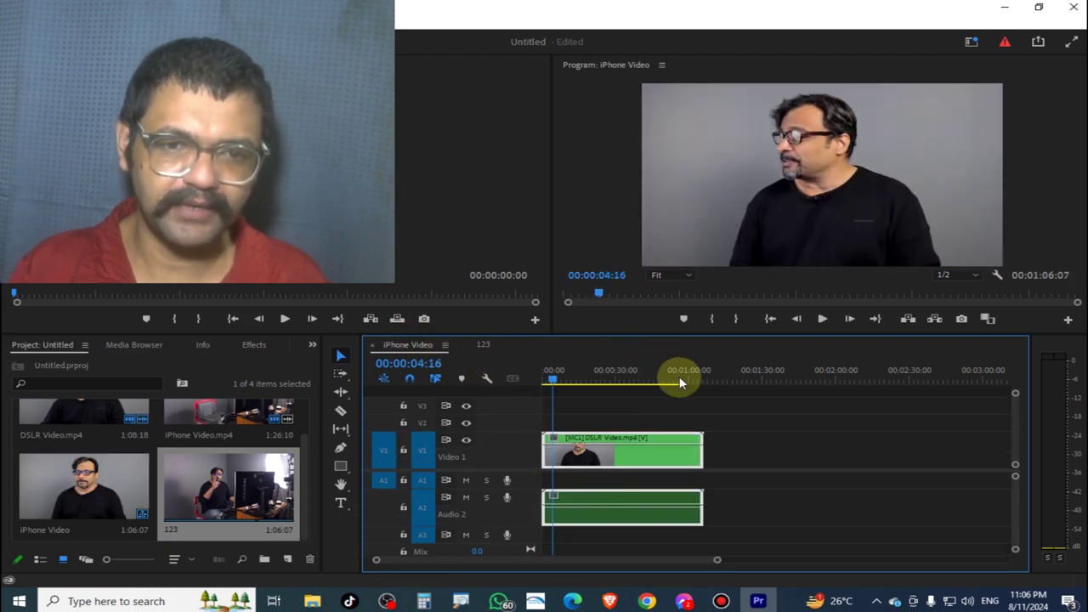
click(585, 378)
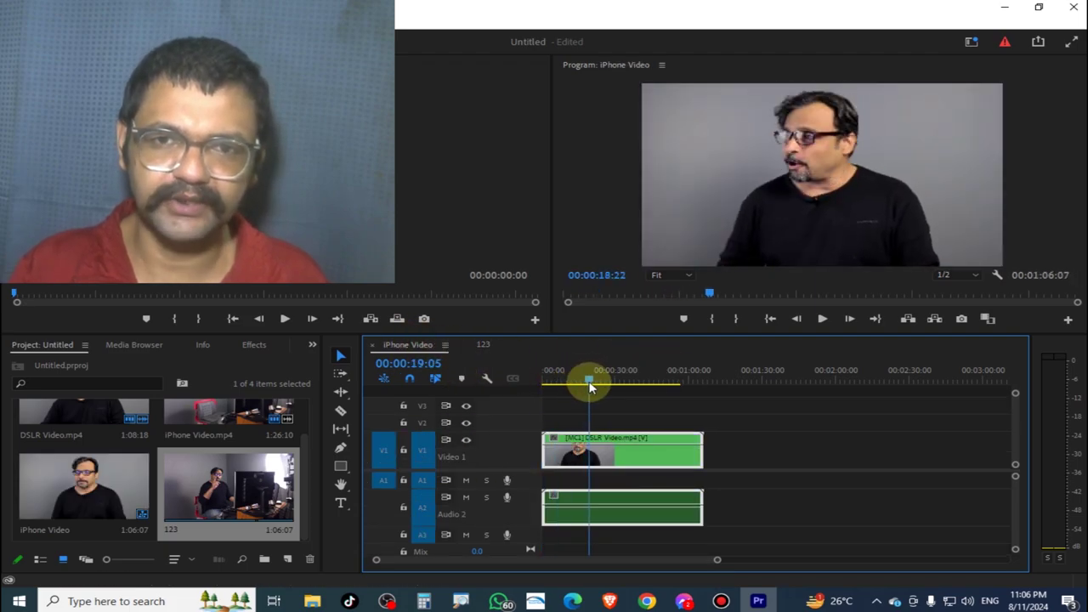
mouse_move(586, 379)
mouse_down()
mouse_move(546, 383)
mouse_move(717, 381)
mouse_up()
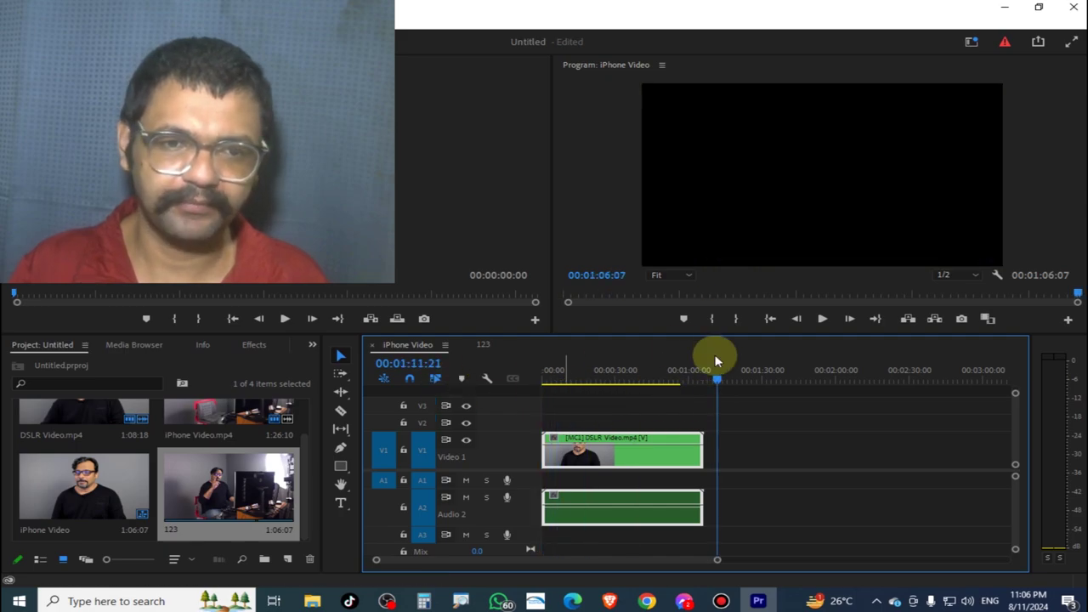
- Move DSLR Video up to V4 so the iPhone Video angle plays
click(481, 344)
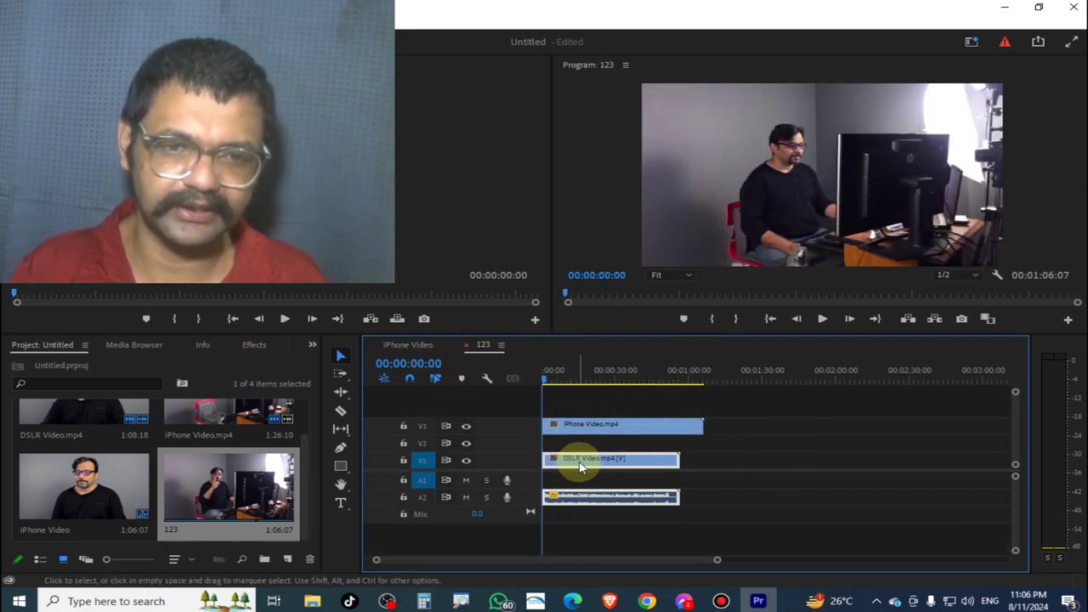
drag(581, 465, 578, 417)
click(405, 346)
mouse_move(620, 374)
mouse_down()
mouse_move(557, 379)
mouse_move(614, 392)
mouse_up()
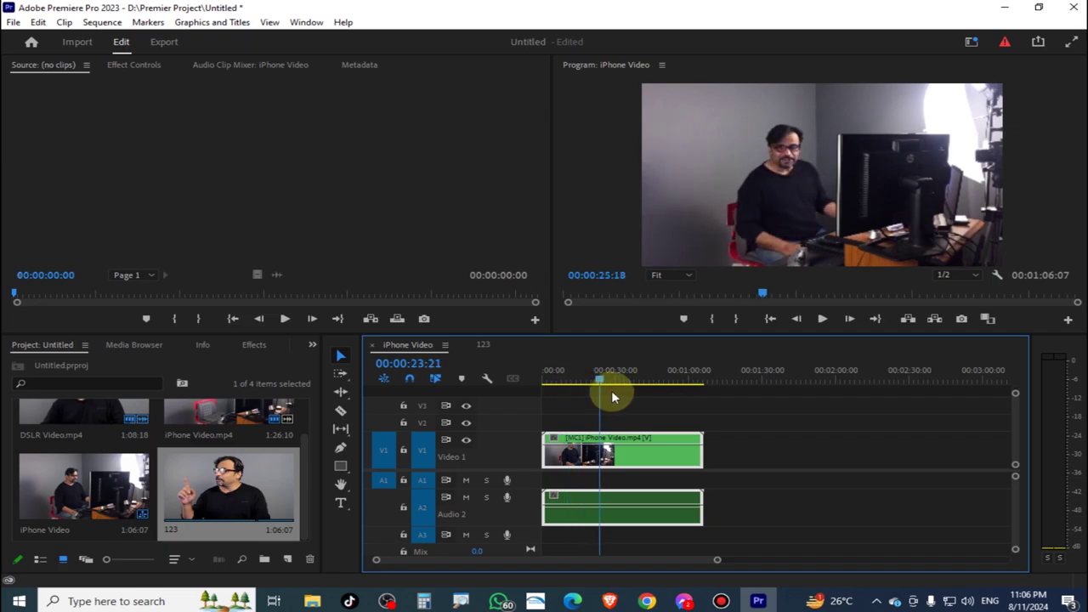
- Shift the multicam clip to start near 00:01:00 and preview past it
click(486, 347)
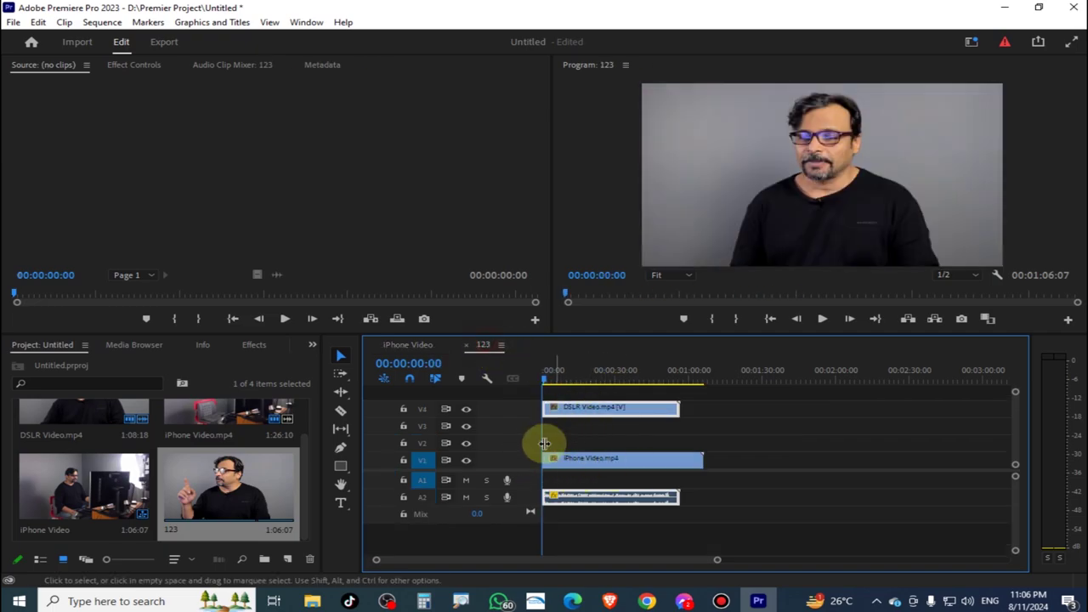
scroll(492, 467, up, 5)
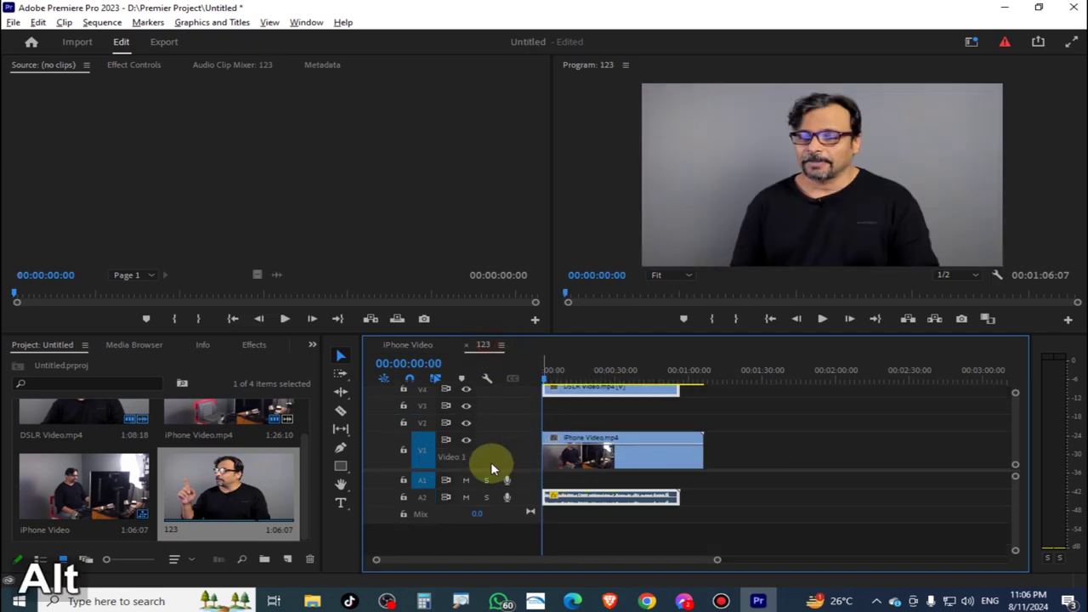
click(416, 346)
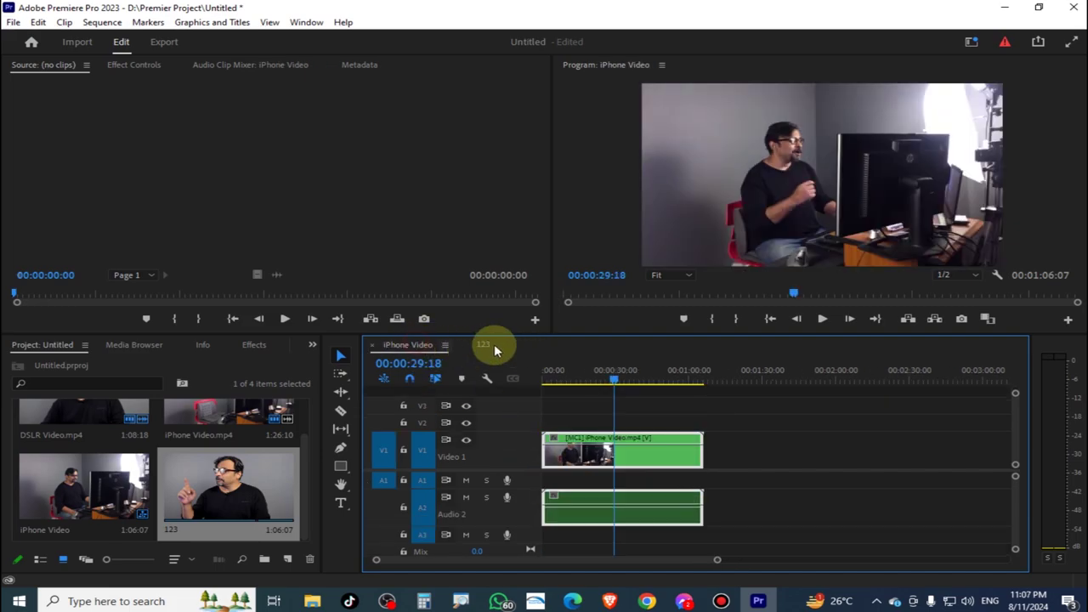
mouse_move(617, 376)
mouse_down()
mouse_move(517, 382)
mouse_move(520, 400)
mouse_move(550, 380)
mouse_up()
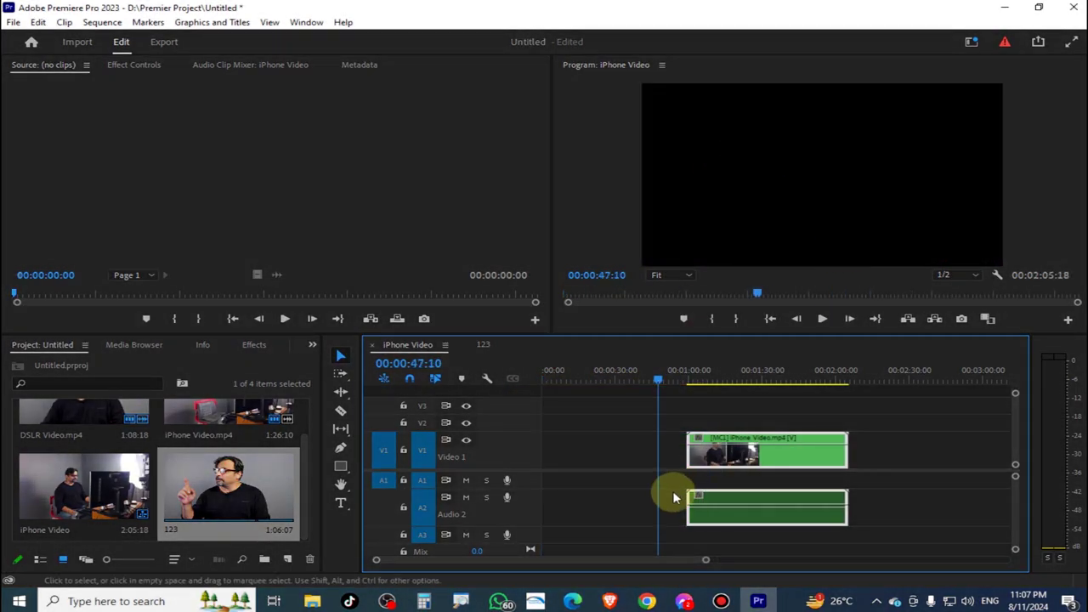
mouse_move(684, 378)
mouse_down()
mouse_move(723, 400)
mouse_move(714, 427)
mouse_move(695, 432)
mouse_up()
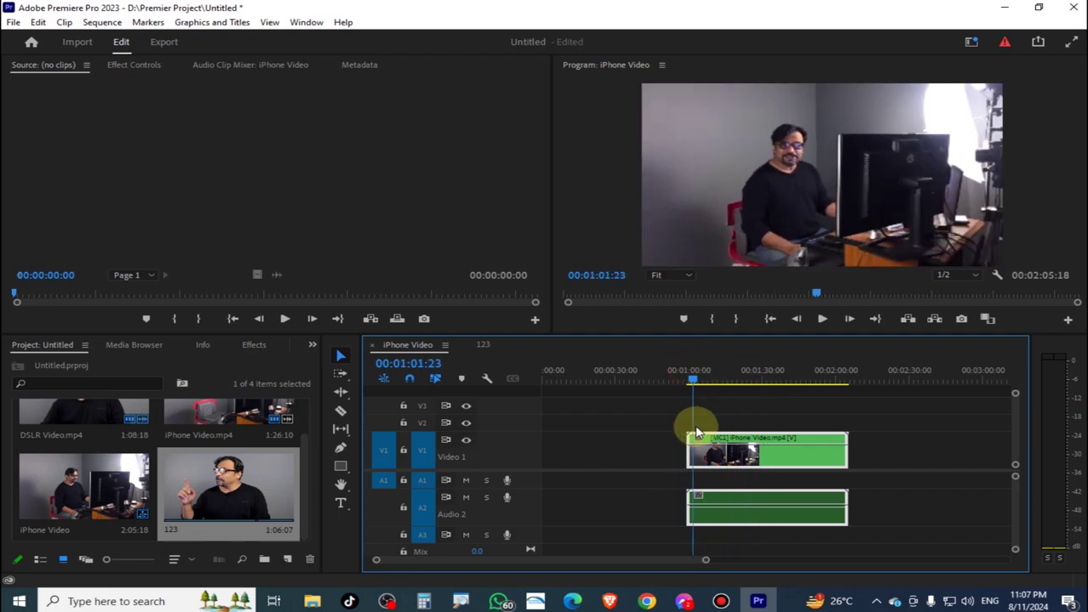
- Close the 123 sequence tab and put the playhead at 00:01:05:09
click(478, 343)
click(466, 345)
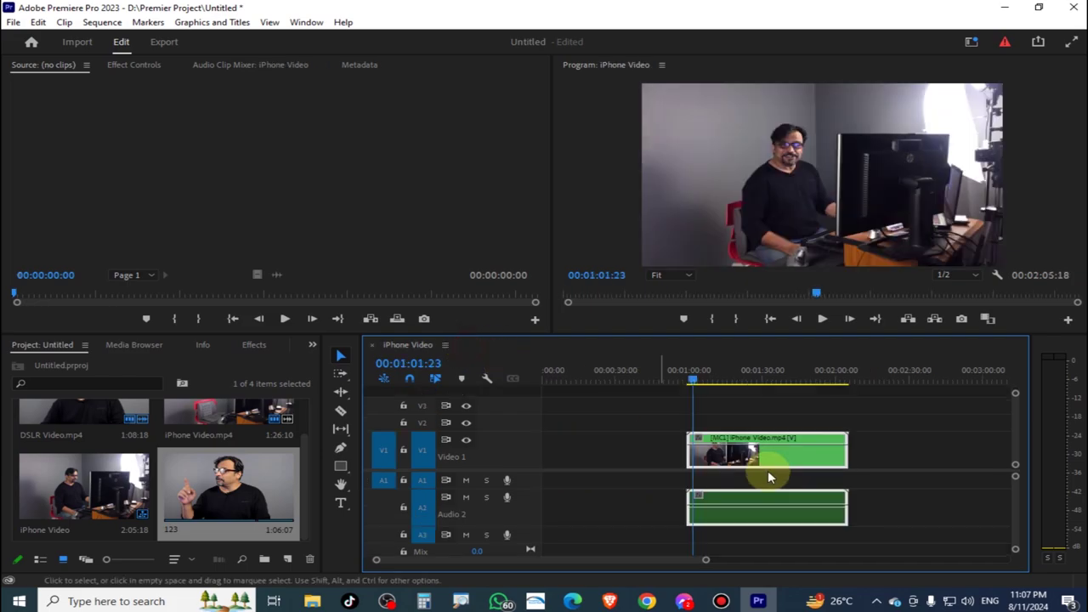
click(702, 381)
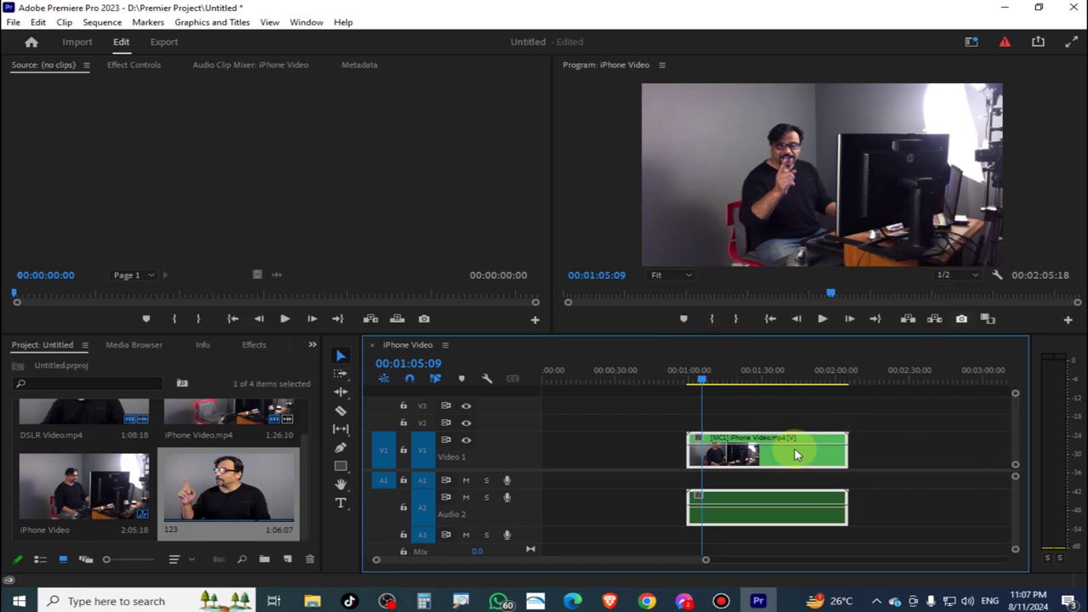
- Check the multicam clip's available camera angles in its context menu, then dismiss it unchanged
right_click(767, 466)
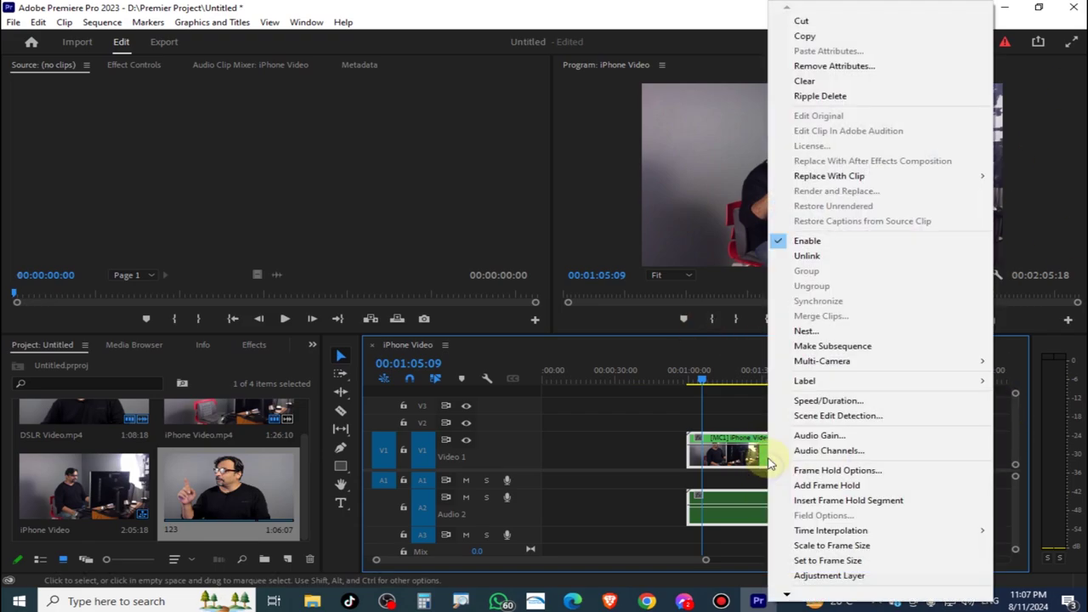
mouse_move(888, 367)
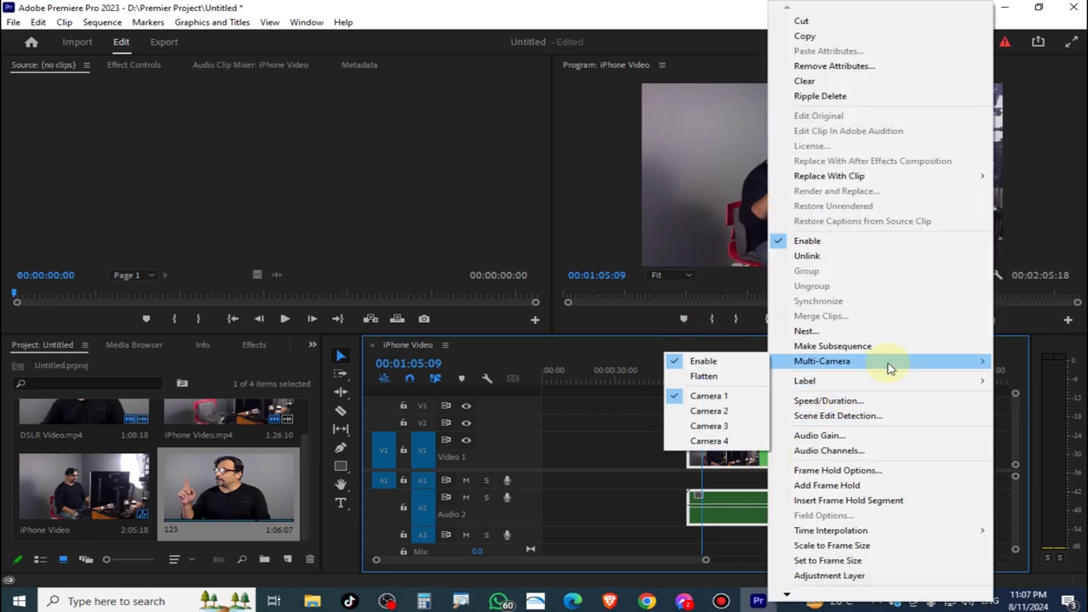
click(690, 198)
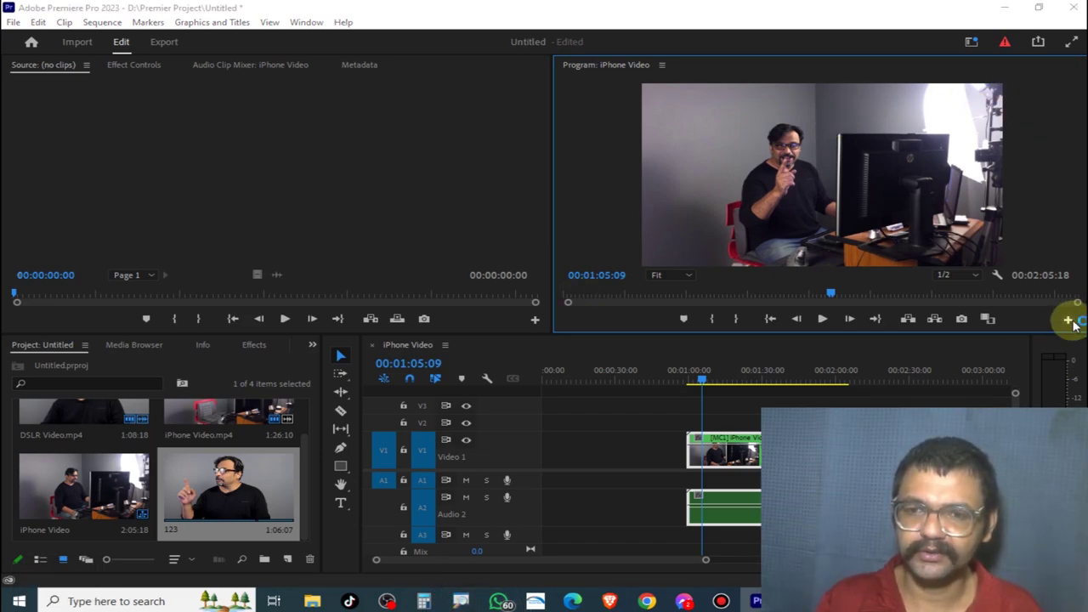
key(ctrl)
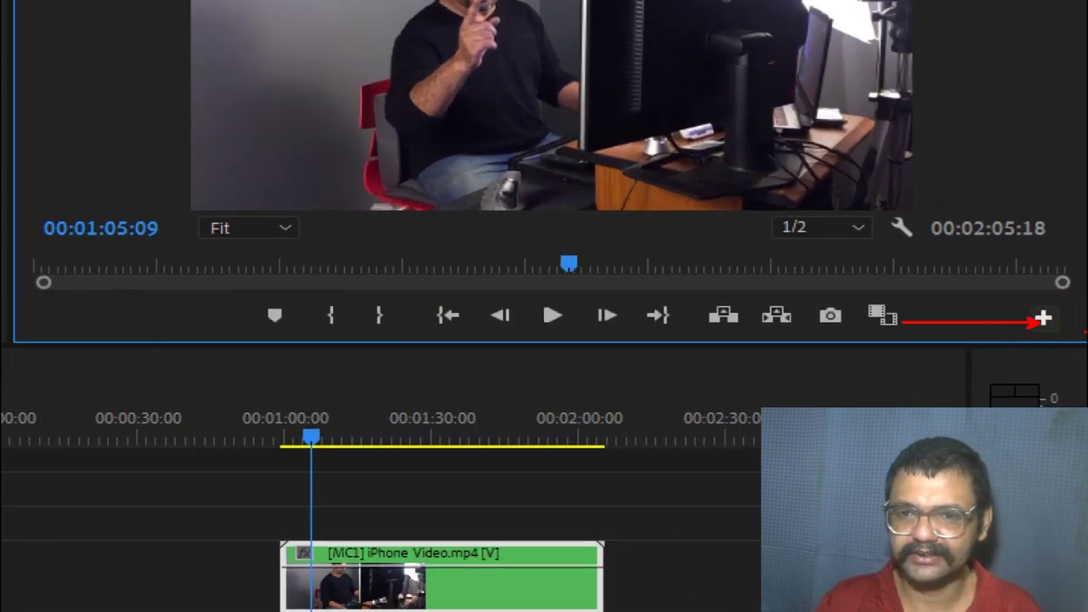
key(ctrl+1)
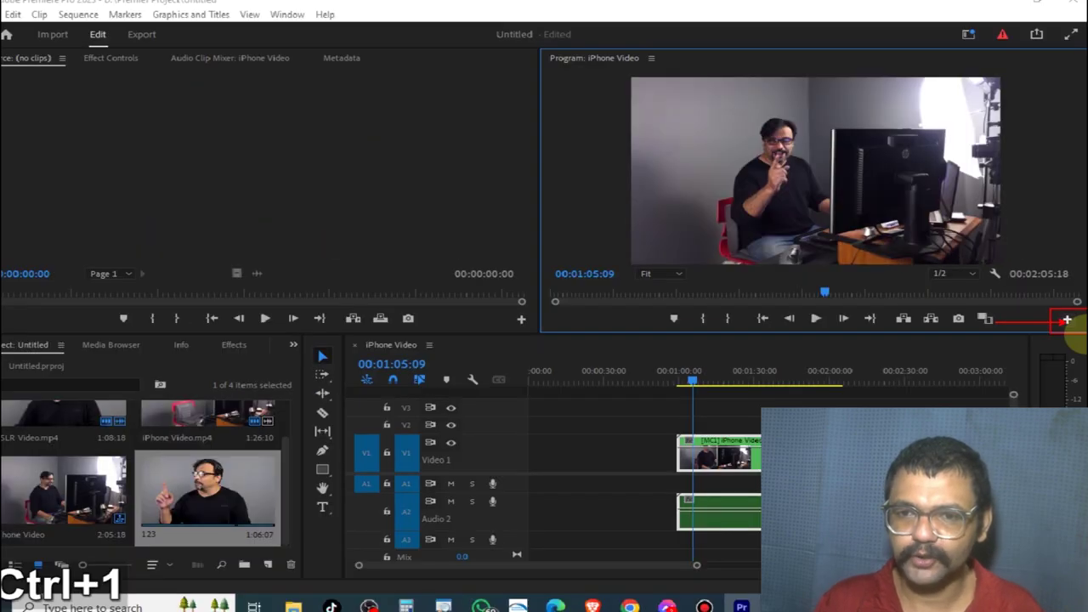
- Try adding Mark In to the Program monitor controls in the Button Editor, then cancel
click(1065, 320)
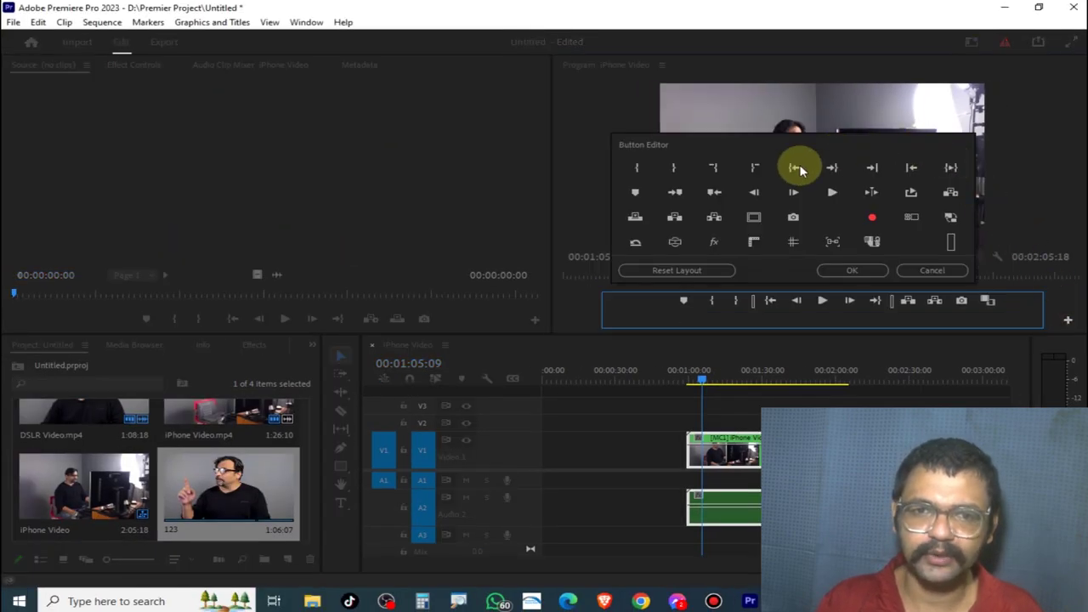
mouse_move(636, 166)
mouse_down()
mouse_move(742, 321)
mouse_move(694, 306)
mouse_up()
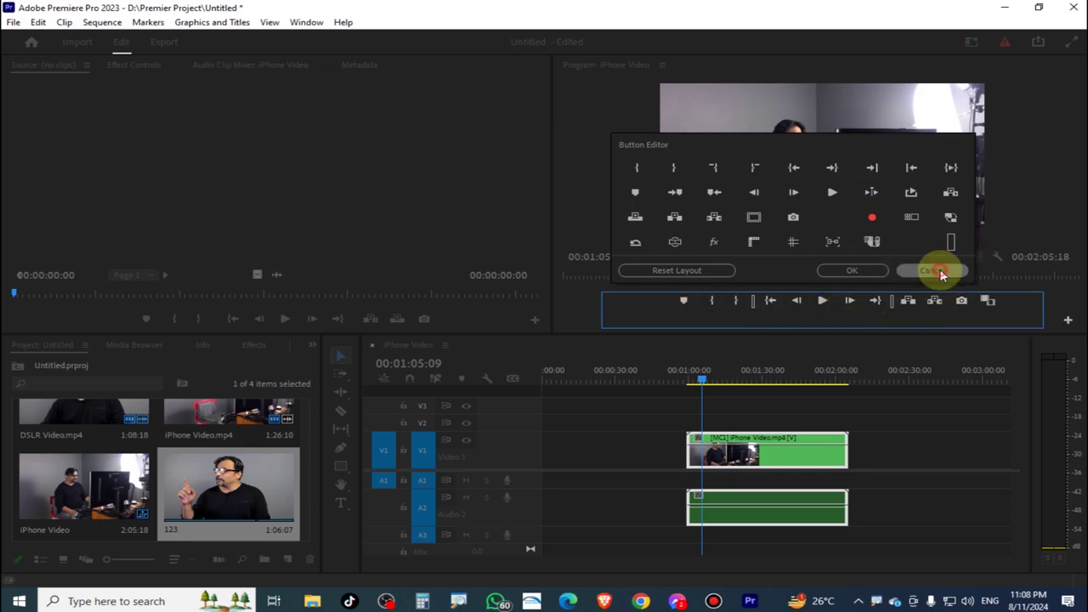
click(935, 270)
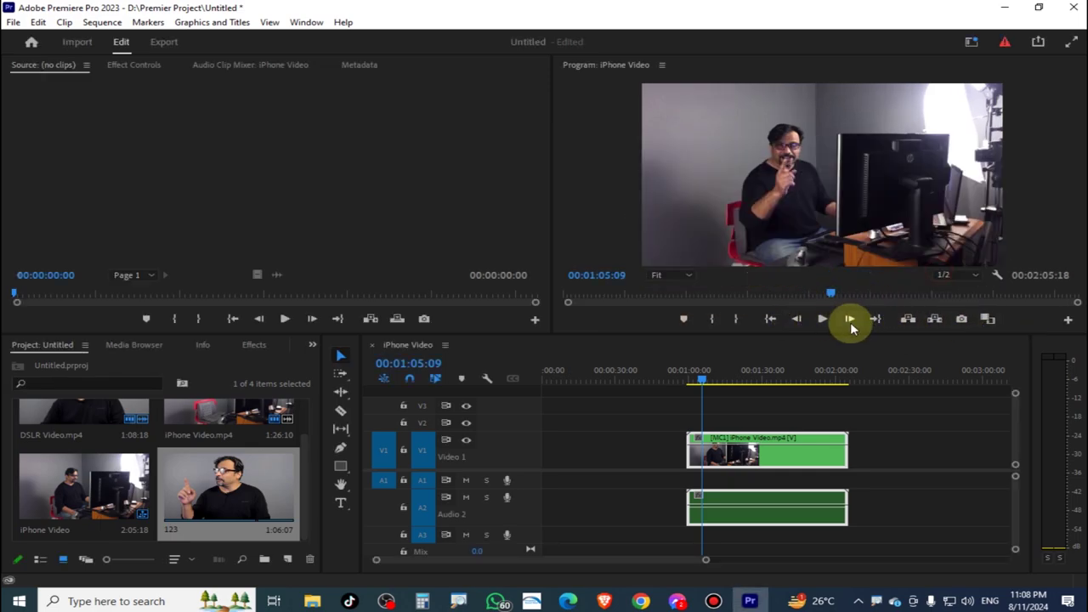
- Drag the Toggle Multi-Camera View button into the Program monitor's playback controls
click(1068, 322)
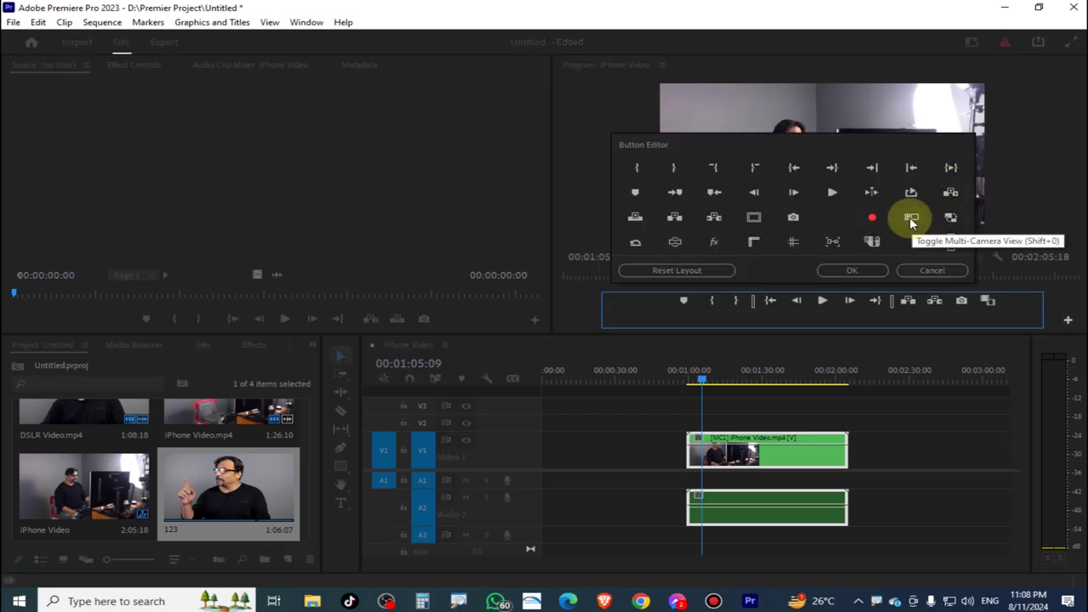
mouse_move(910, 217)
mouse_down()
mouse_move(907, 193)
mouse_move(961, 257)
mouse_up()
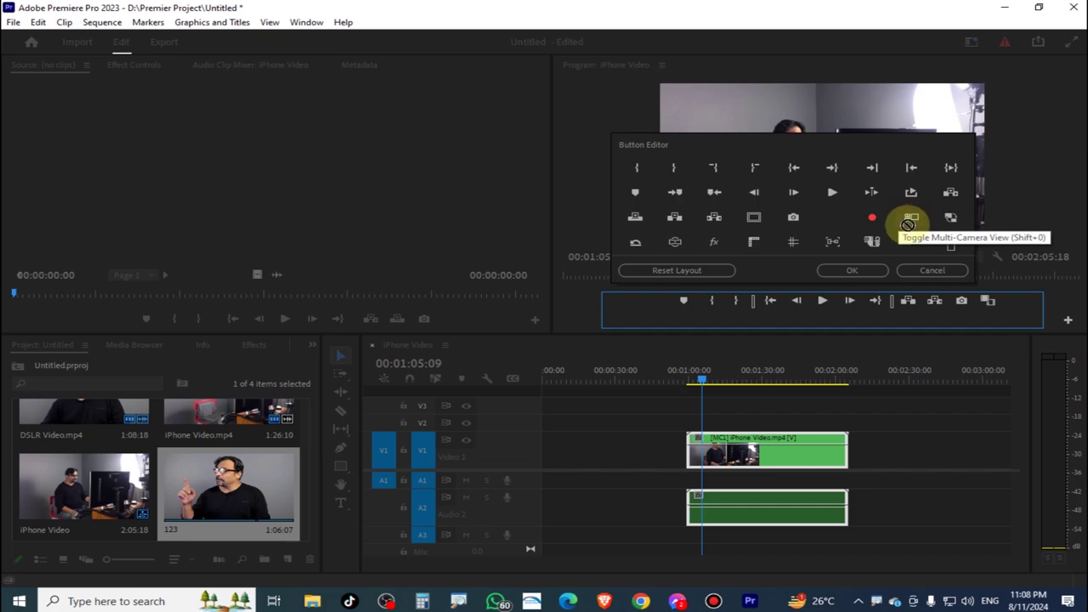
drag(907, 223, 836, 317)
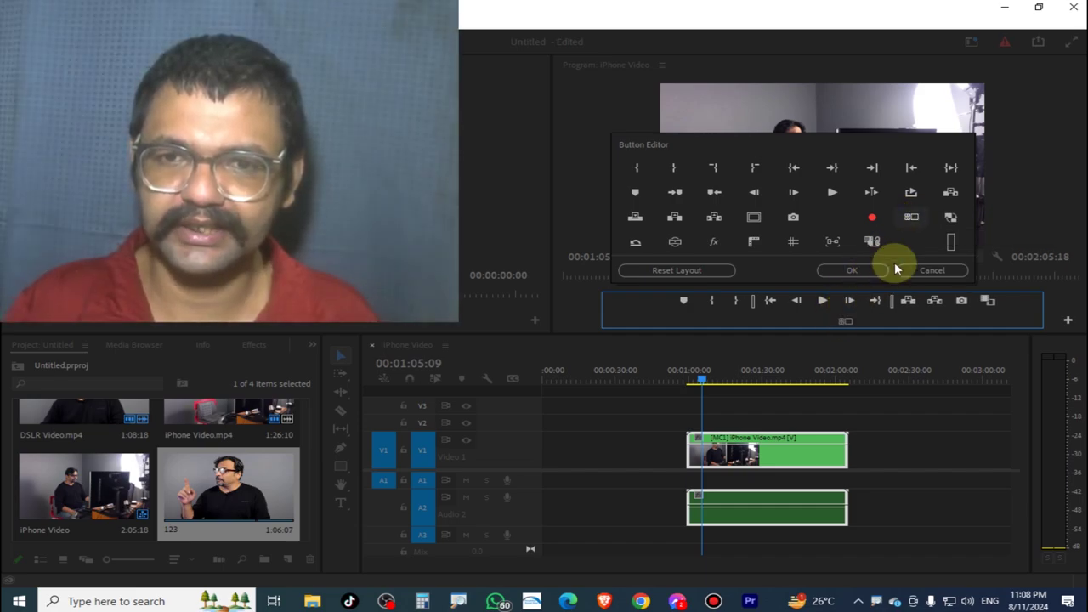
drag(914, 220, 818, 317)
- Confirm the new button layout and turn on multi-camera view at 00:01:03:04
click(853, 268)
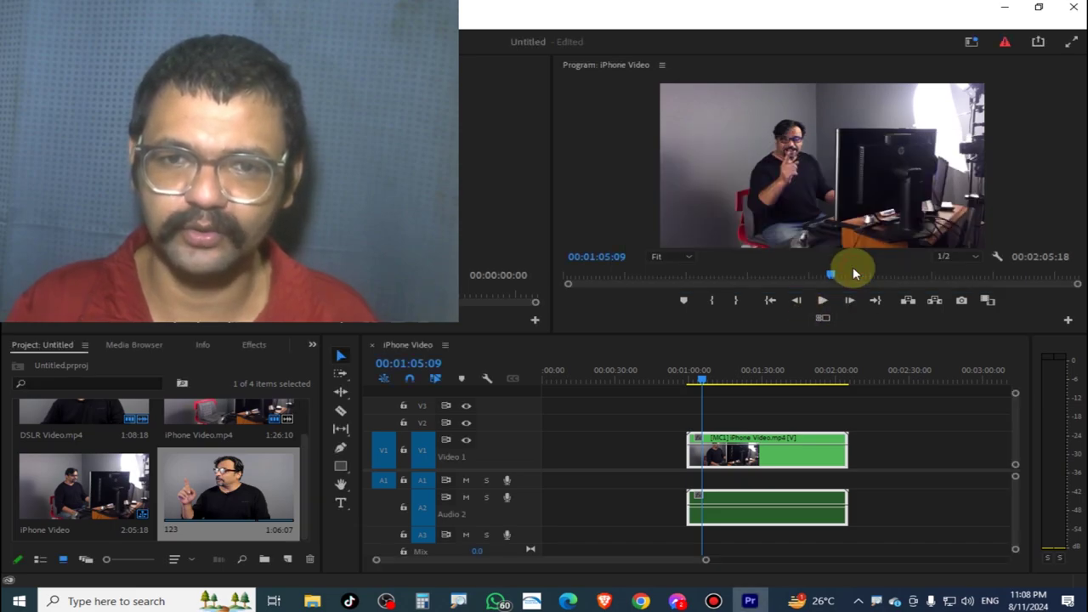
click(823, 320)
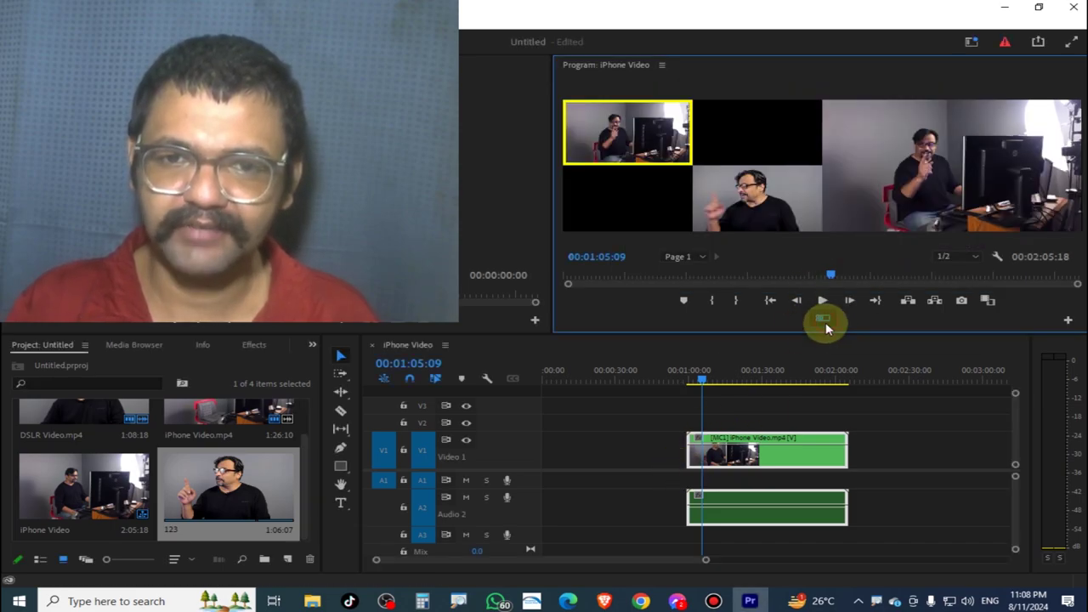
drag(685, 387, 720, 387)
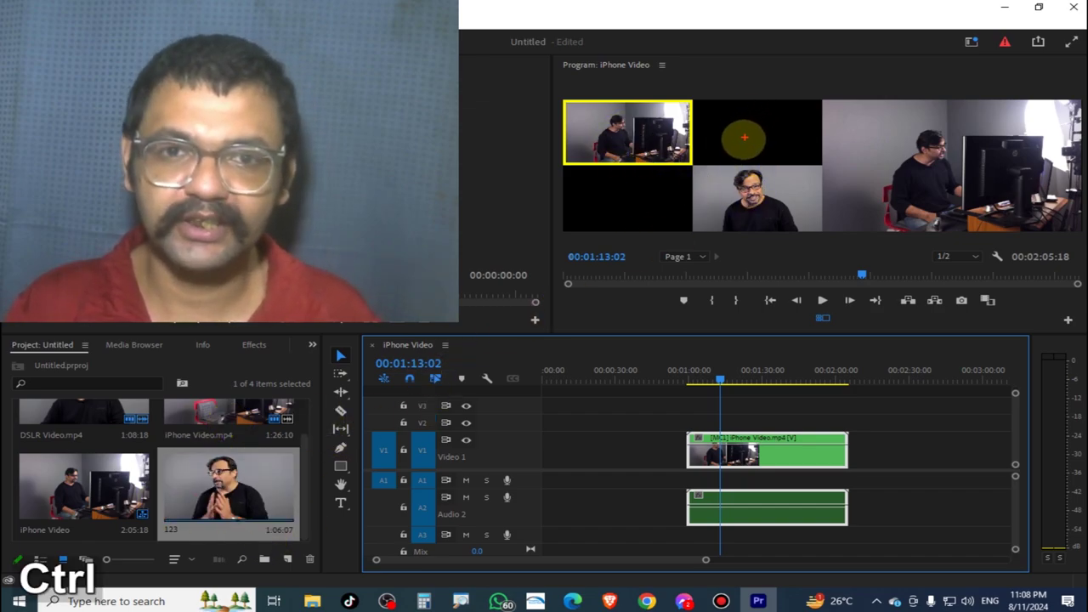
- Drag items around the monitor area, then move the playhead to 00:01:07:13
drag(742, 143, 792, 103)
drag(864, 50, 884, 38)
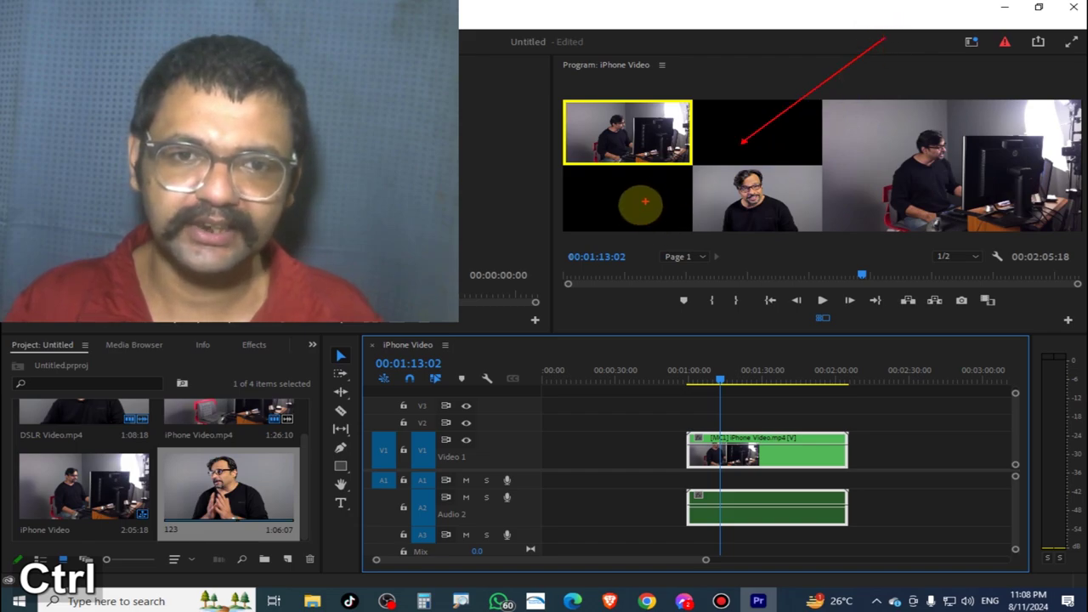
drag(645, 201, 498, 297)
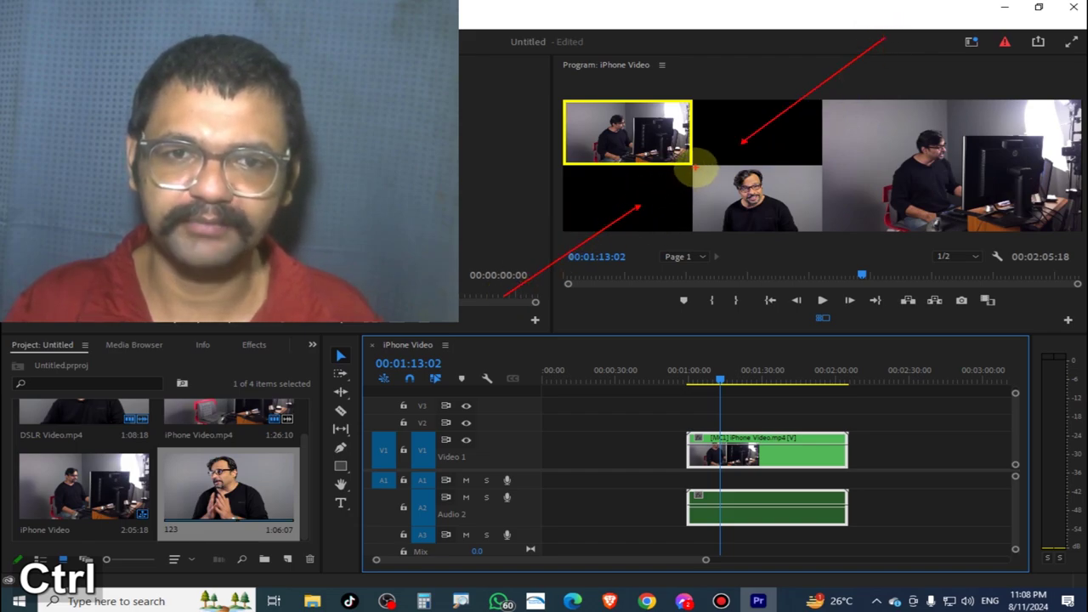
drag(696, 169, 829, 233)
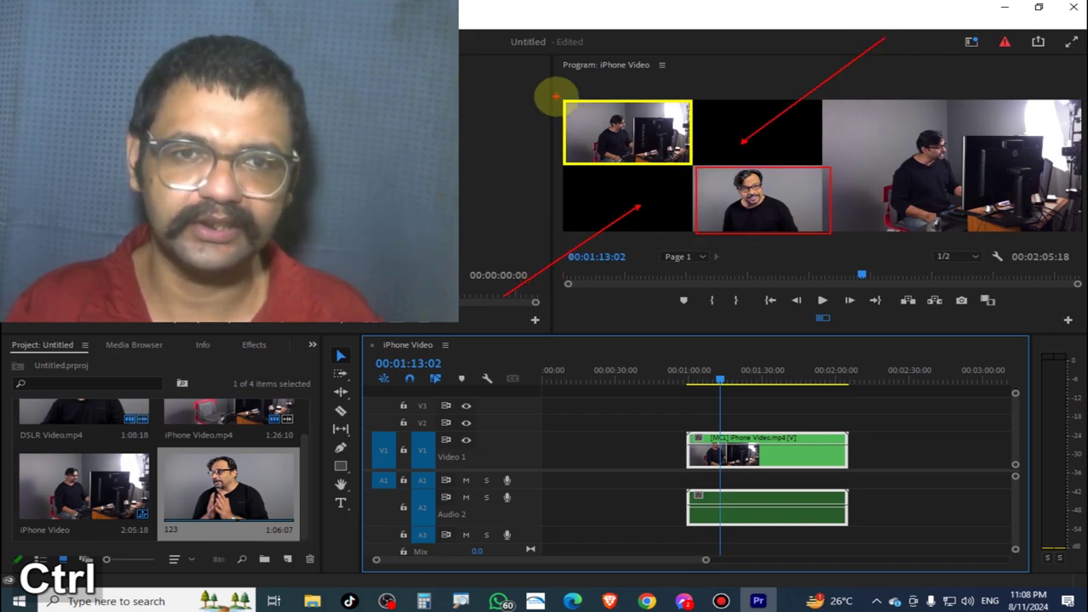
drag(557, 97, 695, 170)
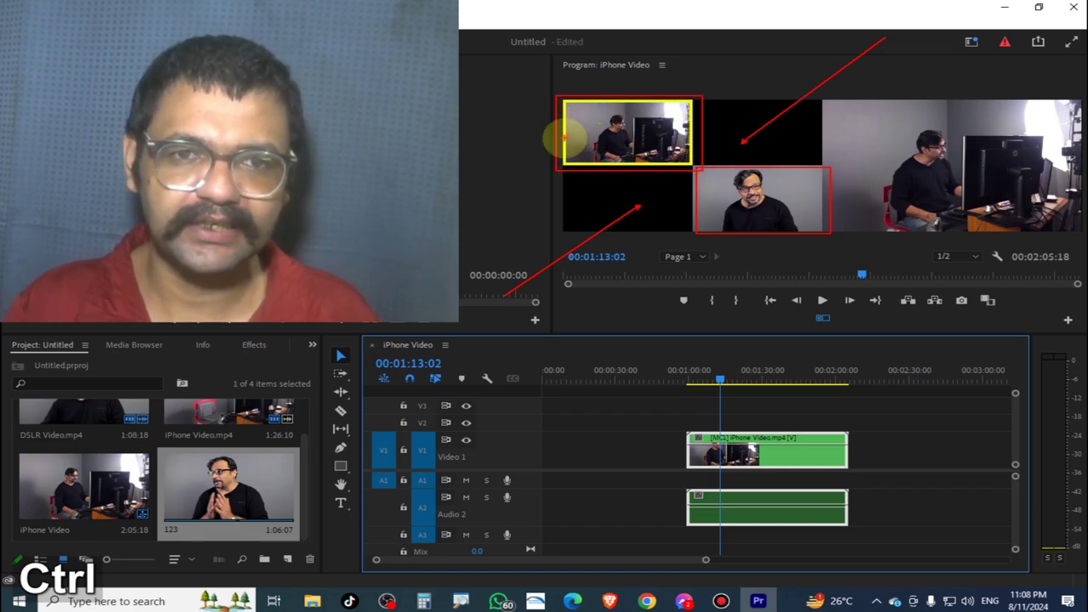
drag(564, 136, 463, 202)
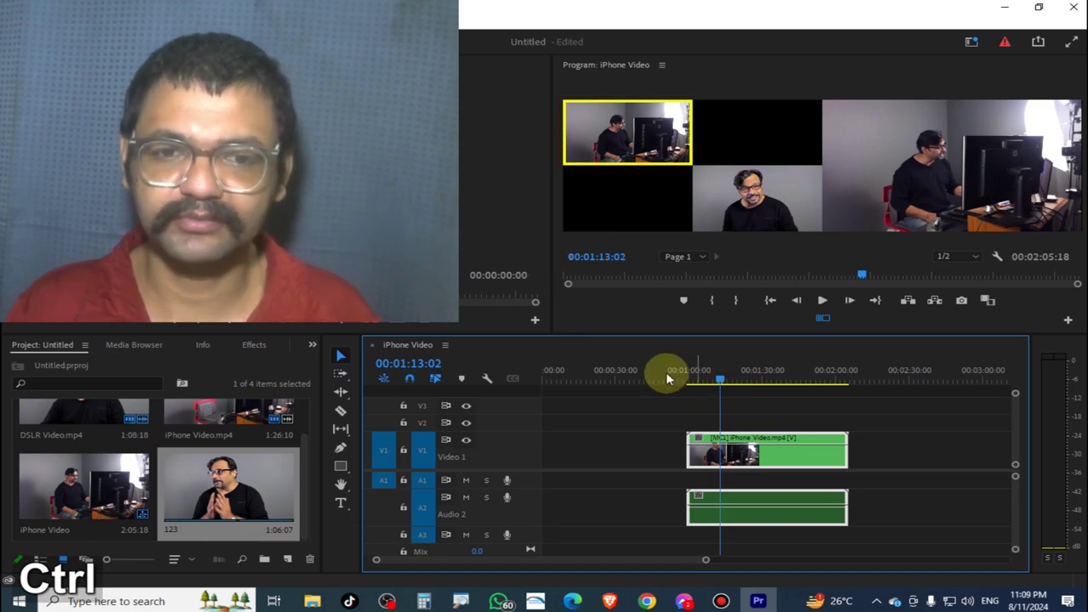
mouse_move(698, 380)
mouse_down()
mouse_move(738, 392)
mouse_move(723, 388)
mouse_up()
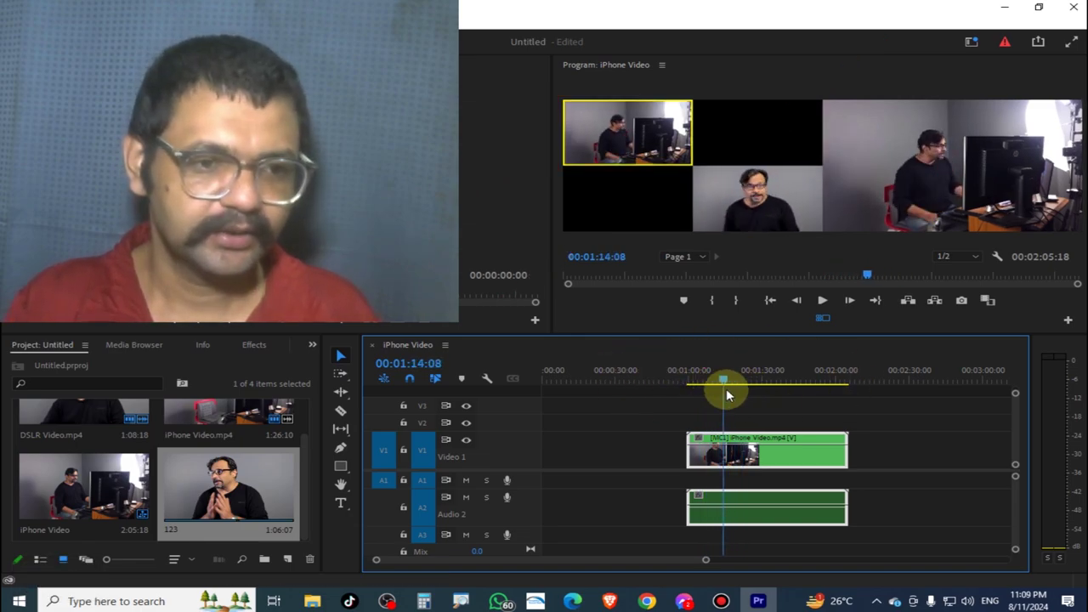
- Open the 123 sequence and move the DSLR Video clip from V4 down to V2
click(241, 485)
double_click(240, 487)
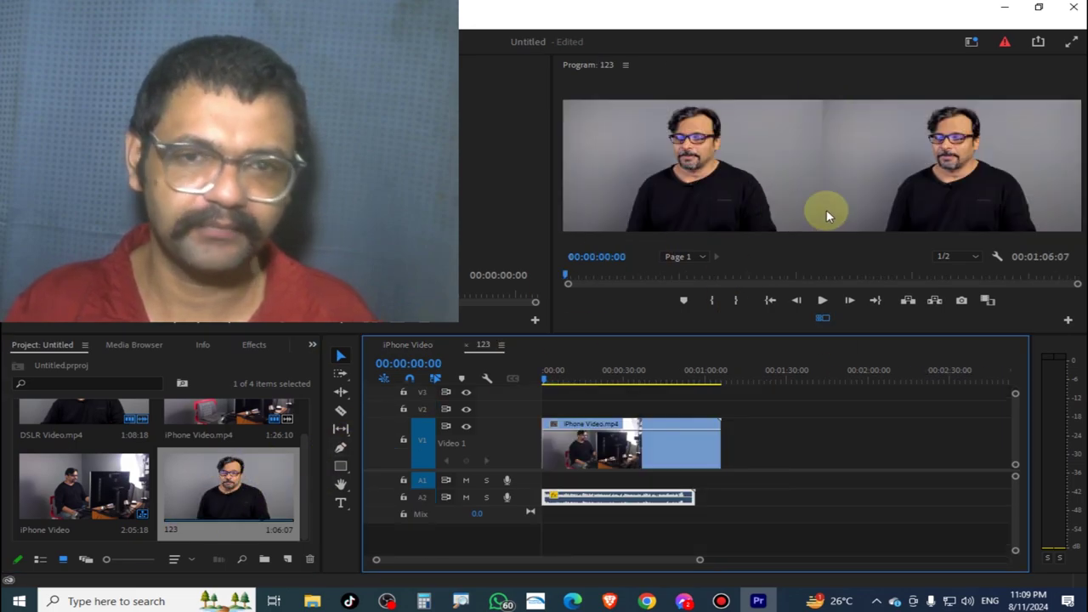
scroll(1012, 431, up, 2)
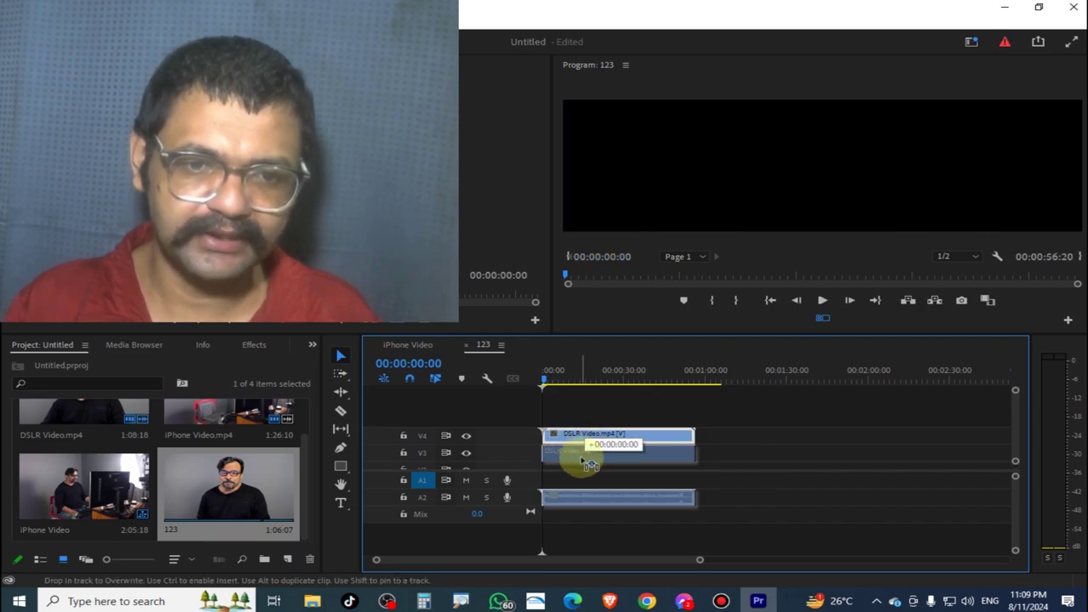
drag(584, 441, 582, 456)
scroll(1017, 417, down, 2)
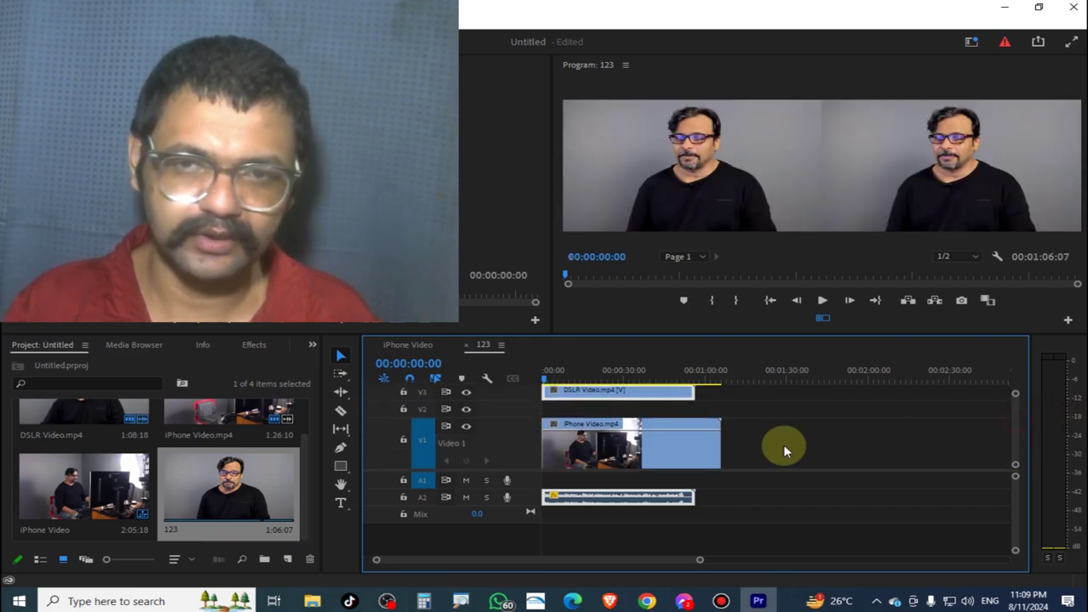
drag(609, 405, 586, 412)
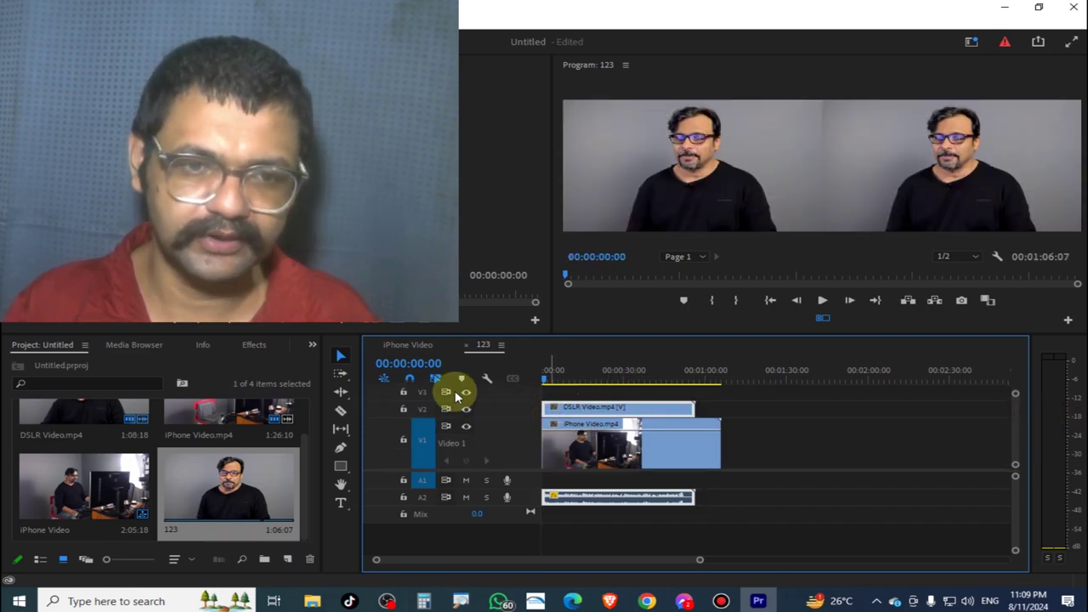
- Return to the iPhone Video sequence and check the angles at 00:01:10:07
click(421, 345)
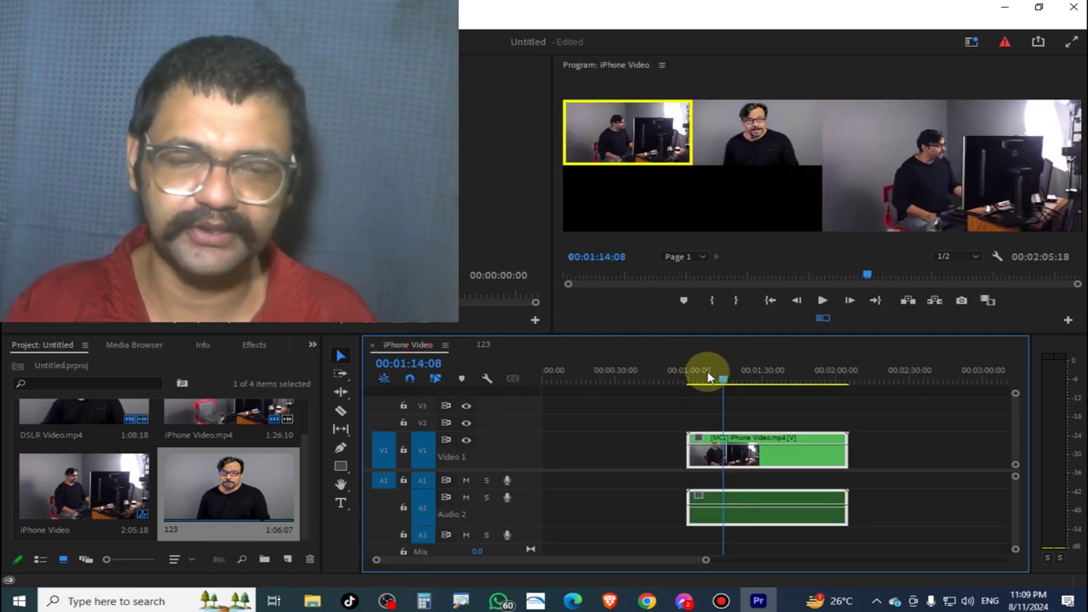
drag(689, 376, 712, 376)
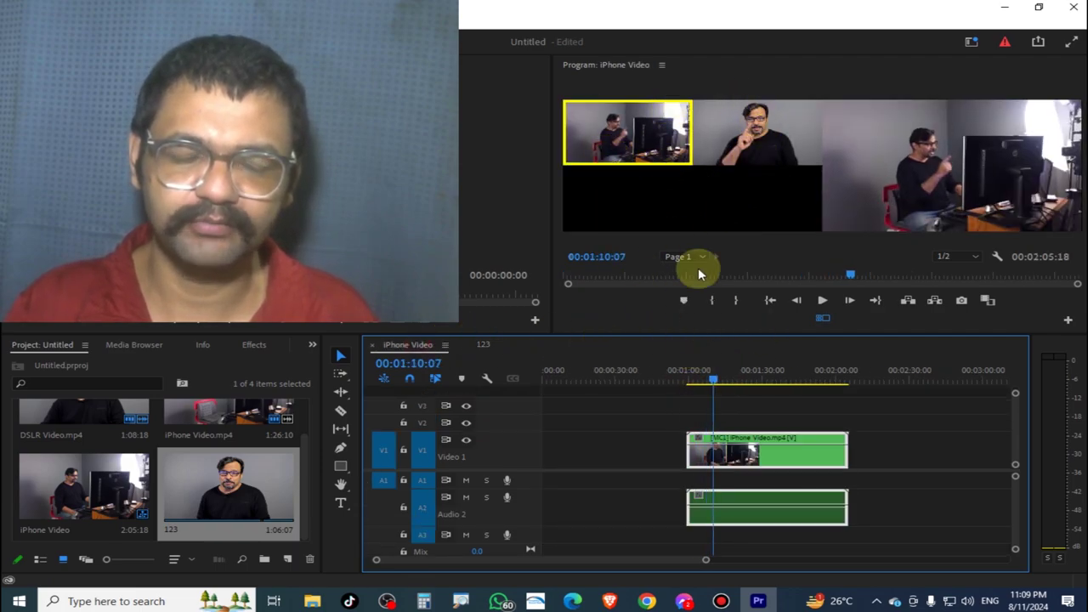
click(484, 345)
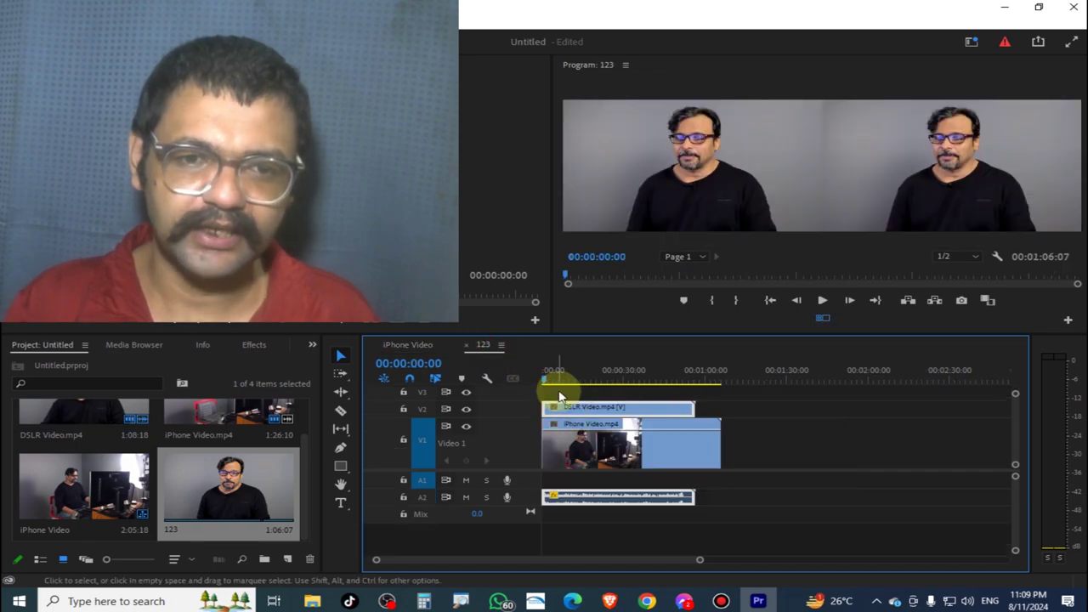
click(408, 345)
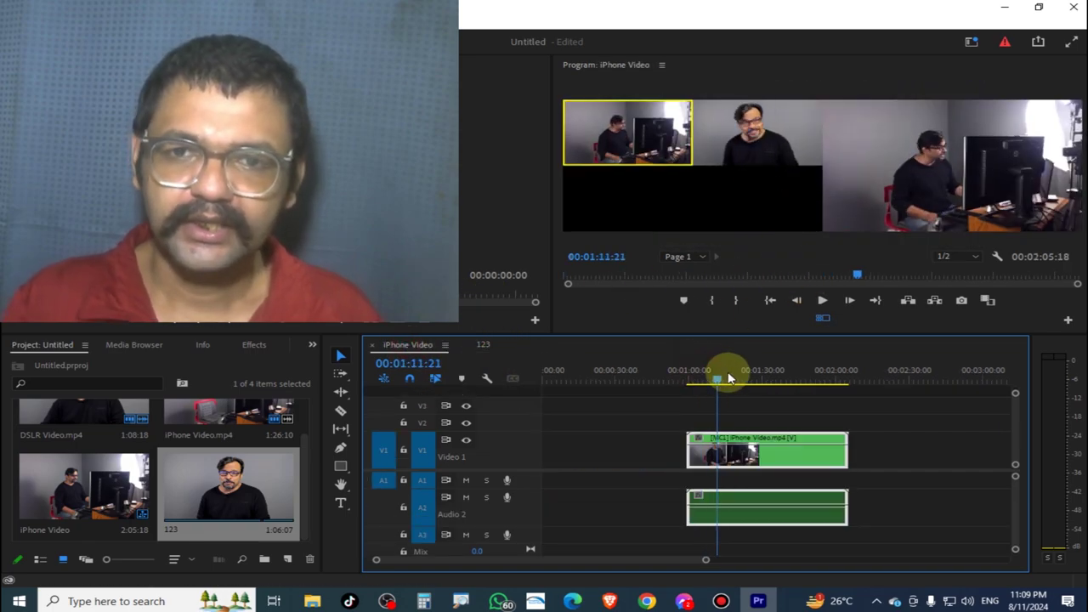
- Preview the angles around 01:09, zoom in near one minute, and lower A2 to -16.8 dB
mouse_move(729, 378)
mouse_down()
mouse_move(691, 394)
mouse_move(715, 401)
mouse_up()
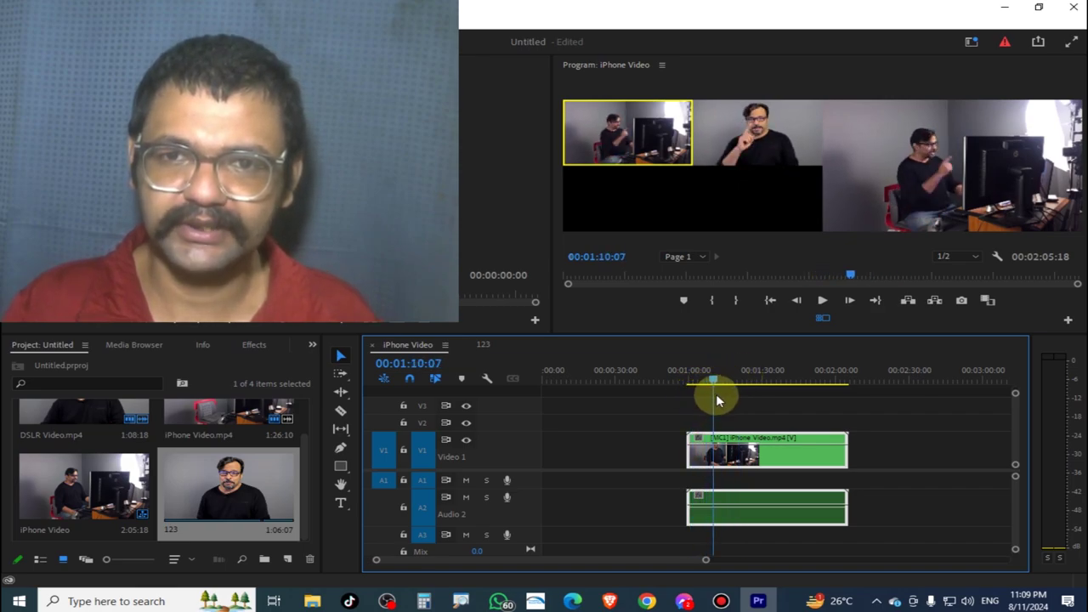
drag(717, 396, 717, 401)
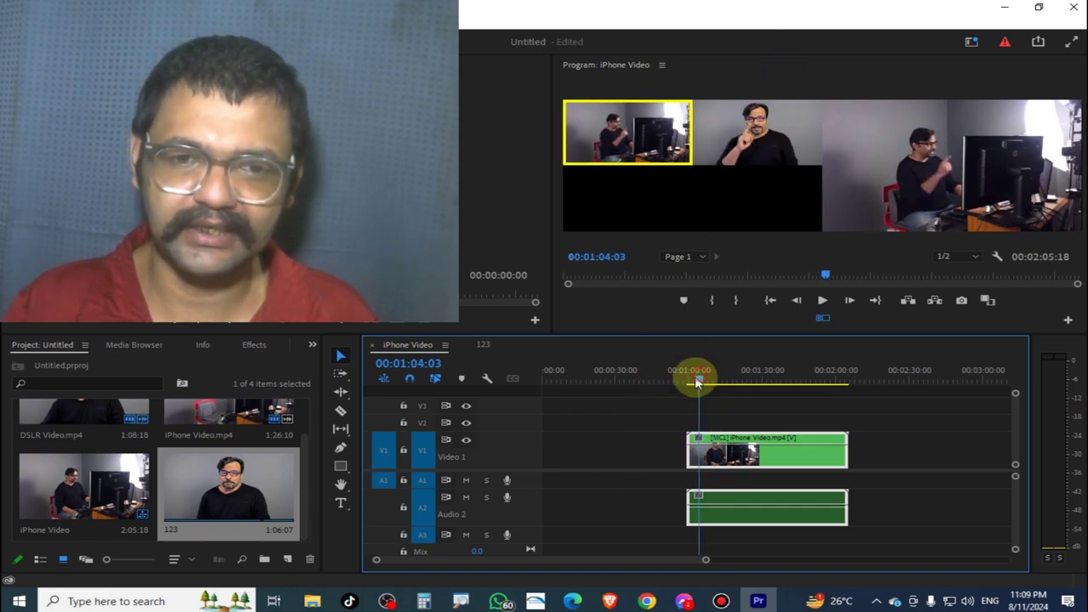
drag(695, 382, 689, 376)
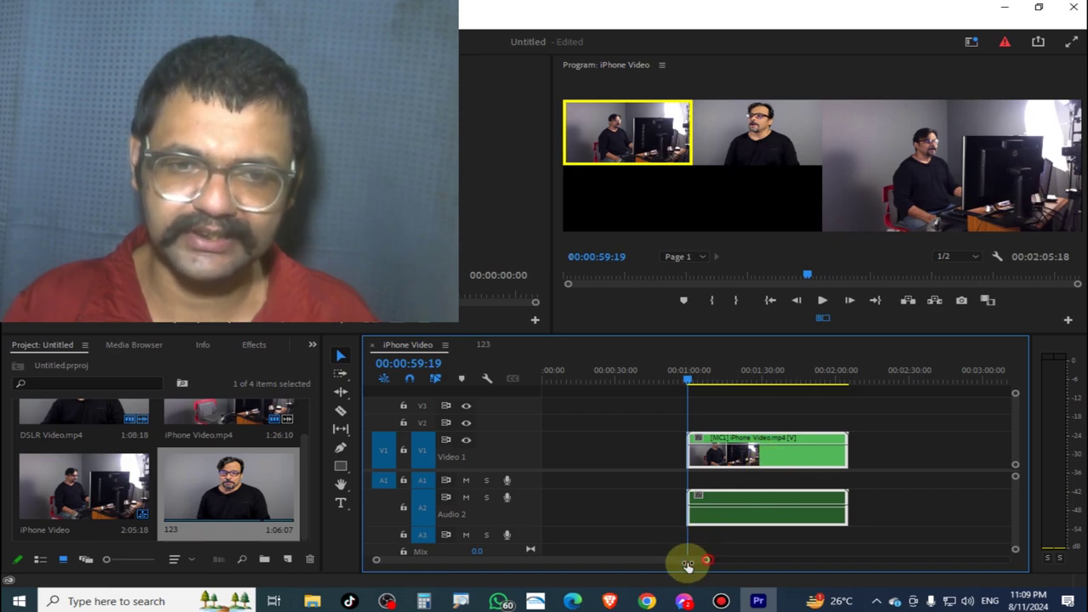
drag(688, 565, 598, 559)
click(797, 379)
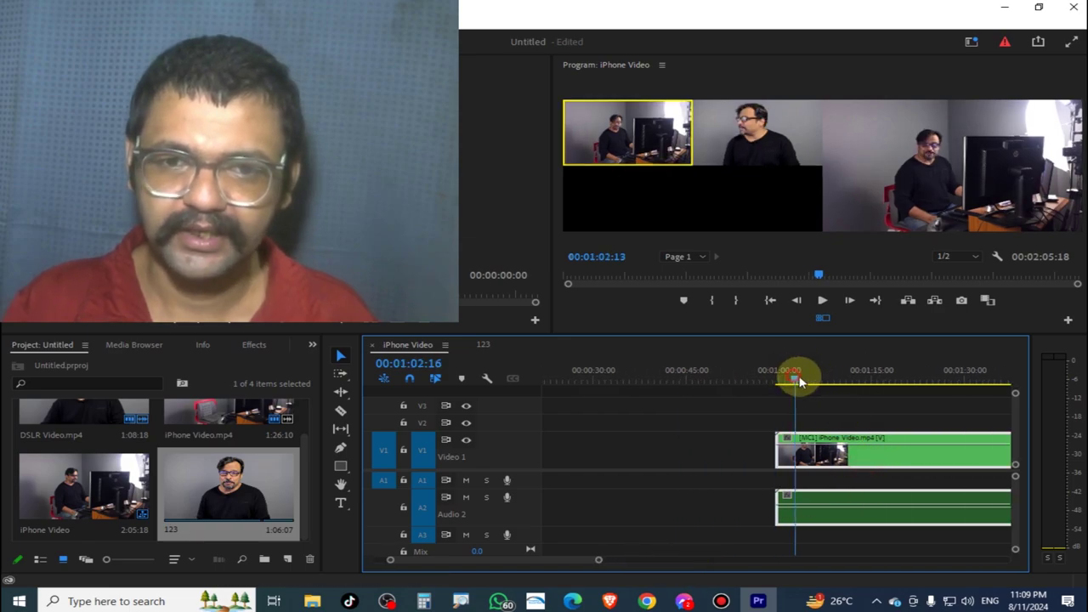
mouse_move(799, 380)
mouse_down()
mouse_move(837, 390)
mouse_move(817, 397)
mouse_up()
drag(823, 505, 825, 518)
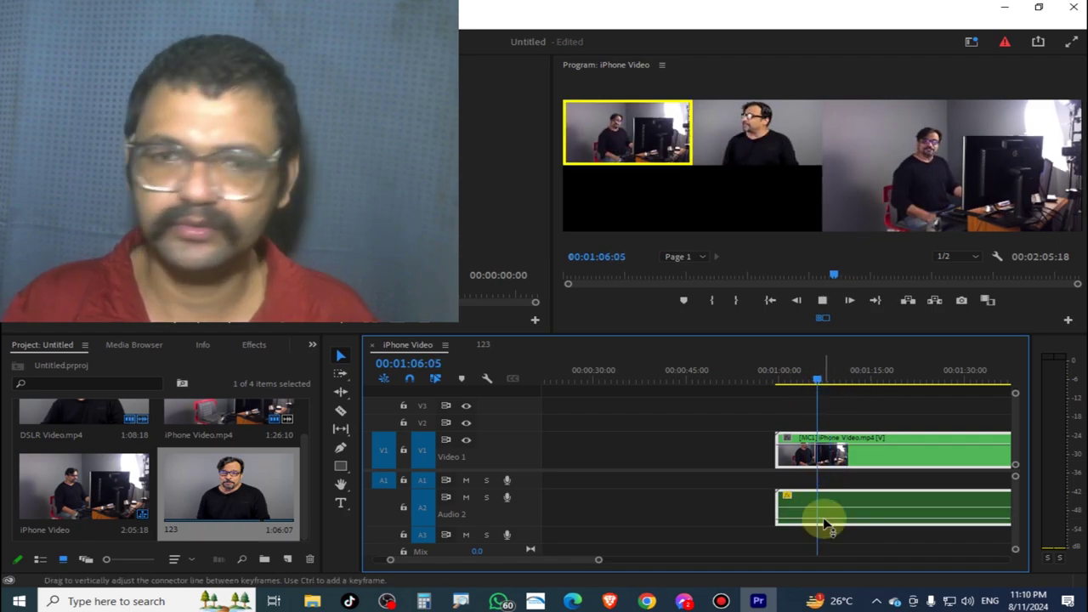
- Play the sequence, alternating live cuts between camera 1 and camera 2, then stop playback
key(space)
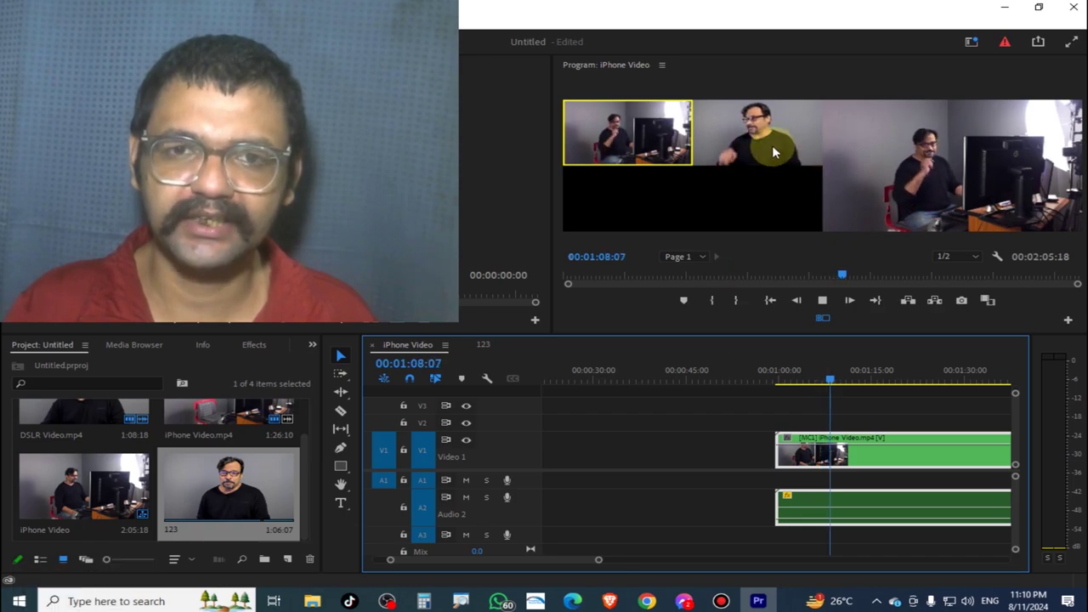
click(763, 147)
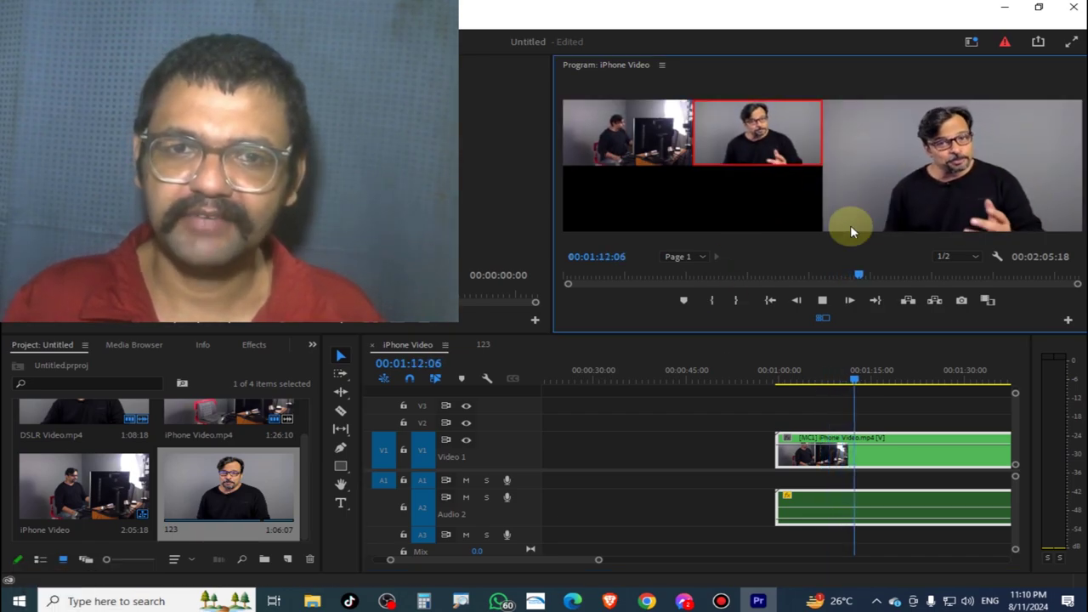
click(644, 146)
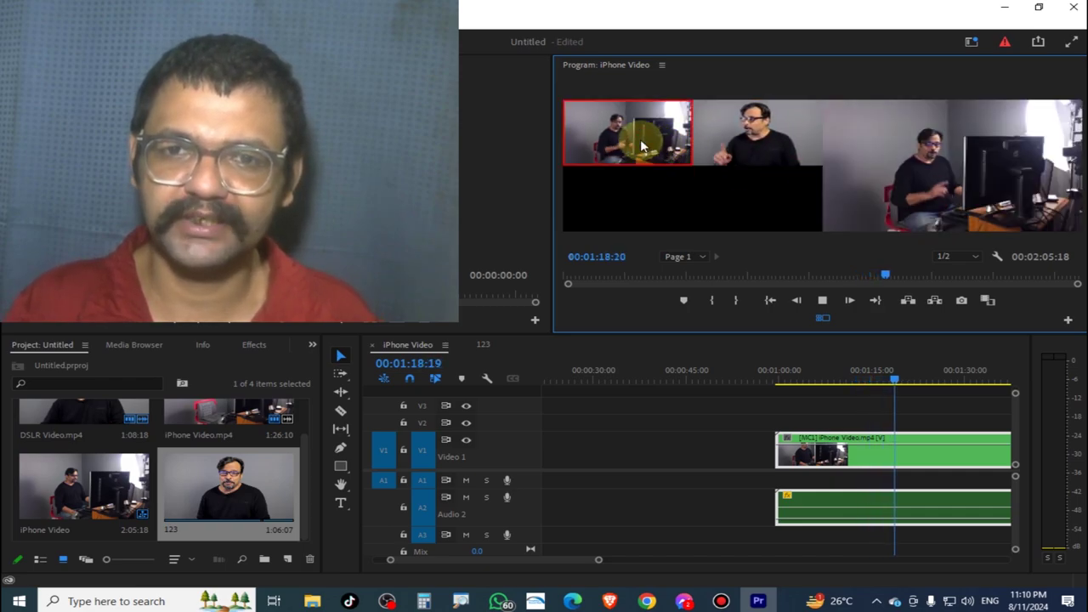
click(742, 139)
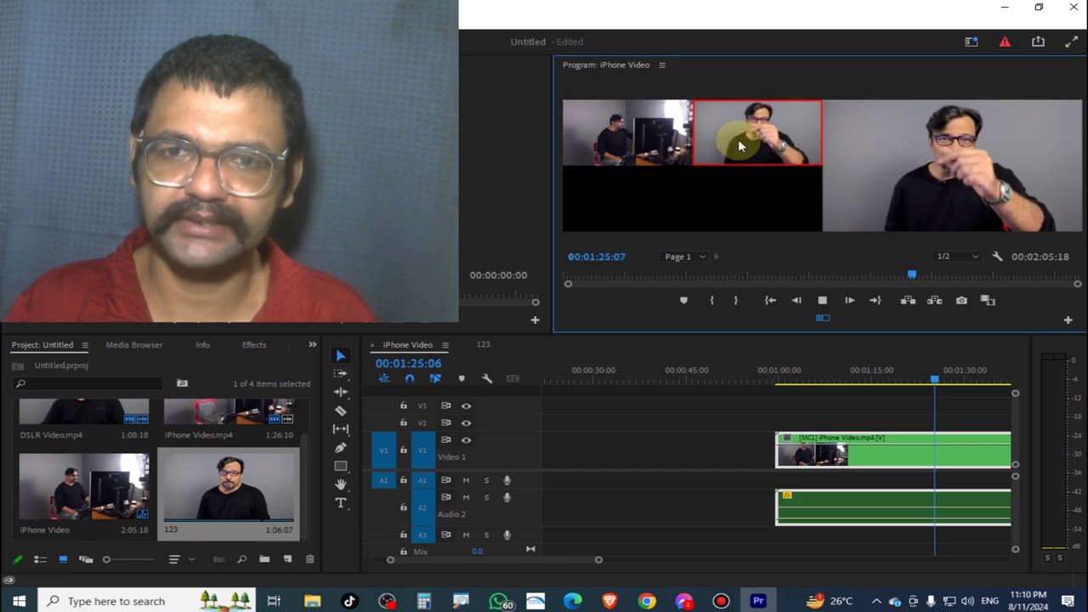
click(633, 151)
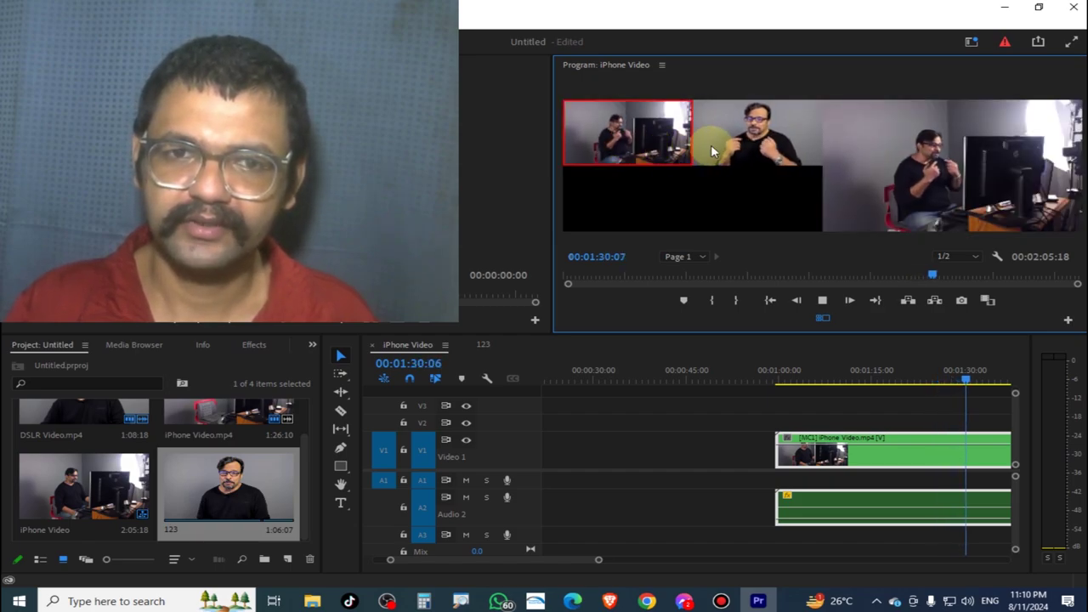
click(733, 142)
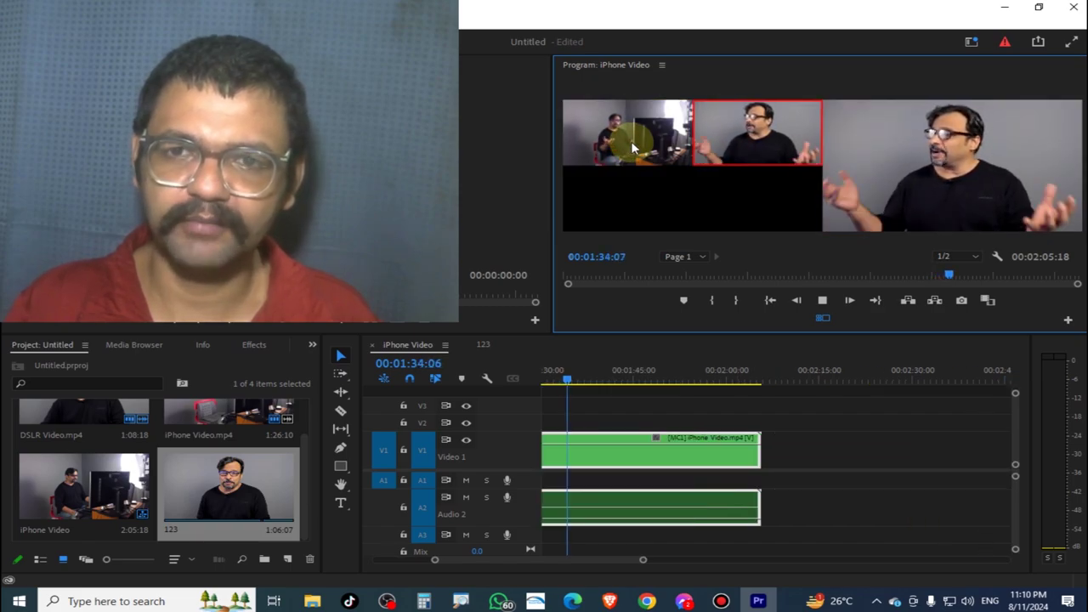
click(637, 144)
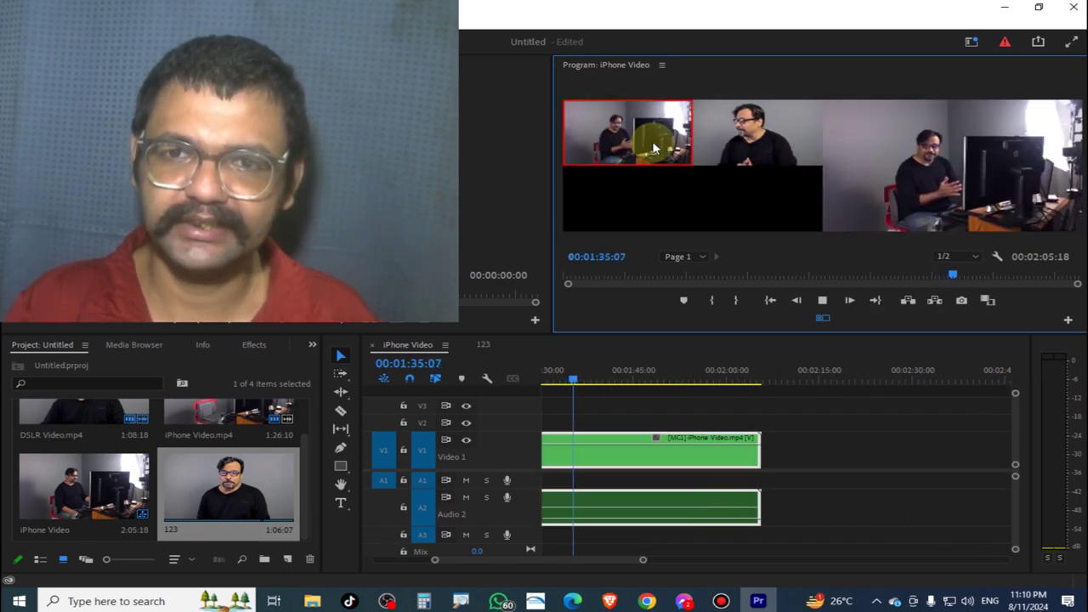
click(745, 143)
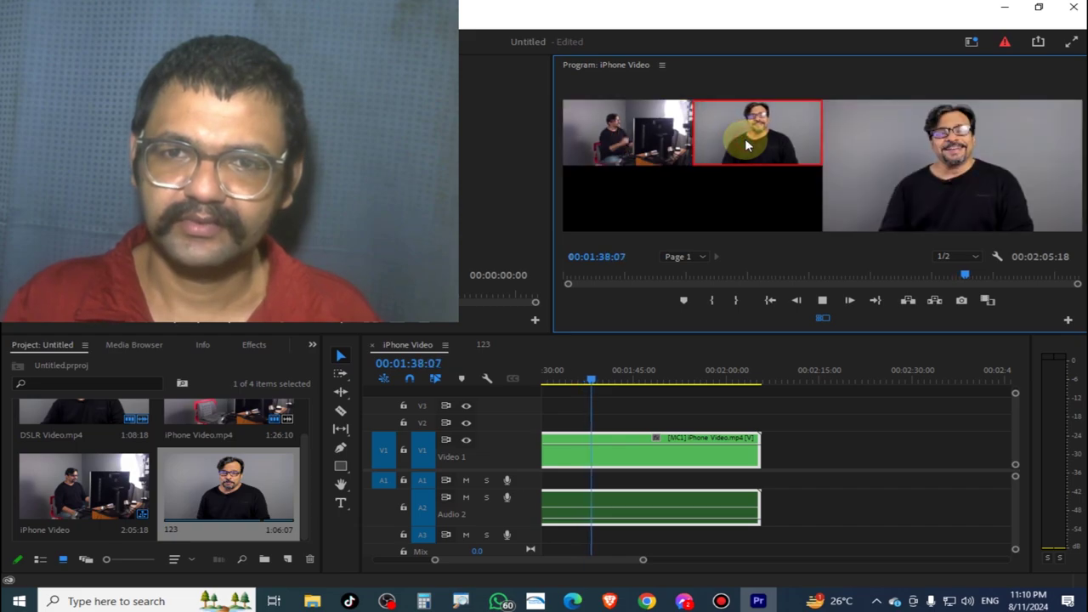
click(662, 132)
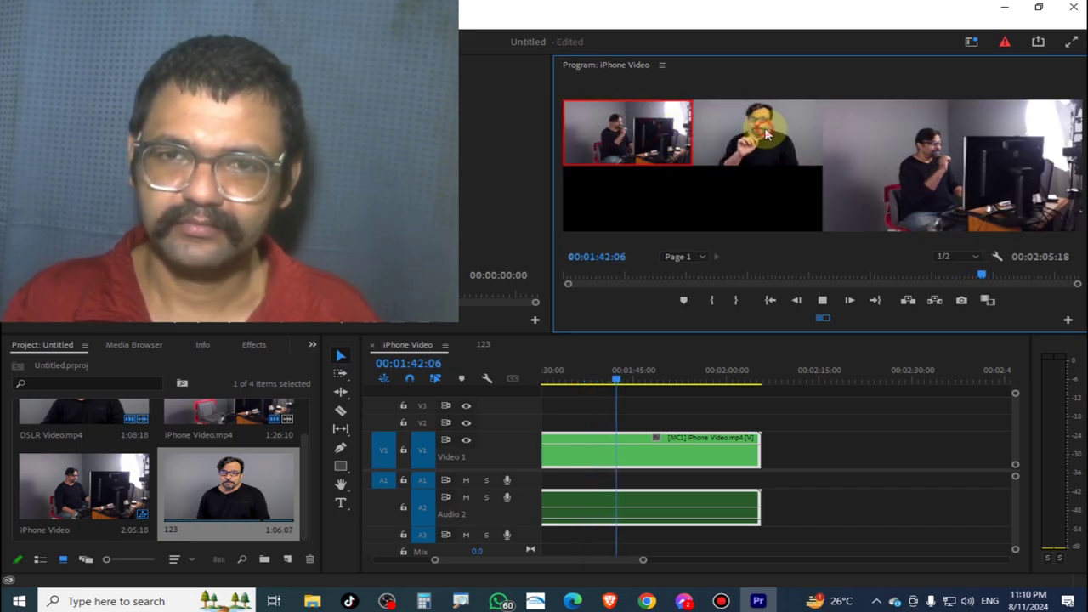
click(740, 133)
click(650, 140)
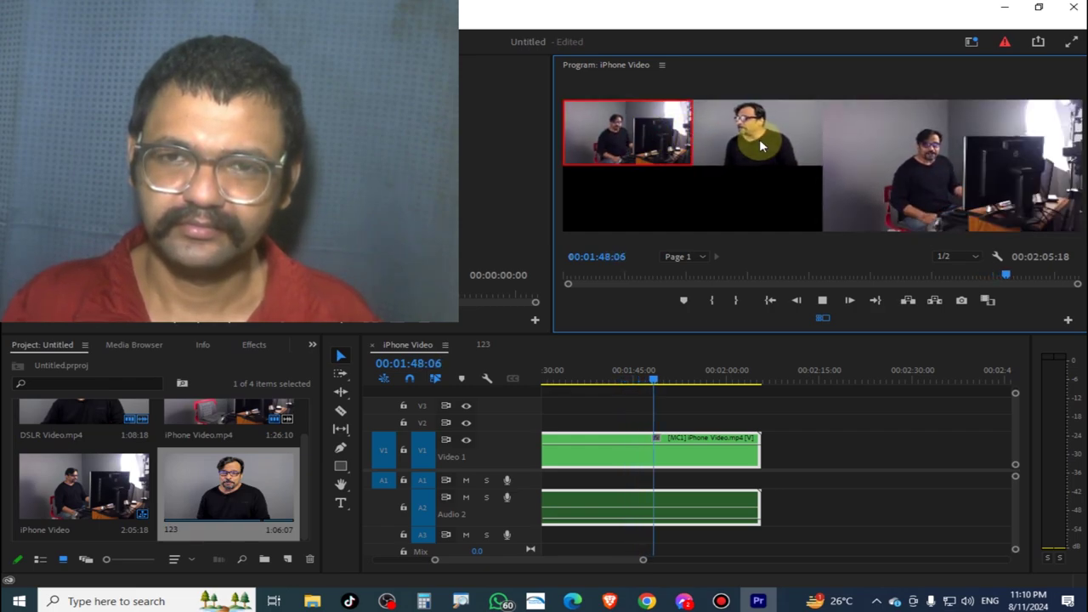
click(698, 138)
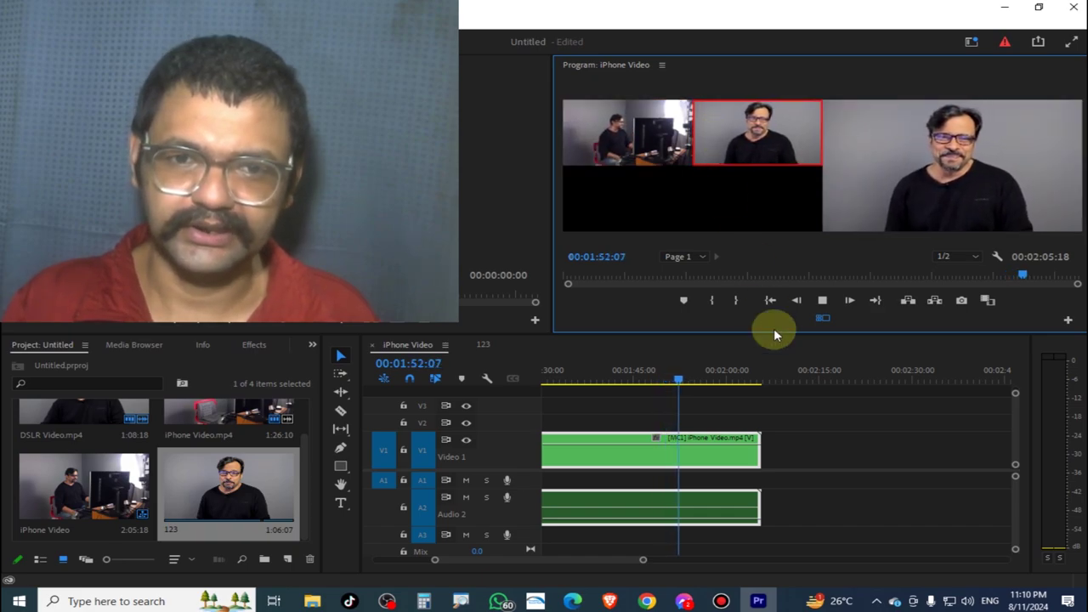
click(644, 561)
drag(643, 560, 707, 563)
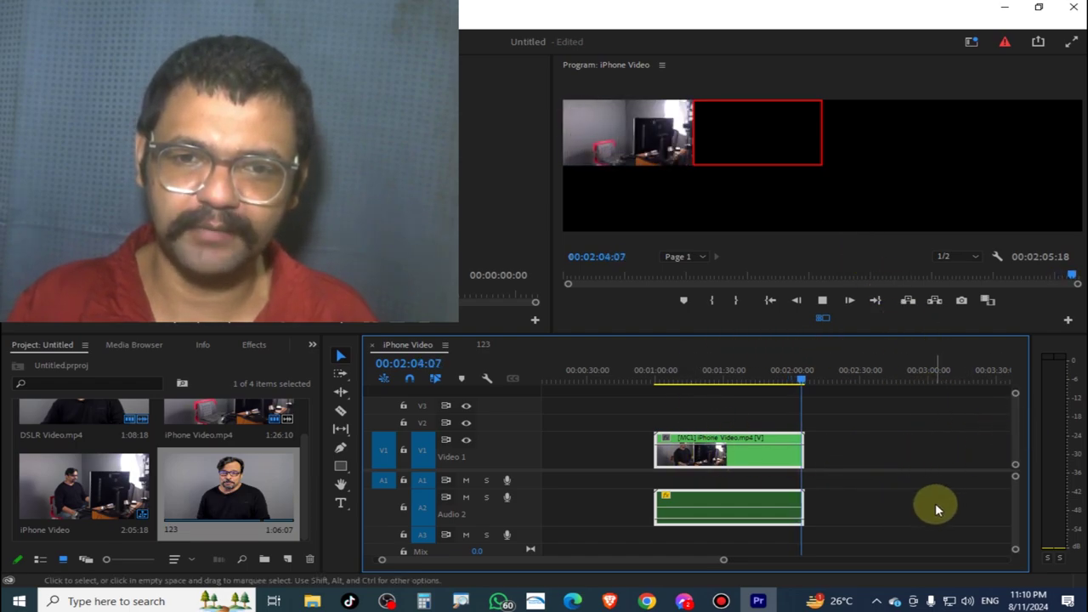
key(space)
- Return to the start of the multicam clip and zoom the timeline to show the angle cuts
click(675, 377)
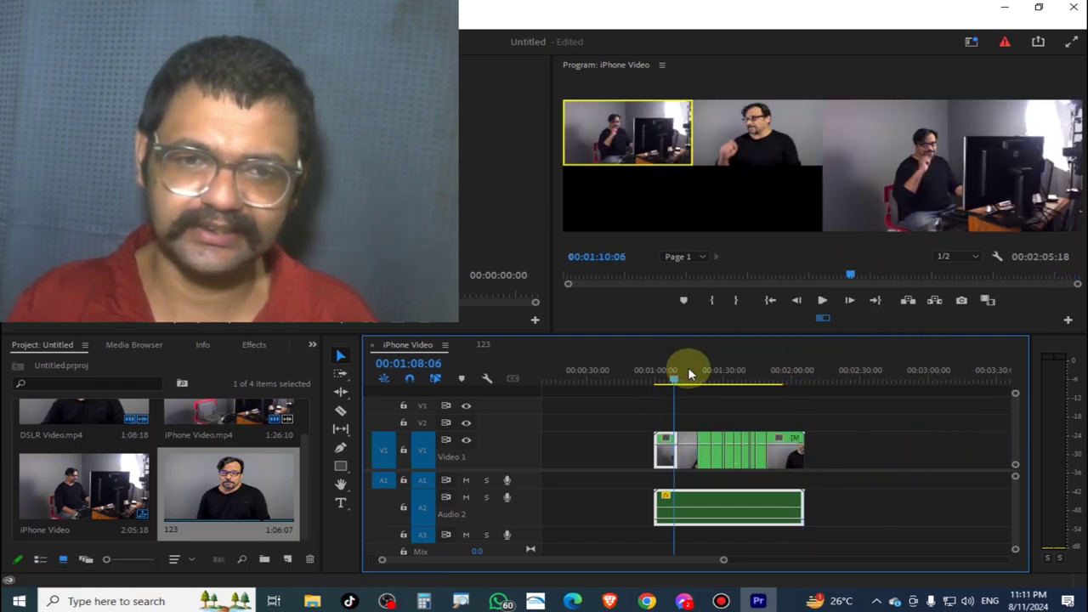
drag(688, 373, 657, 374)
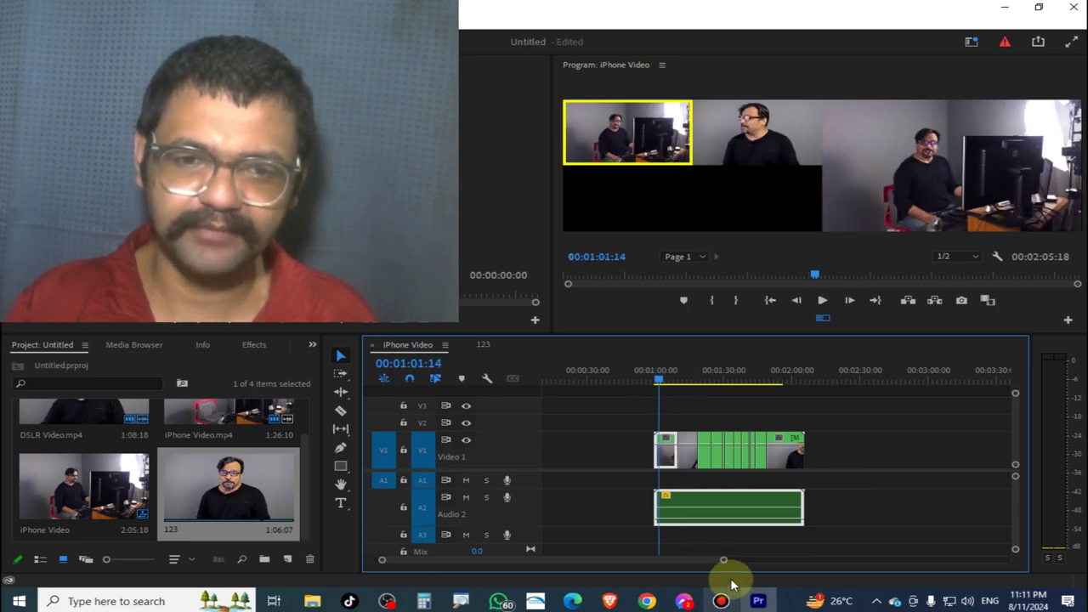
drag(722, 563, 643, 566)
mouse_move(826, 371)
mouse_down()
mouse_move(1049, 368)
mouse_move(723, 443)
mouse_move(749, 453)
mouse_up()
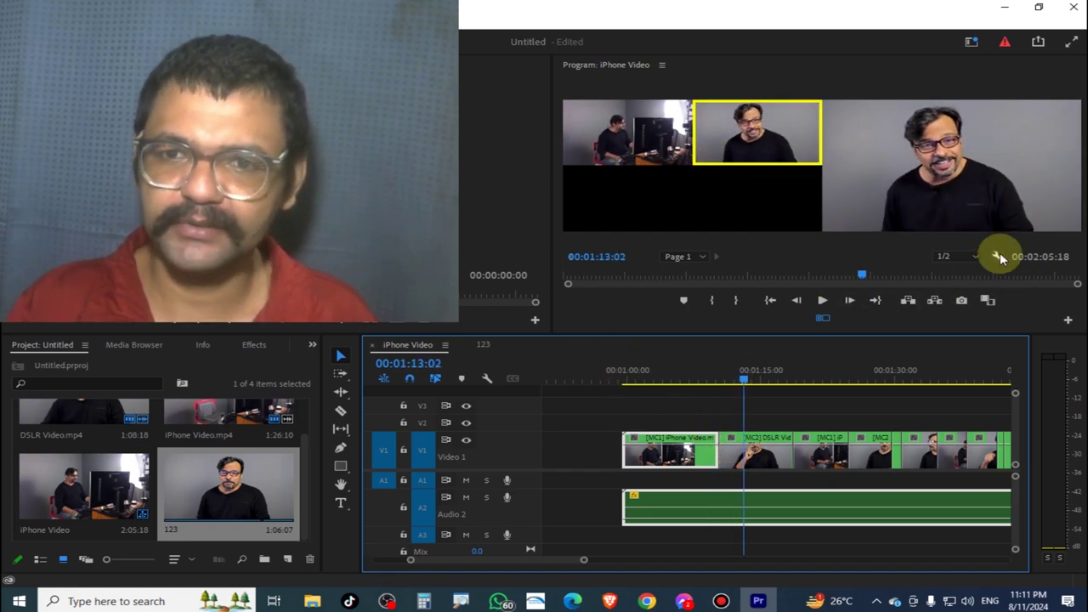
- Show the single program angle and zoom in on the first angle cut near 01:10
click(821, 318)
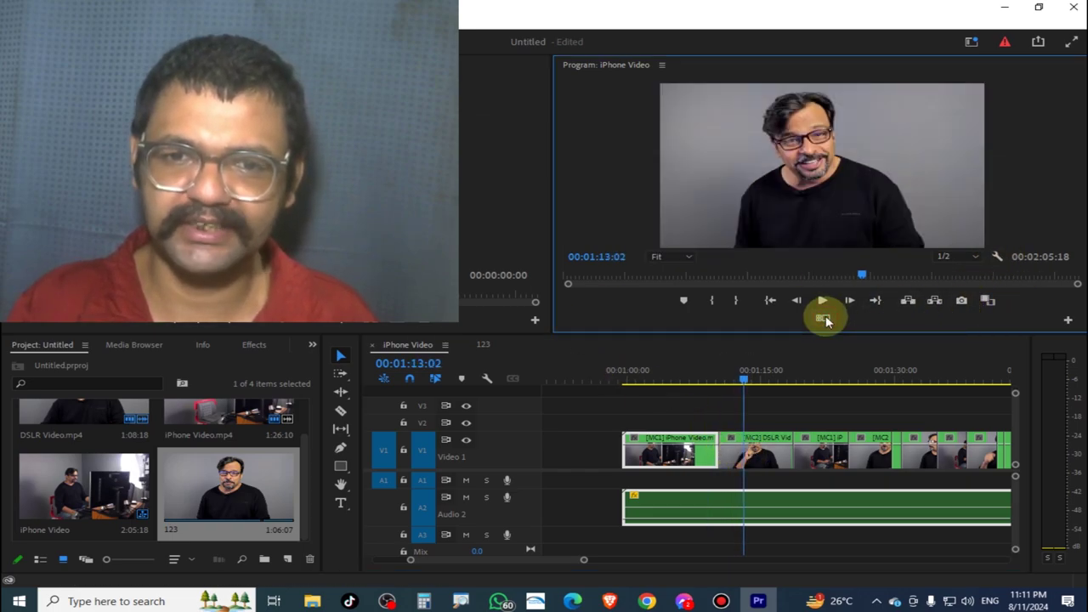
click(704, 379)
drag(709, 379, 719, 377)
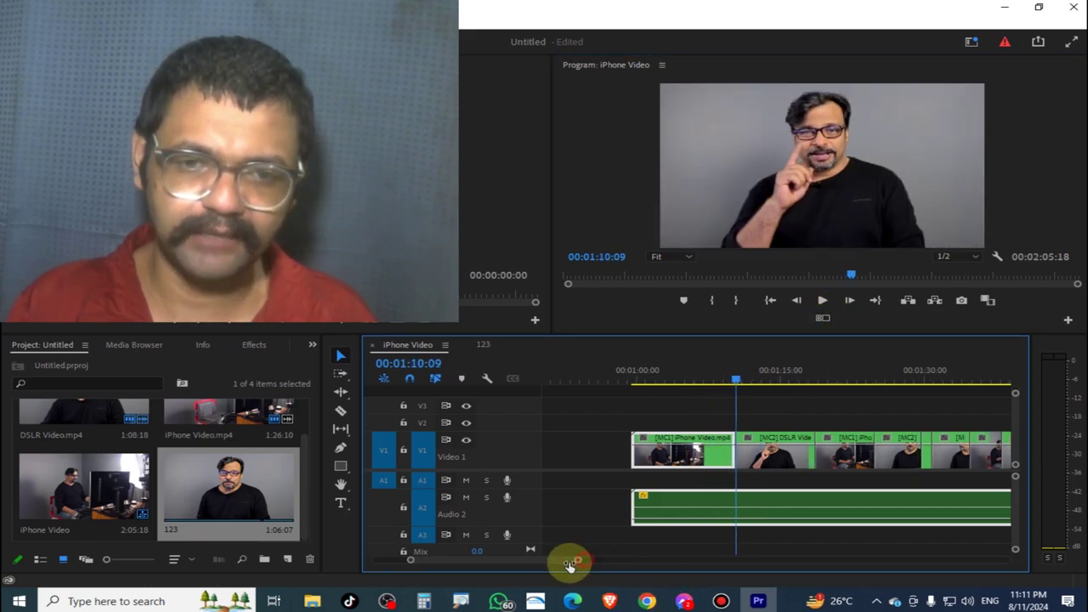
drag(584, 559, 520, 561)
click(737, 379)
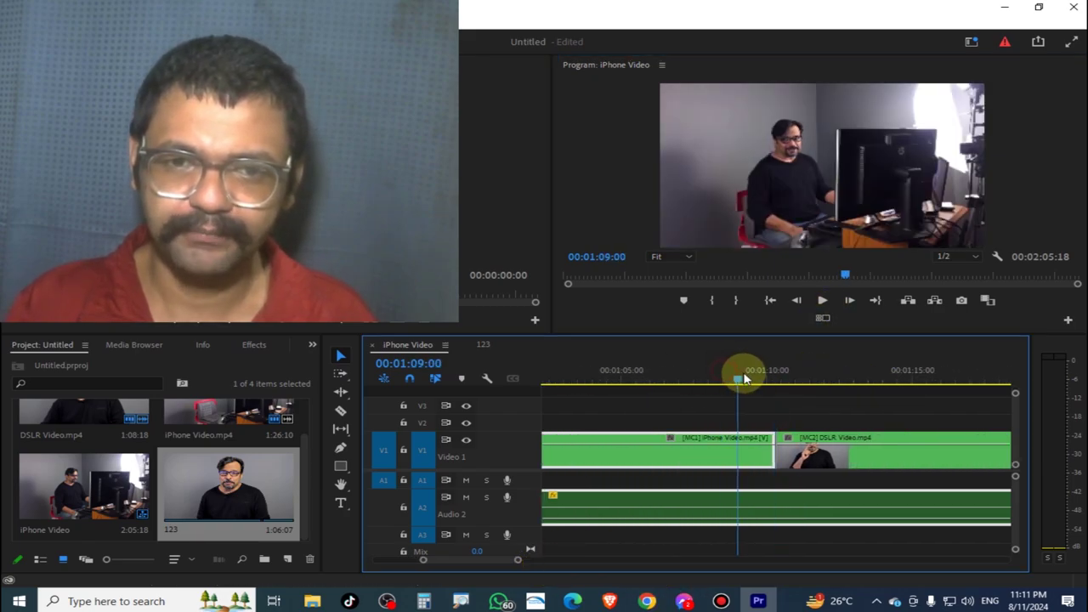
drag(762, 383, 773, 386)
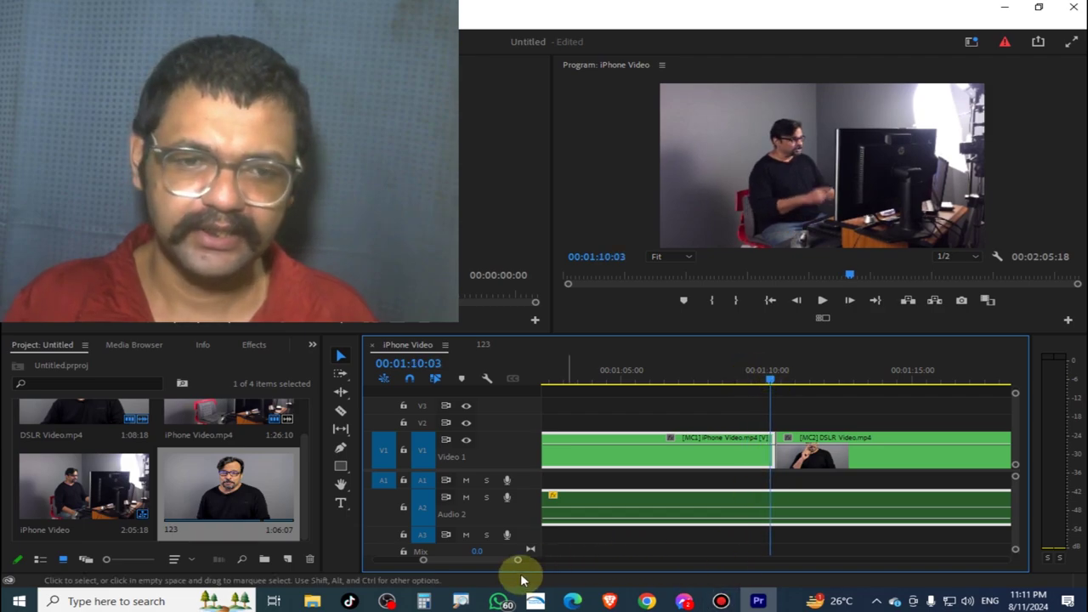
drag(517, 561, 487, 567)
key(equal)
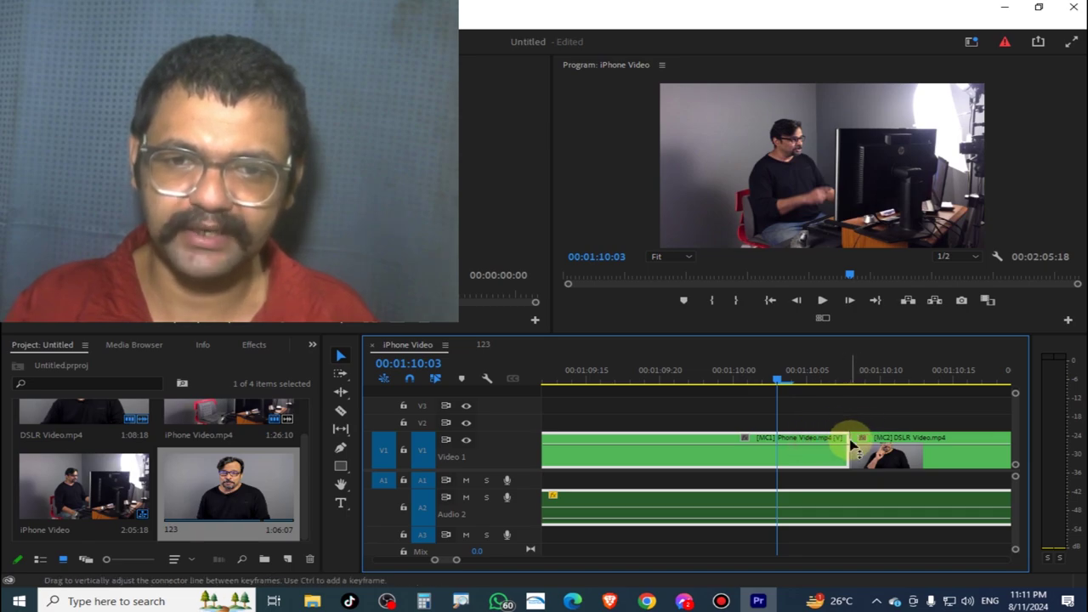
- Trim the iPhone angle's end earlier, extend the DSLR angle's start to close the gap, and review
drag(845, 437, 773, 451)
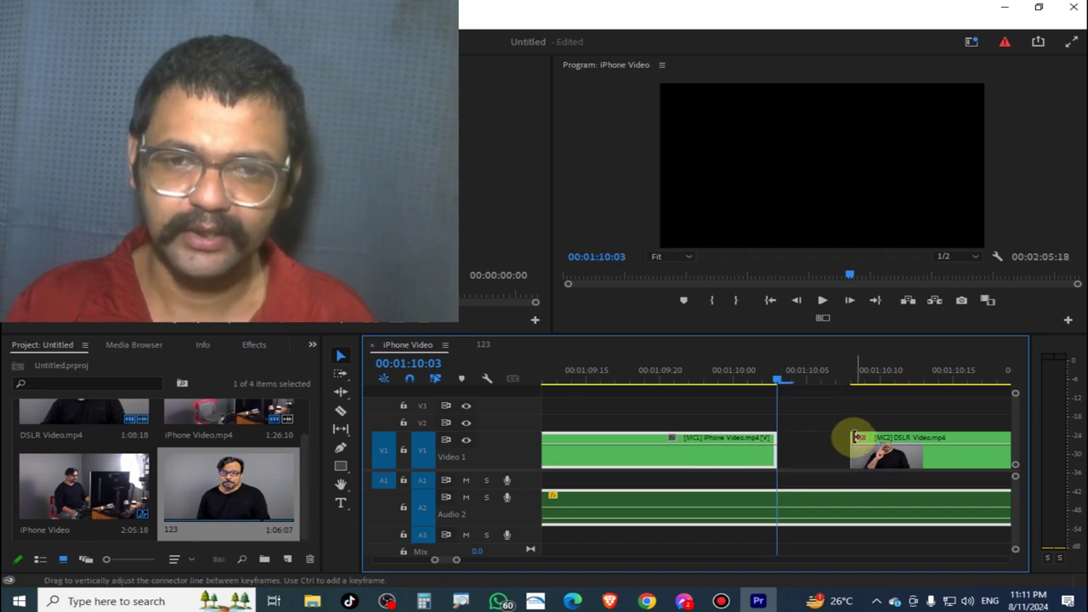
drag(849, 436, 776, 451)
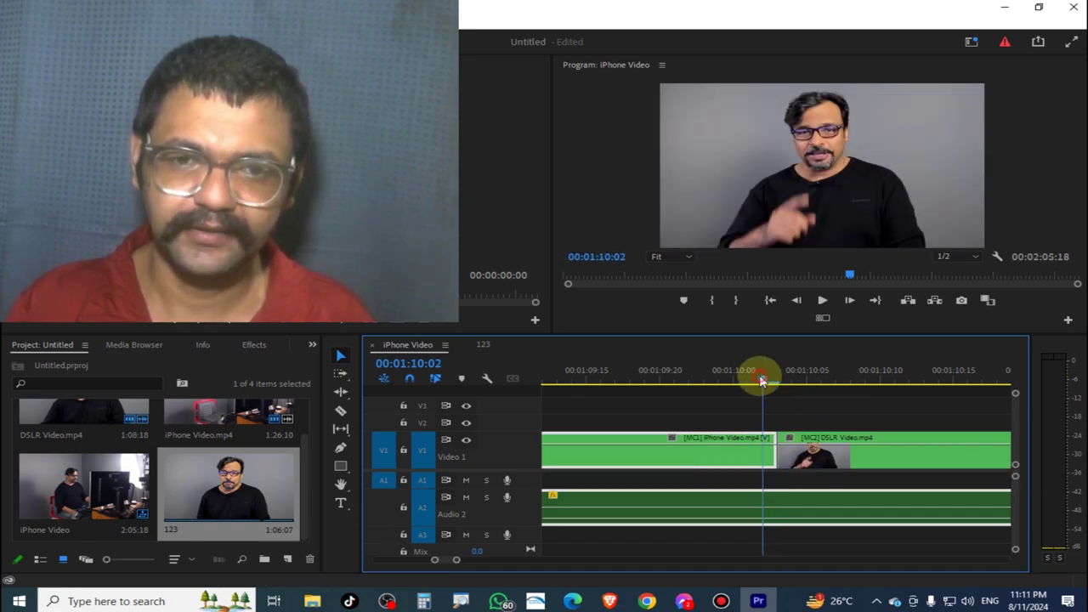
click(761, 378)
key(space)
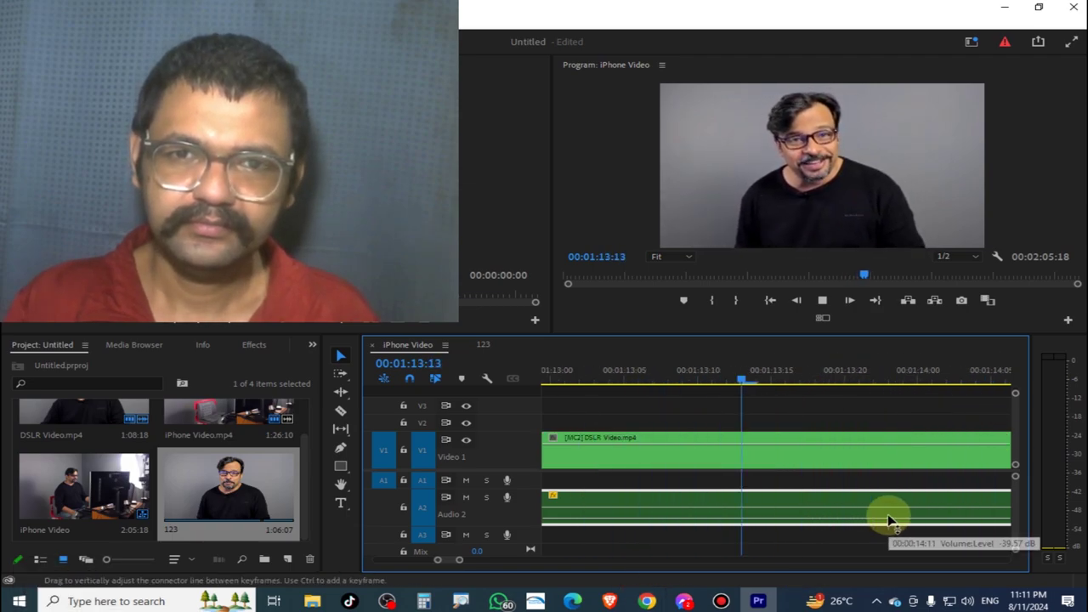
key(space)
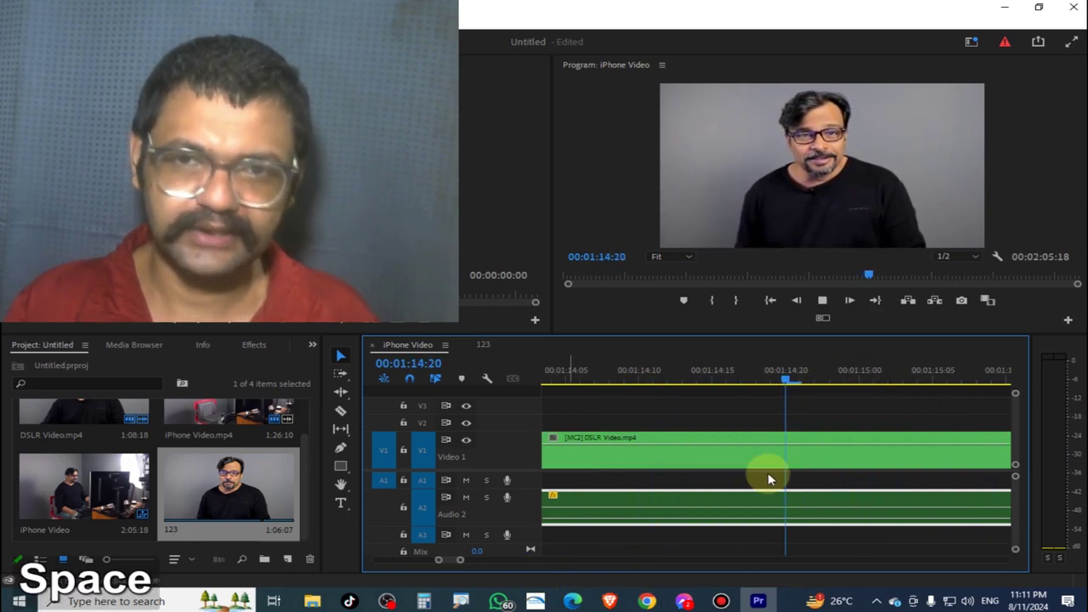
- Scroll the timeline and drag near the edit, leaving A2 audio at about -39.57 dB
scroll(784, 418, up, 6)
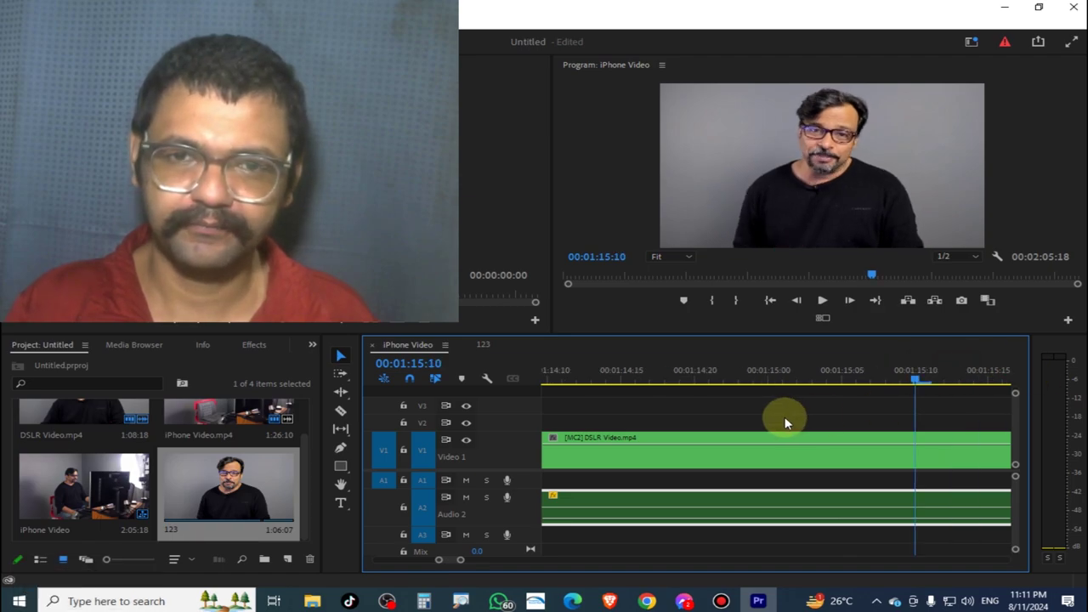
scroll(797, 416, down, 2)
scroll(797, 415, down, 2)
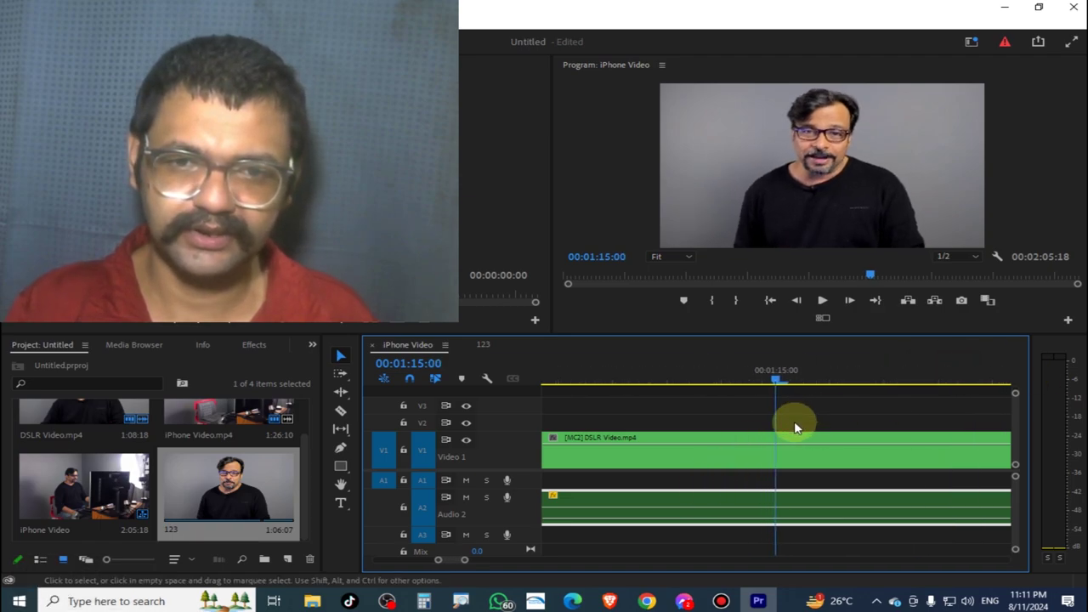
scroll(793, 420, down, 2)
scroll(794, 425, down, 2)
mouse_move(877, 375)
mouse_down()
mouse_move(1009, 374)
mouse_move(856, 430)
mouse_move(728, 448)
mouse_up()
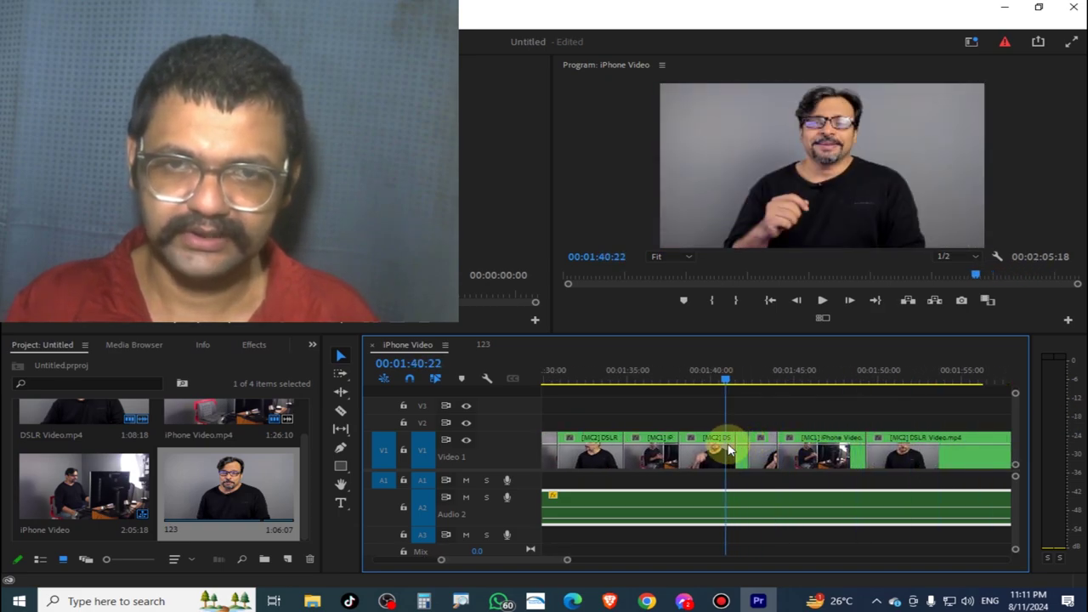
- Trim the DSLR angle's end back to 01:40:24 and slide the next iPhone angle left to meet it
drag(568, 559, 520, 564)
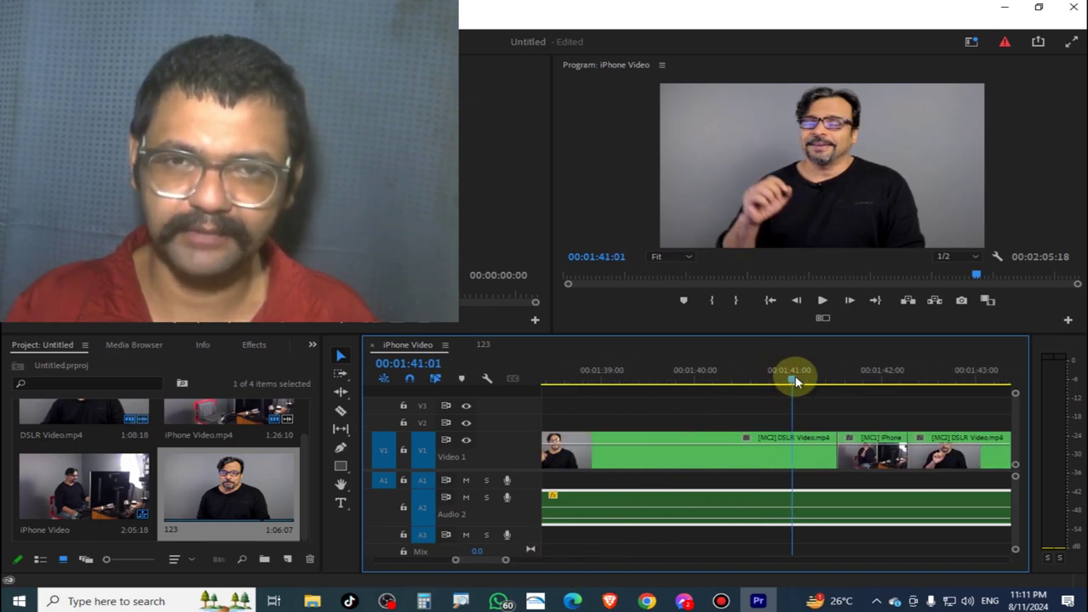
drag(780, 379, 787, 377)
click(790, 453)
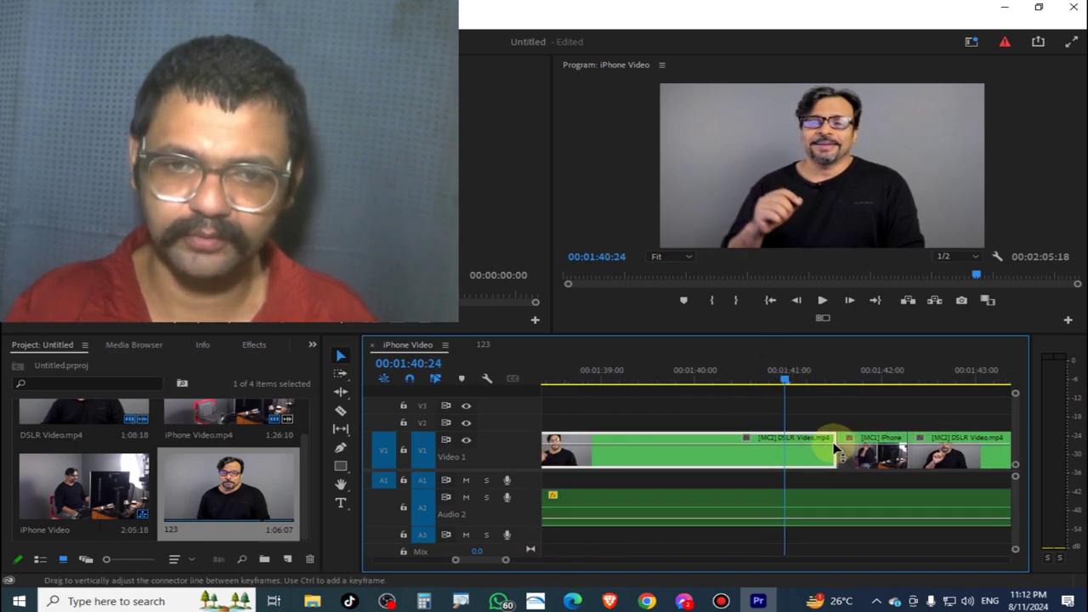
drag(831, 436, 783, 440)
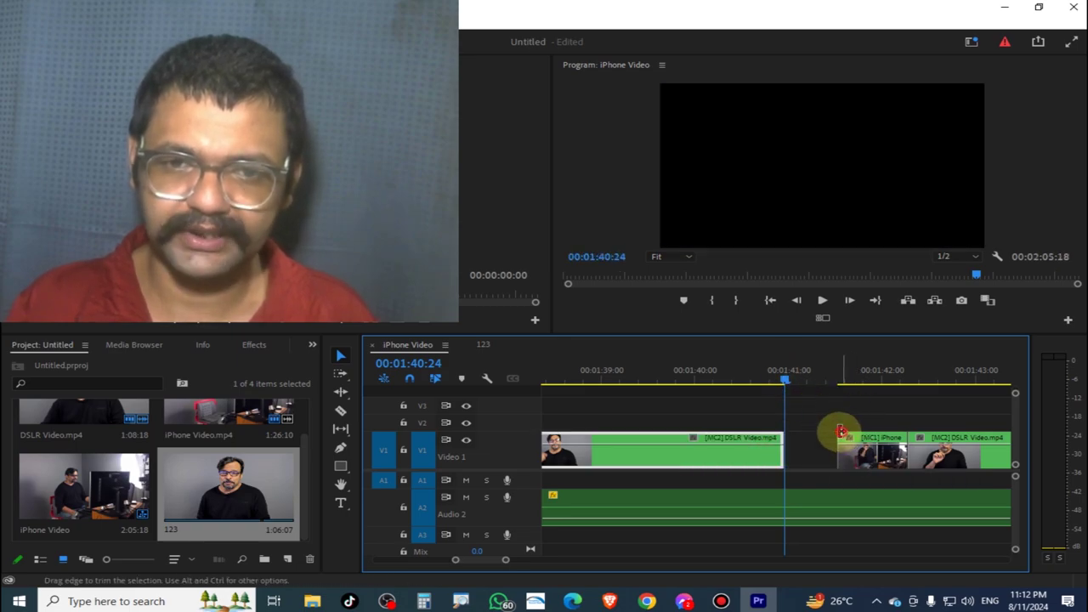
drag(840, 432, 789, 435)
- Review the new cut near 01:41 and split the iPhone clip at 00:01:41:07
click(792, 378)
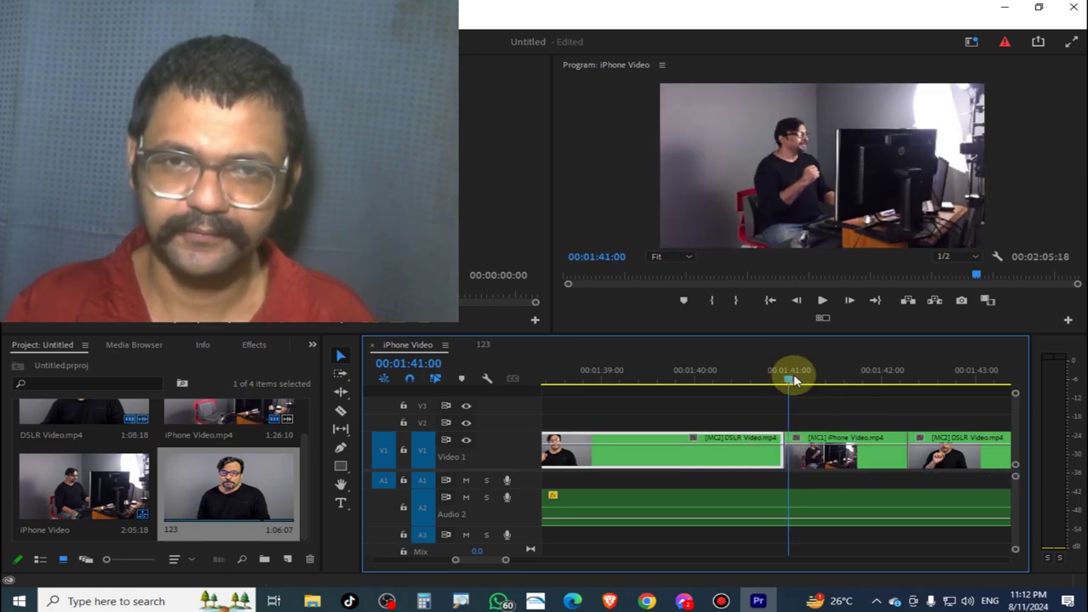
drag(824, 383, 806, 393)
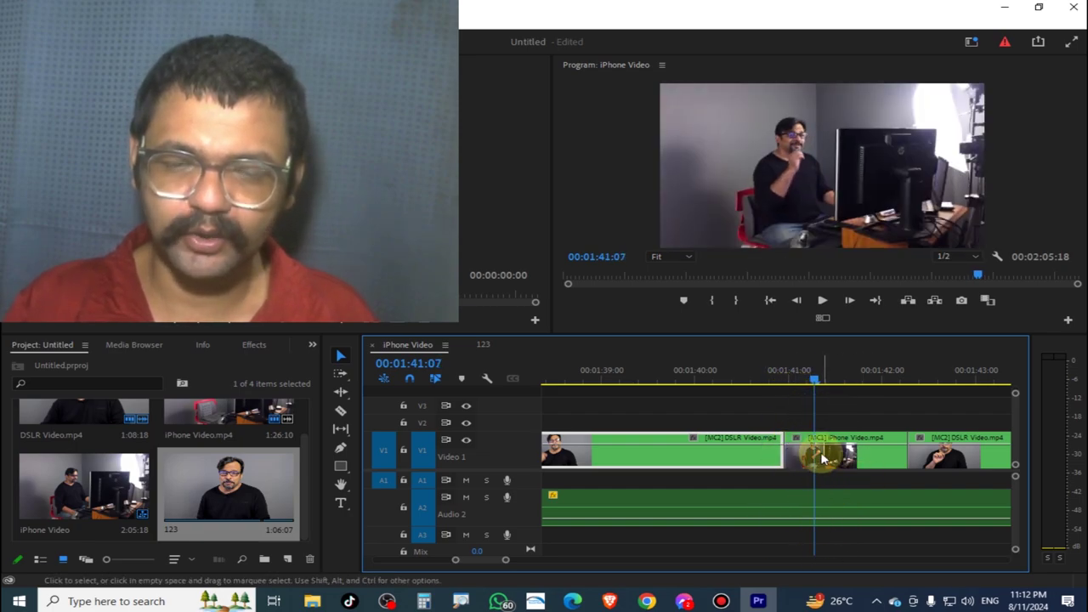
click(841, 442)
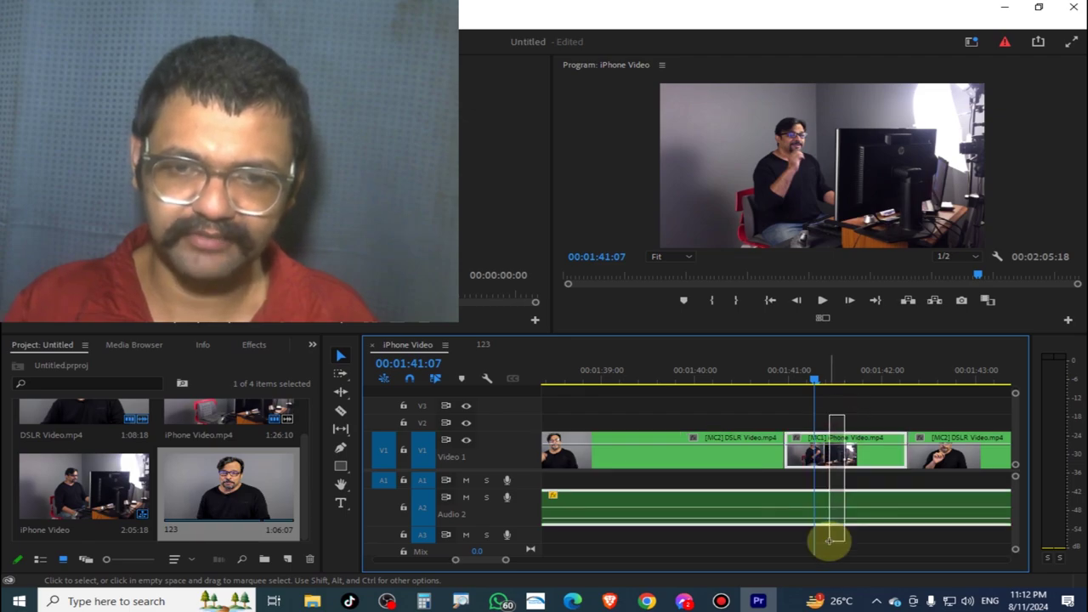
key(ctrl+k)
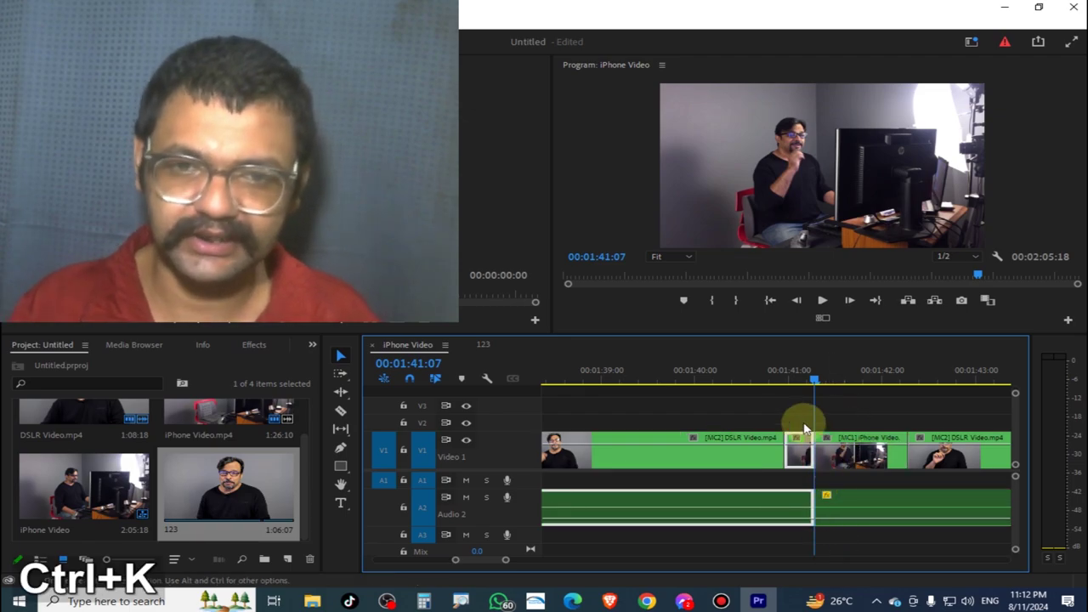
- Cut V1 and A2 at about 01:40:24, delete the short piece, and close the gap
click(784, 369)
drag(788, 372, 778, 375)
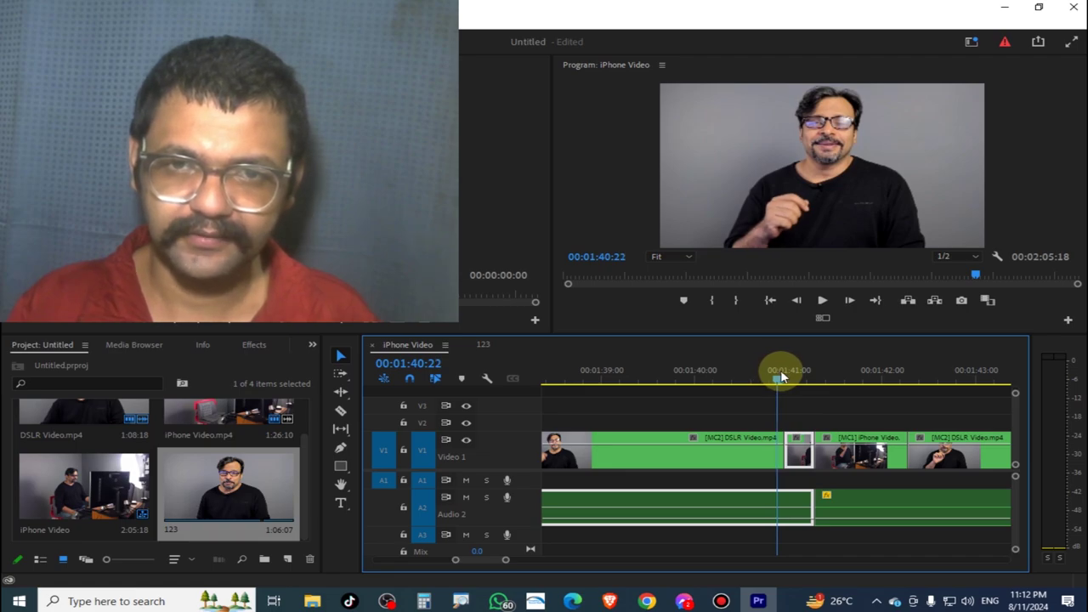
drag(764, 422, 764, 546)
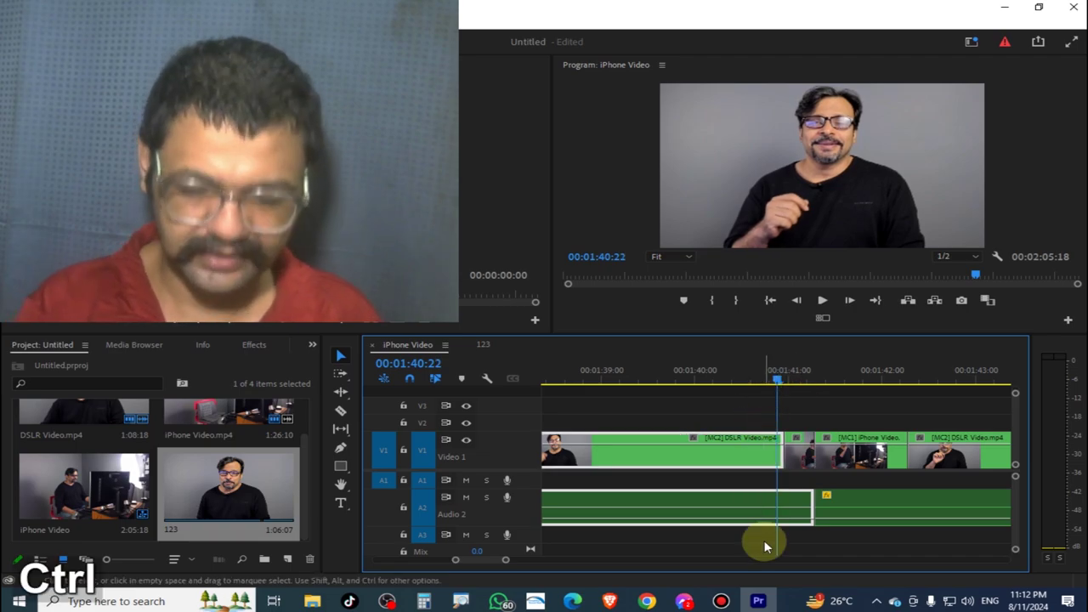
key(ctrl+k)
drag(807, 422, 789, 523)
key(Delete)
click(807, 450)
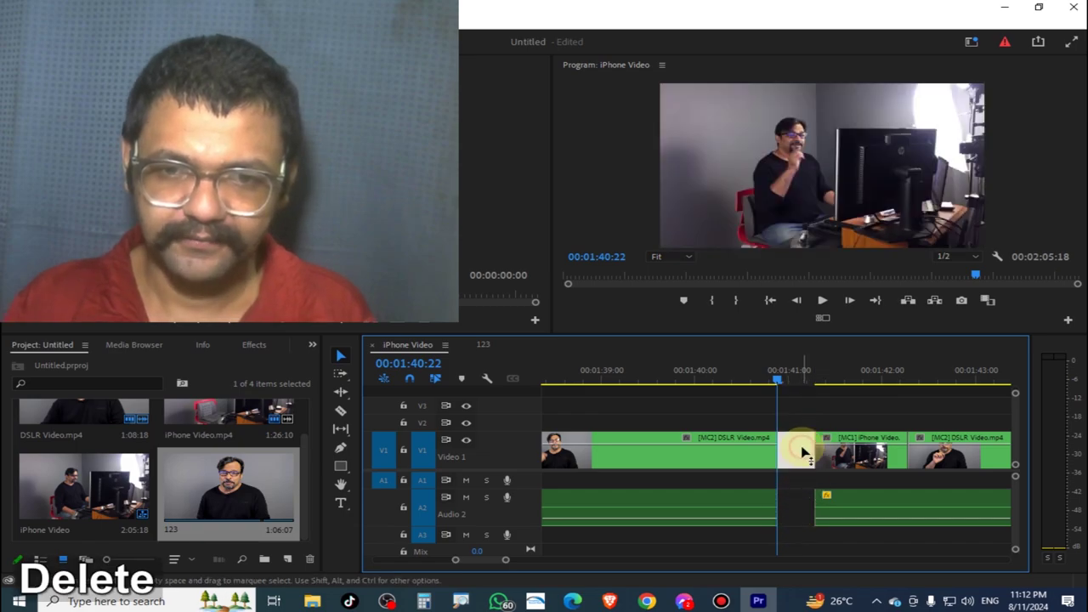
key(Delete)
- Play back the new edit, then move the playhead on to about 01:42:01
click(761, 378)
key(space)
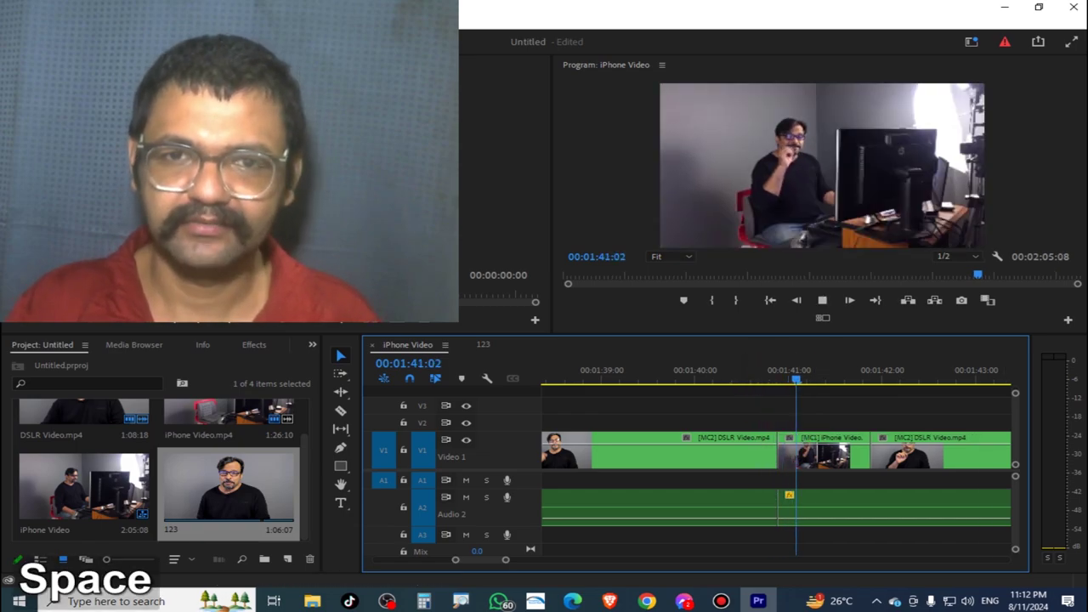
key(space)
click(845, 381)
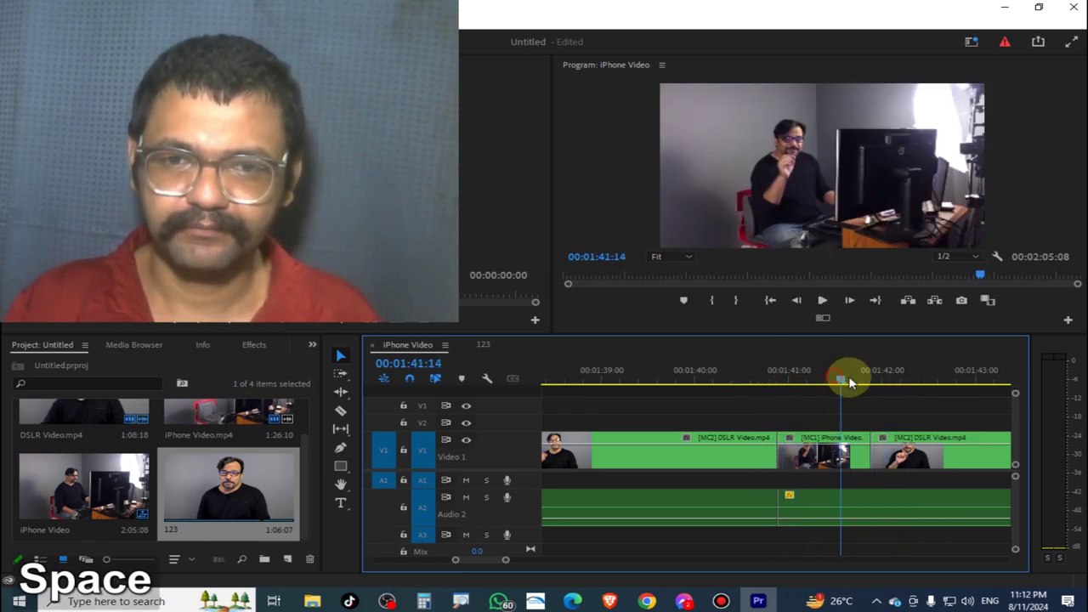
click(885, 379)
- Trim the [MC2] DSLR angle clip so it ends earlier, at 00:01:42:20
mouse_move(897, 390)
mouse_down()
mouse_move(824, 480)
mouse_move(814, 478)
mouse_up()
click(813, 452)
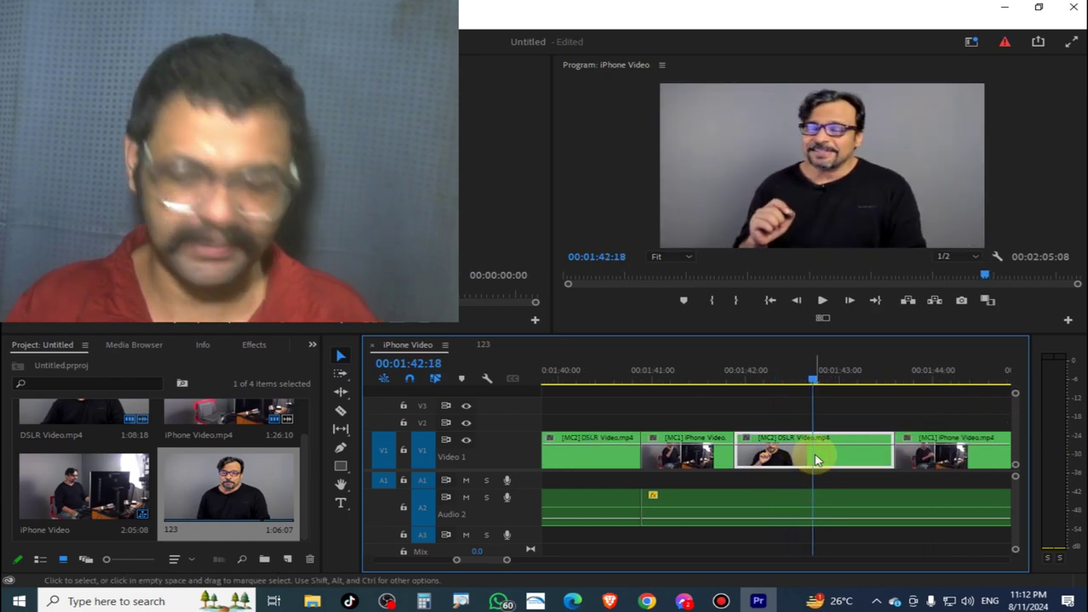
mouse_move(812, 378)
mouse_down()
mouse_move(887, 391)
mouse_move(813, 410)
mouse_move(825, 410)
mouse_up()
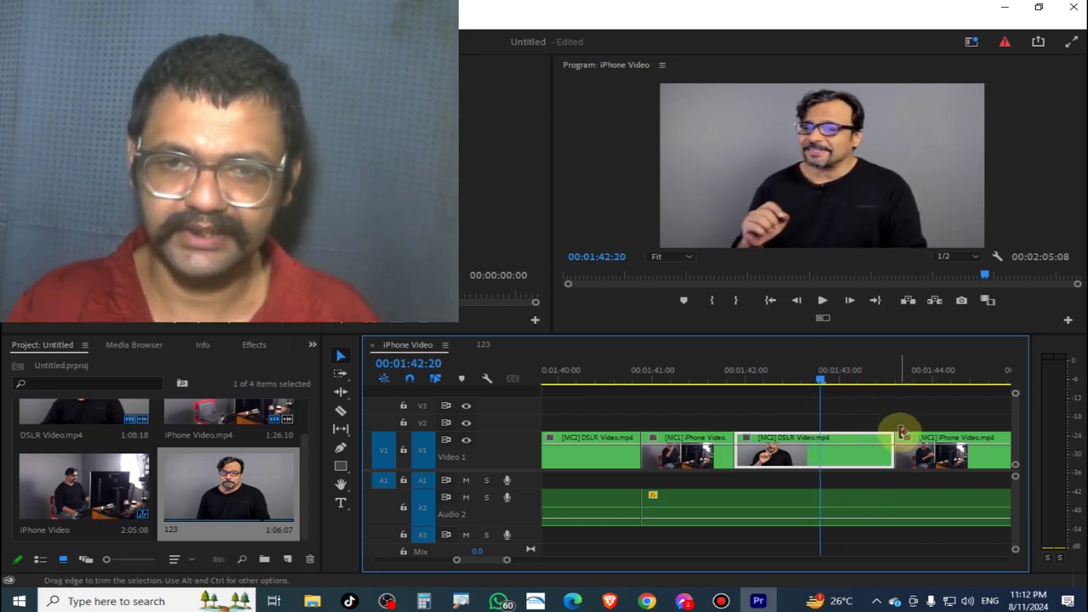
drag(888, 439, 818, 439)
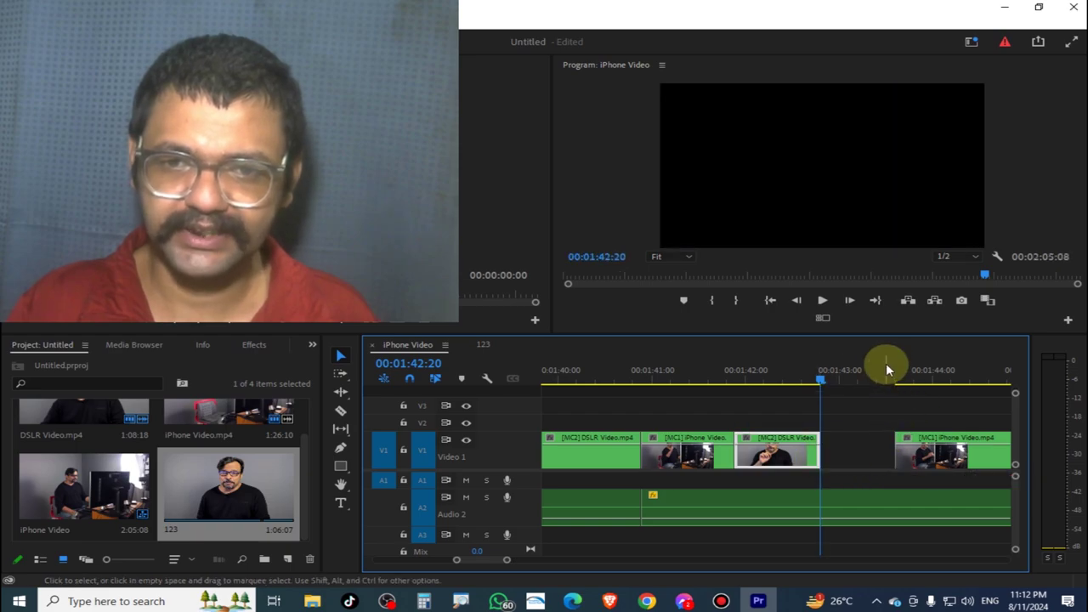
- Extend the following [MC1] iPhone clip's start back to meet the DSLR clip, leaving no gap
click(887, 370)
drag(897, 439, 820, 455)
mouse_move(808, 368)
mouse_down()
mouse_move(1073, 437)
mouse_move(923, 438)
mouse_up()
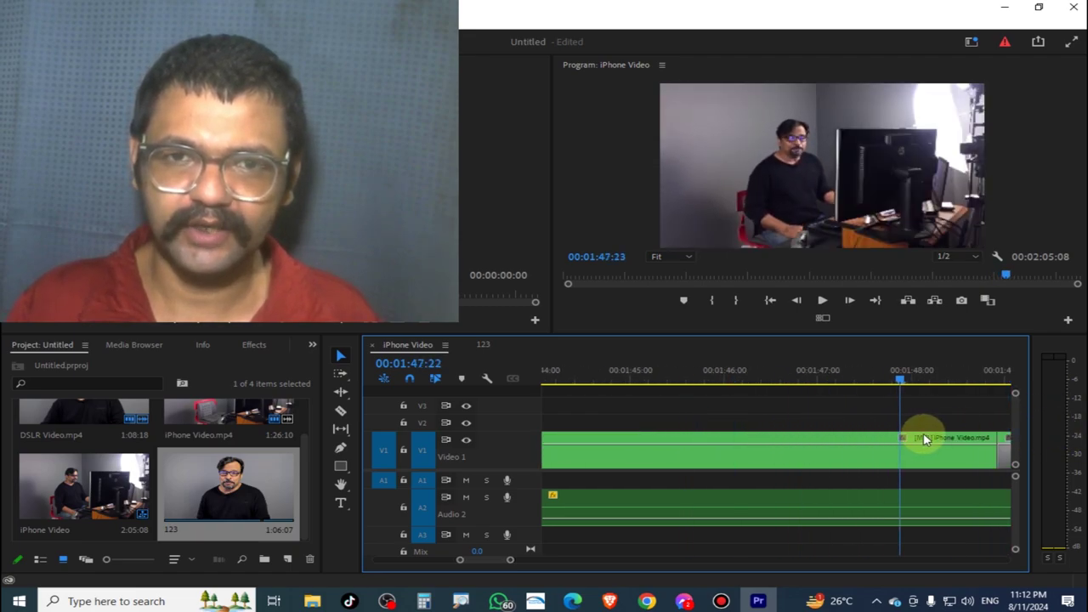
- Move the iPhone-to-DSLR cut near 01:49 later by trimming the DSLR start and extending the iPhone end
drag(922, 437, 843, 459)
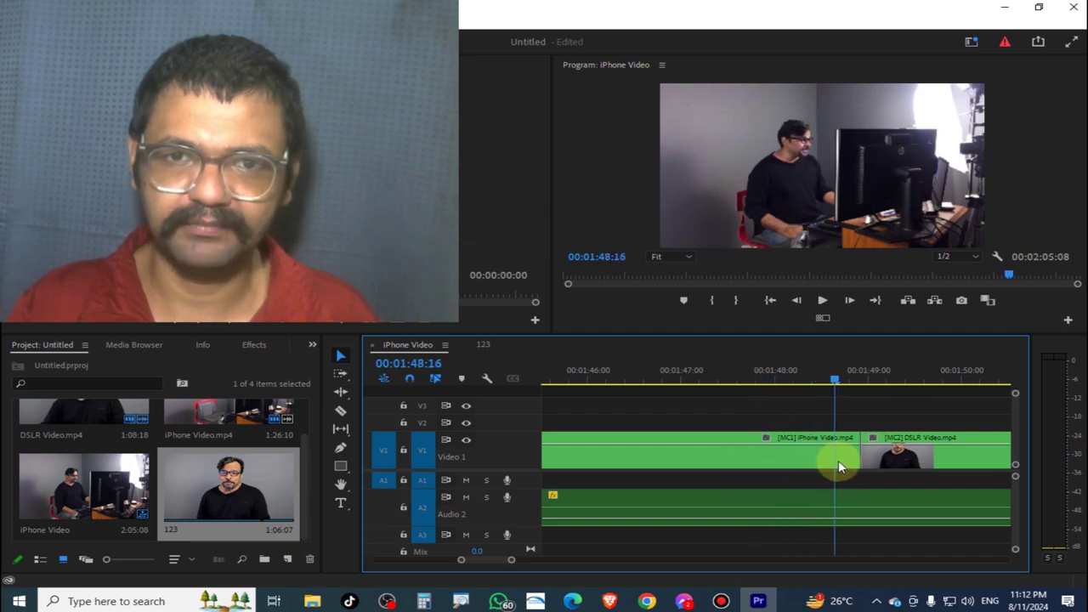
drag(839, 466, 943, 466)
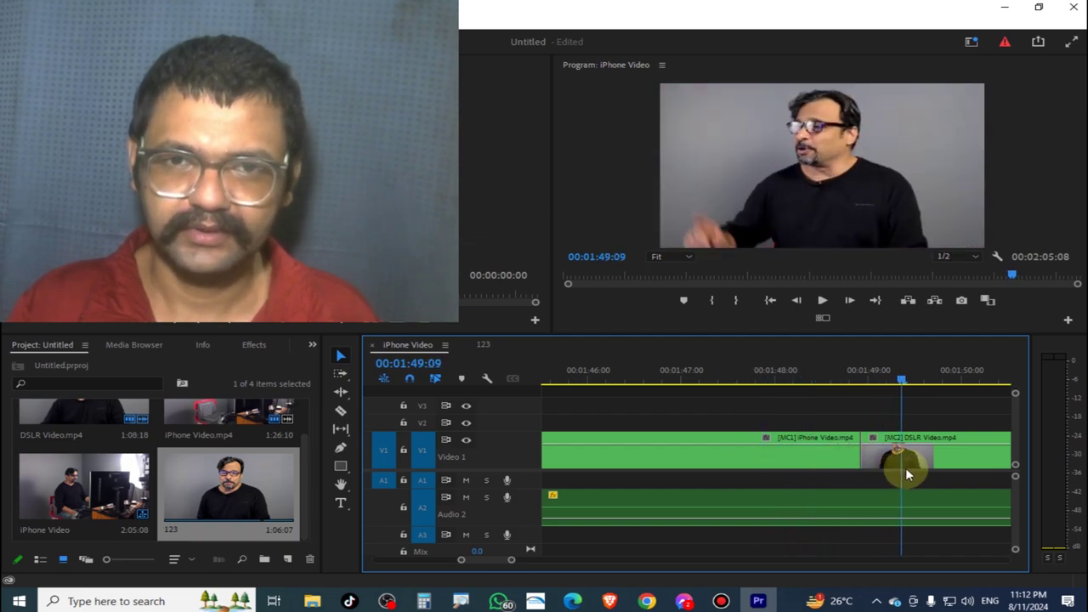
drag(943, 466, 977, 466)
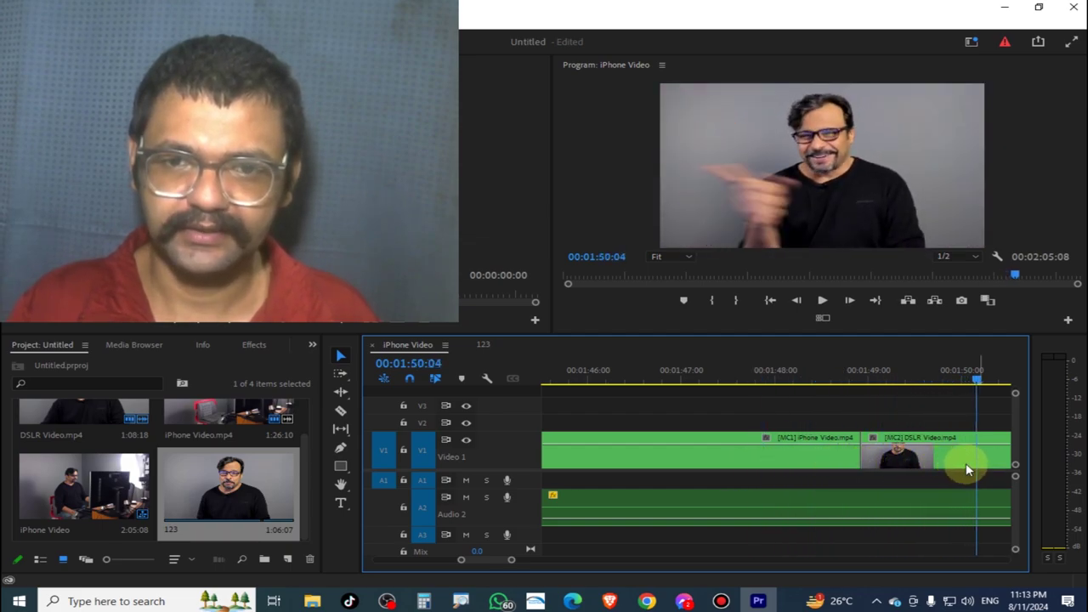
drag(866, 435, 939, 437)
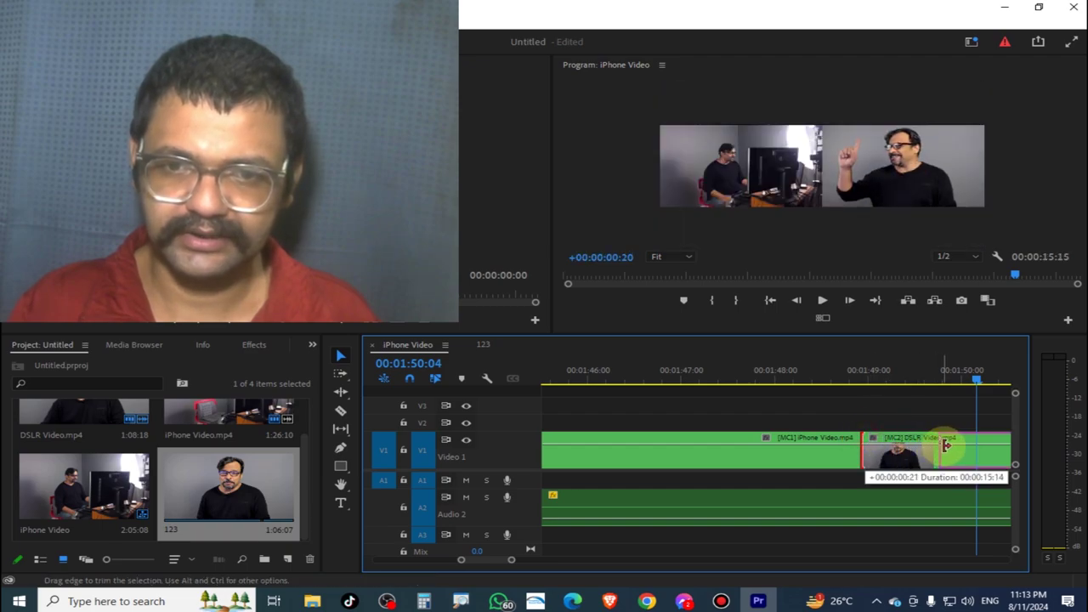
drag(857, 439, 937, 451)
- Play back the revised cut and add a default Cross Dissolve at it
click(898, 371)
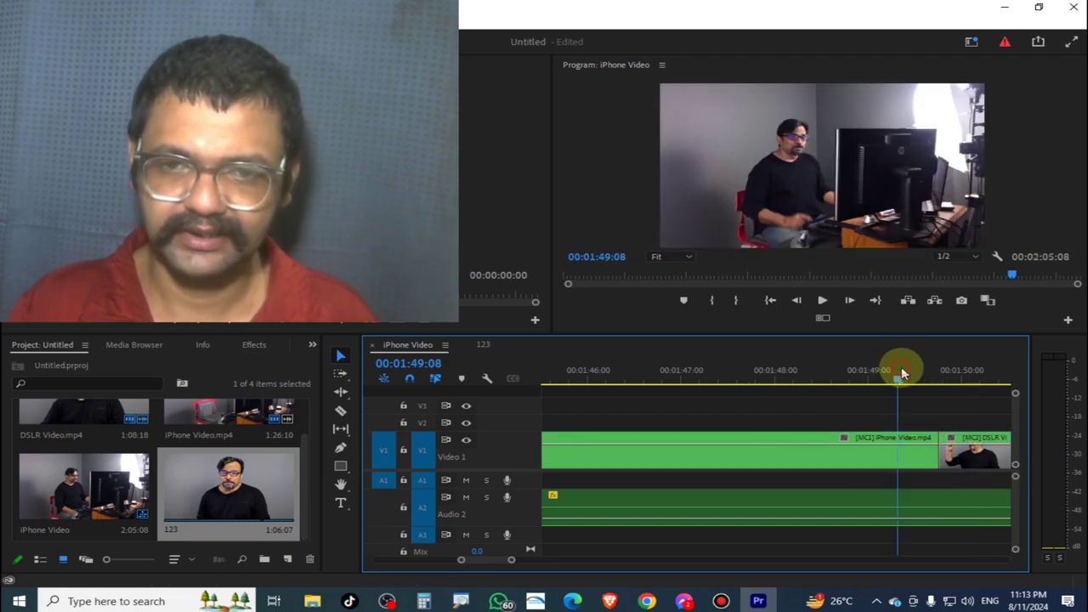
key(space)
key(space)
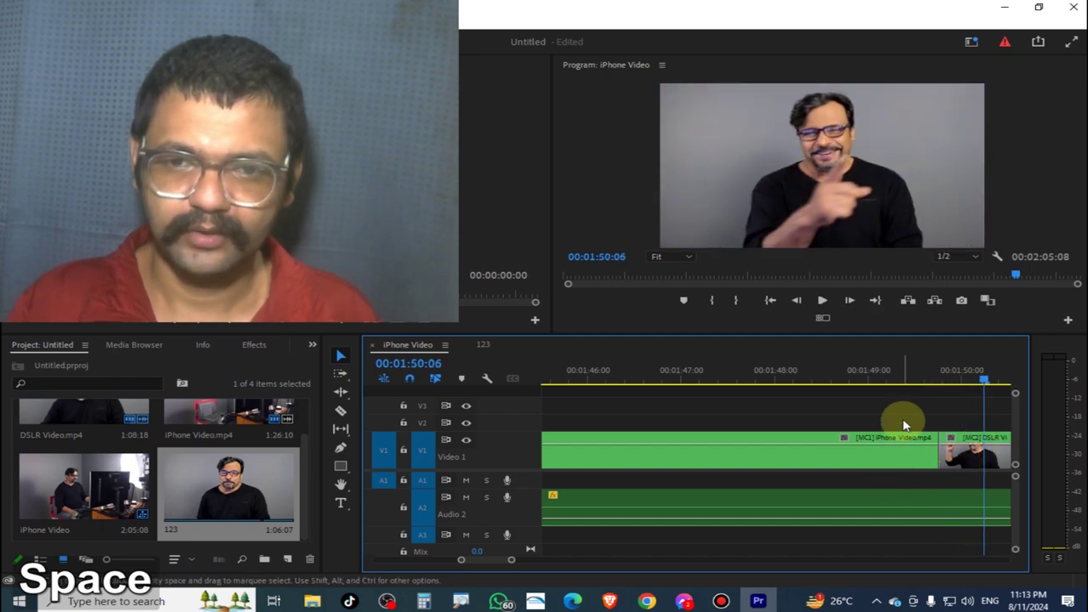
click(939, 449)
key(ctrl+d)
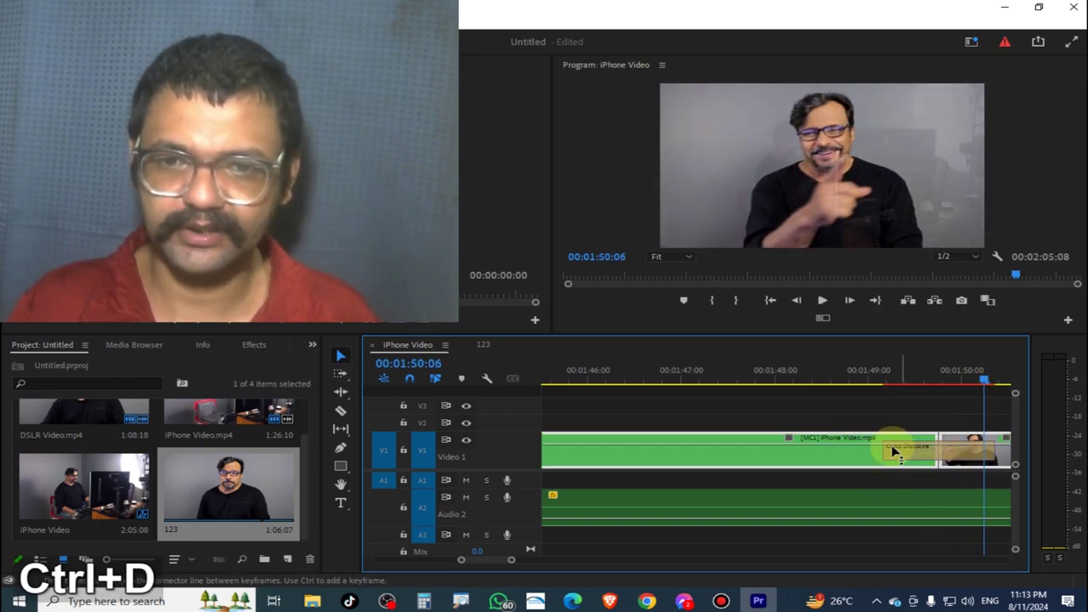
- Lengthen the Cross Dissolve to 24 frames and preview it
drag(894, 450, 911, 455)
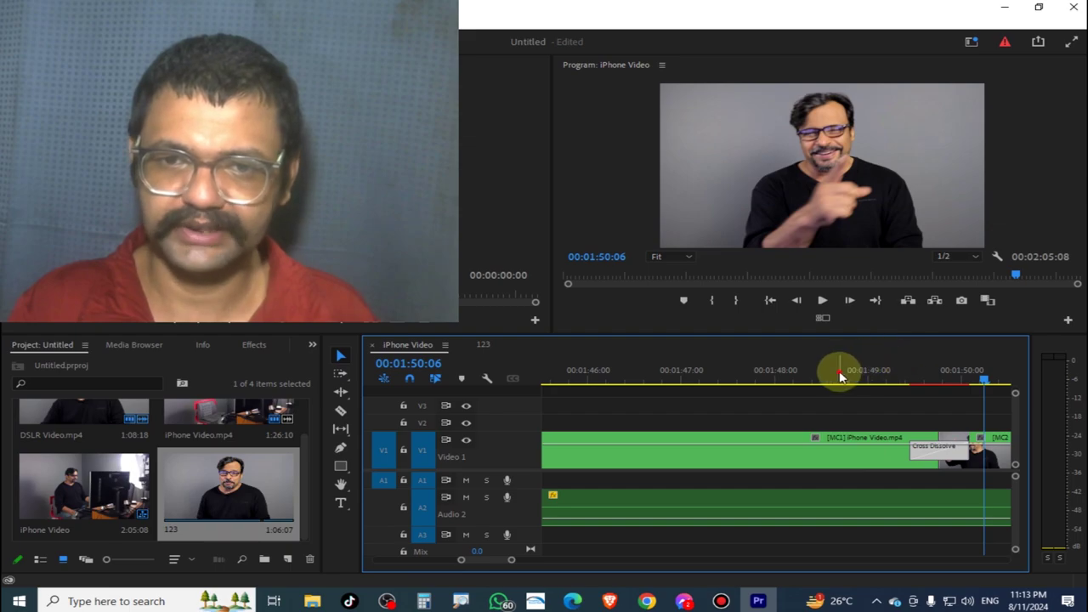
click(839, 377)
key(space)
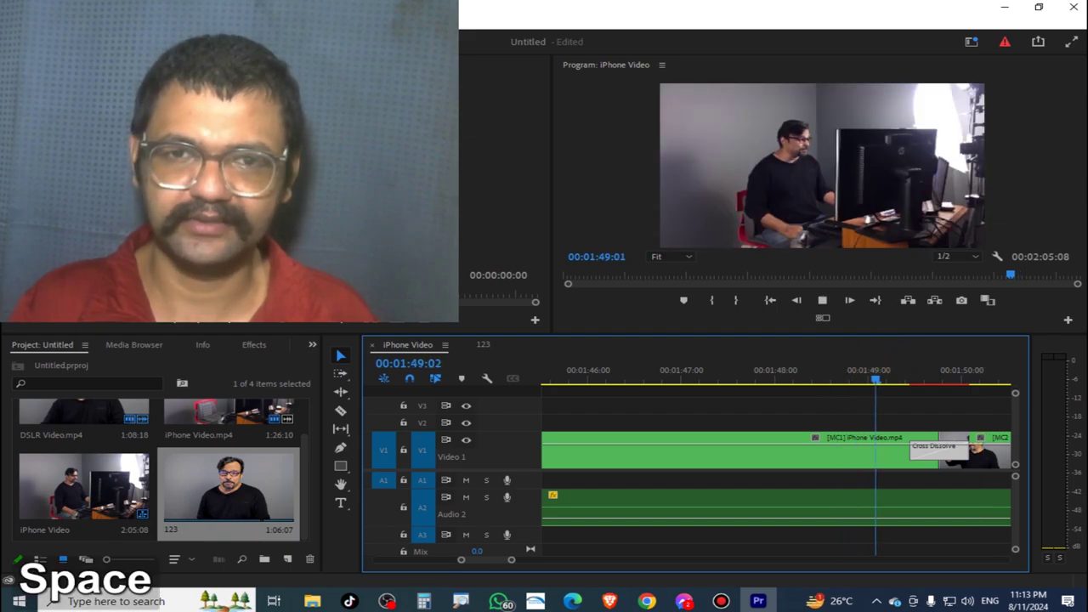
key(space)
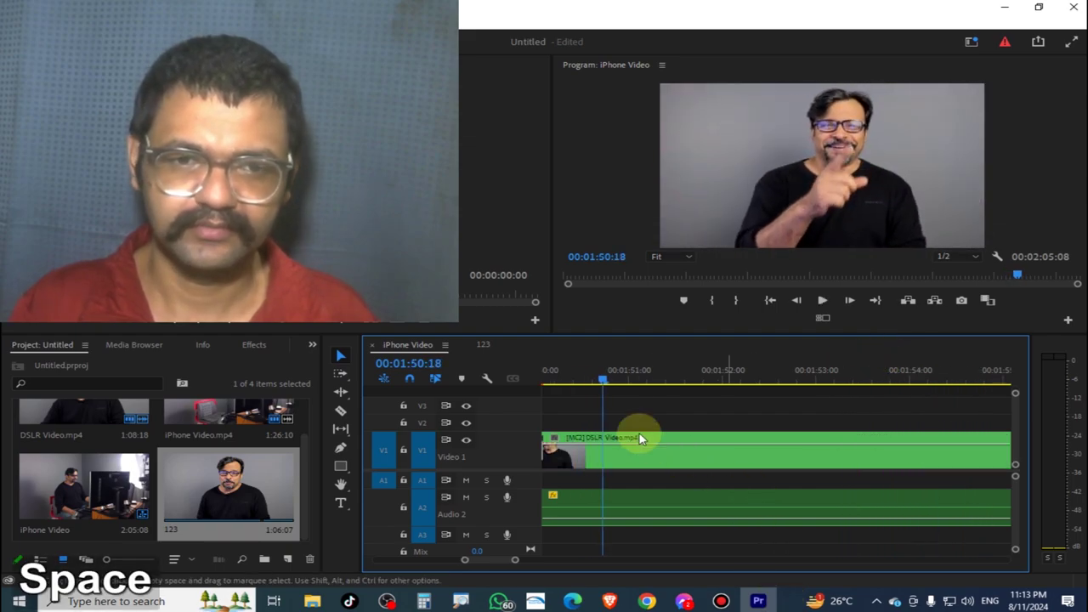
- Slide the Cross Dissolve slightly later across the cut near 01:50 and replay it to check
click(601, 368)
scroll(679, 457, up, 2)
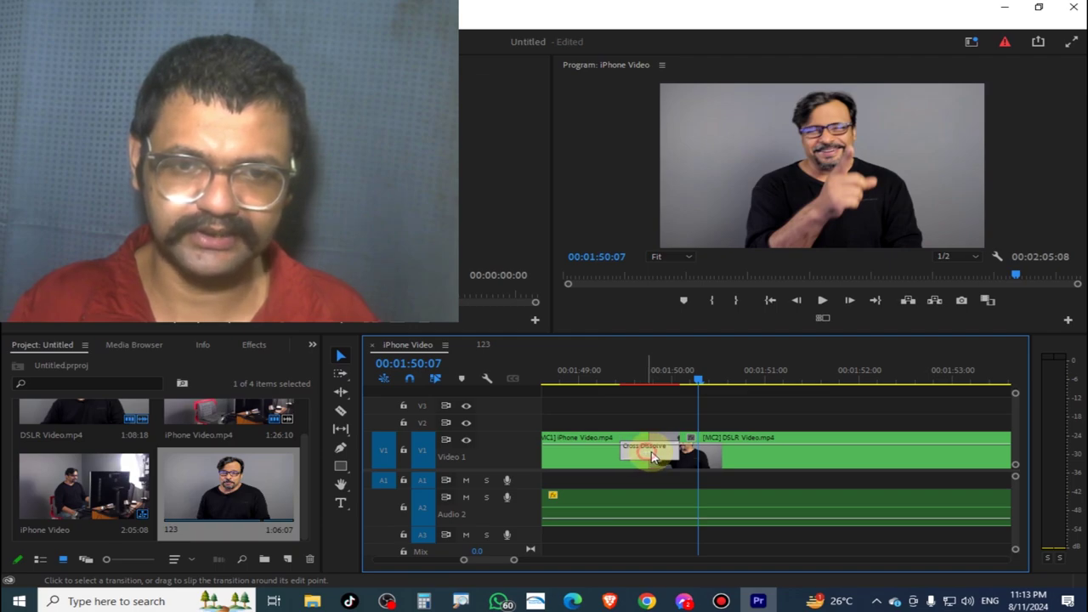
drag(653, 457, 667, 457)
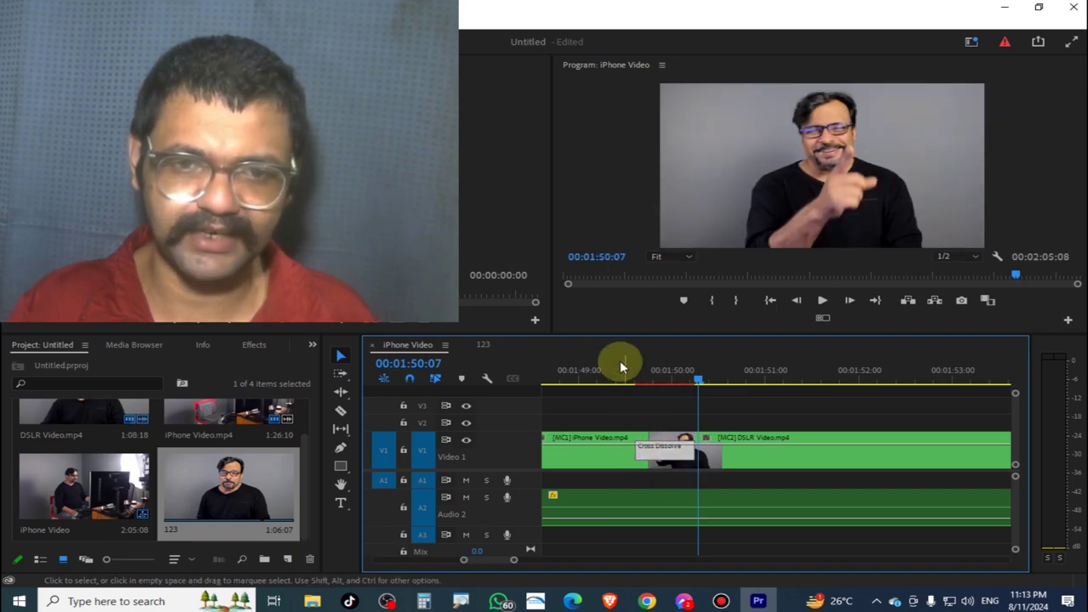
click(616, 370)
key(space)
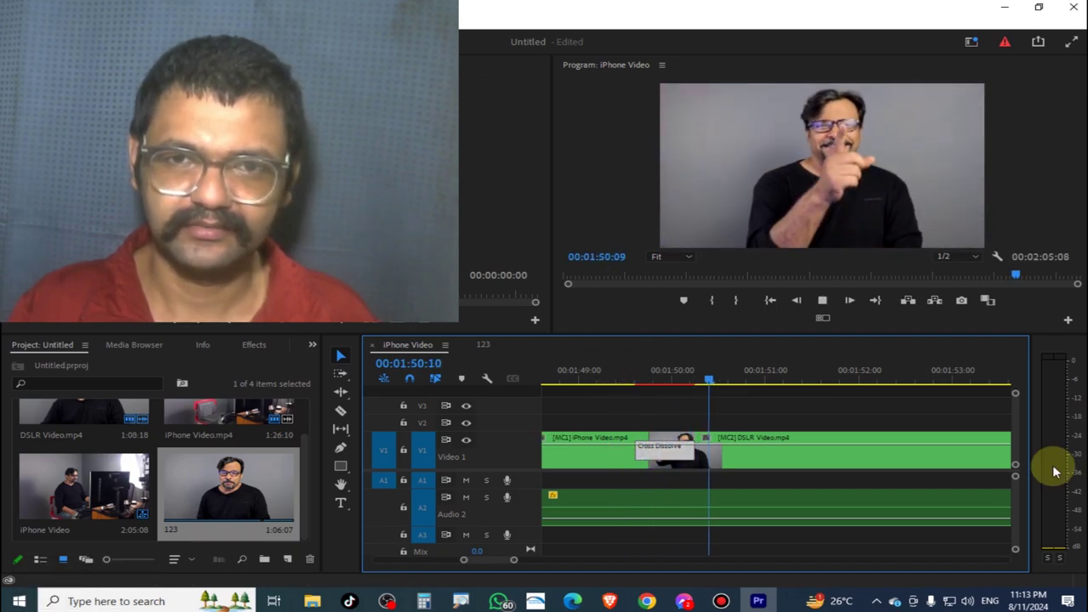
key(space)
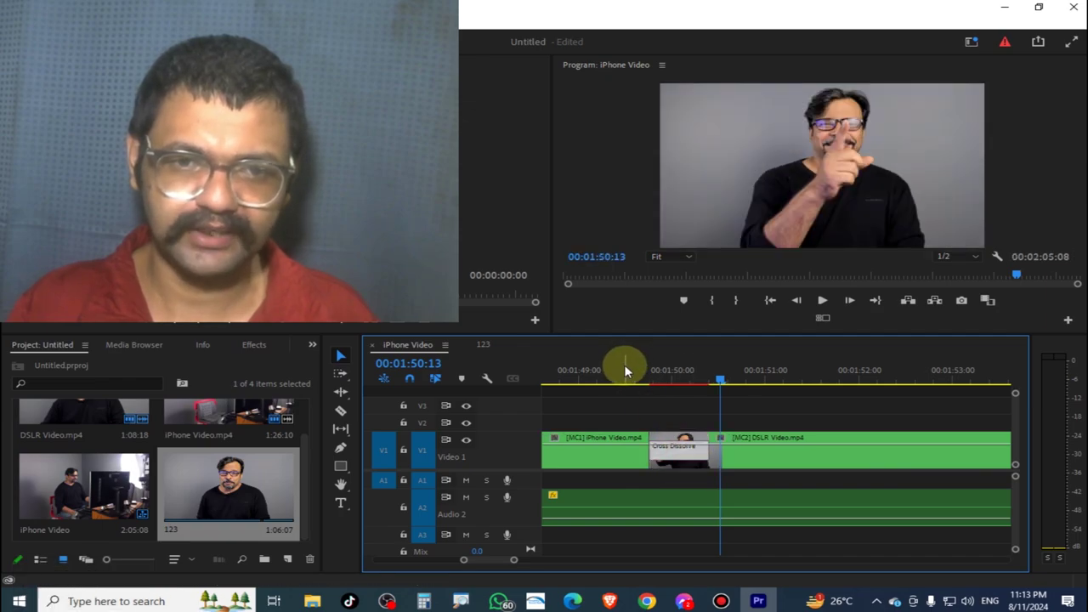
click(624, 371)
key(space)
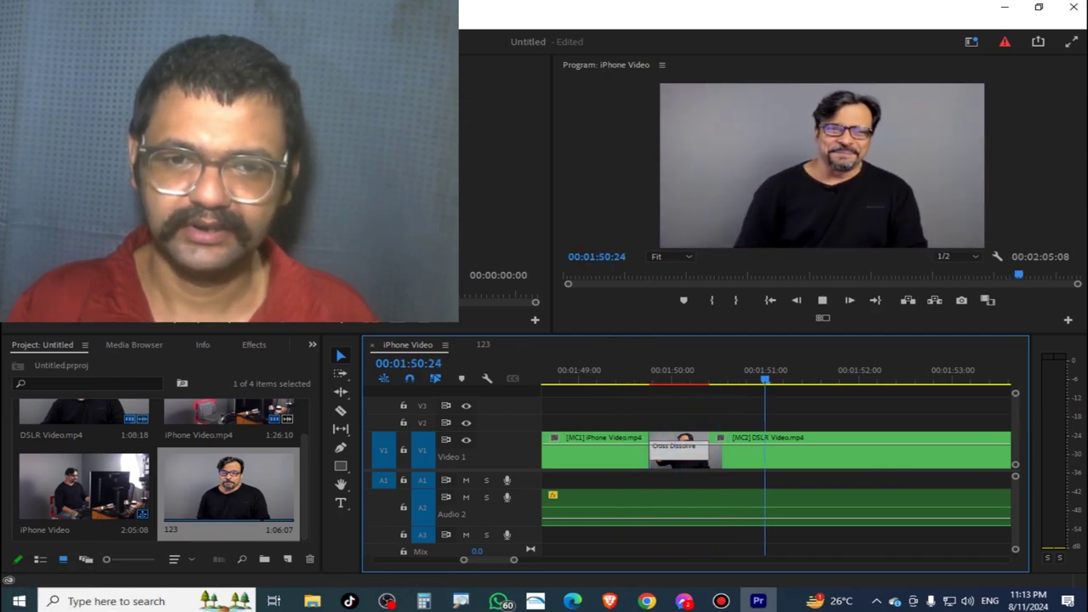
key(space)
key(space)
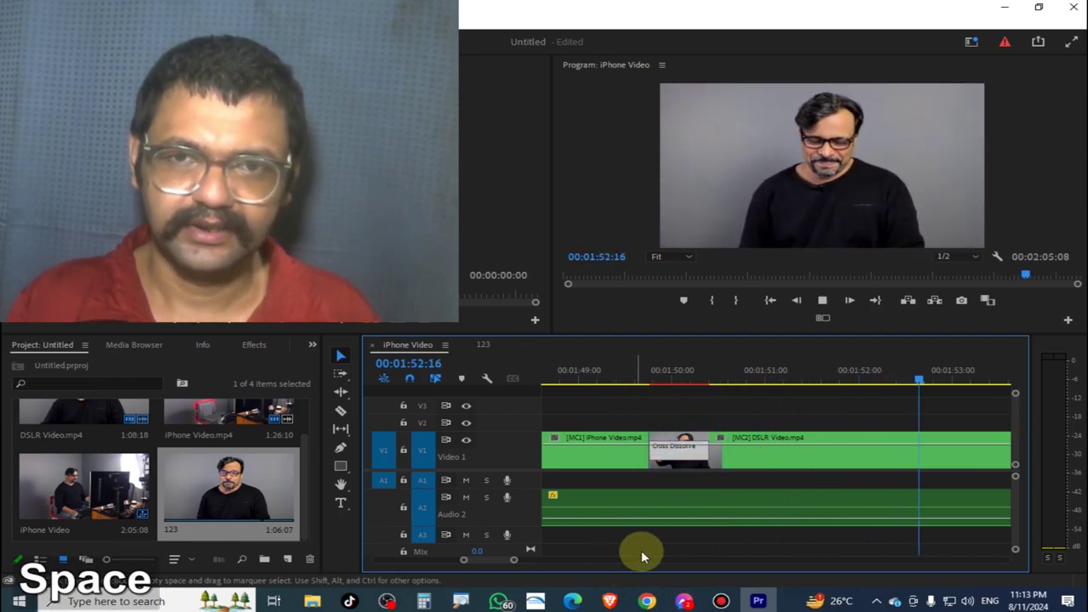
- Stop playback and zoom the timeline fully out to show the whole iPhone Video sequence
drag(516, 562, 806, 563)
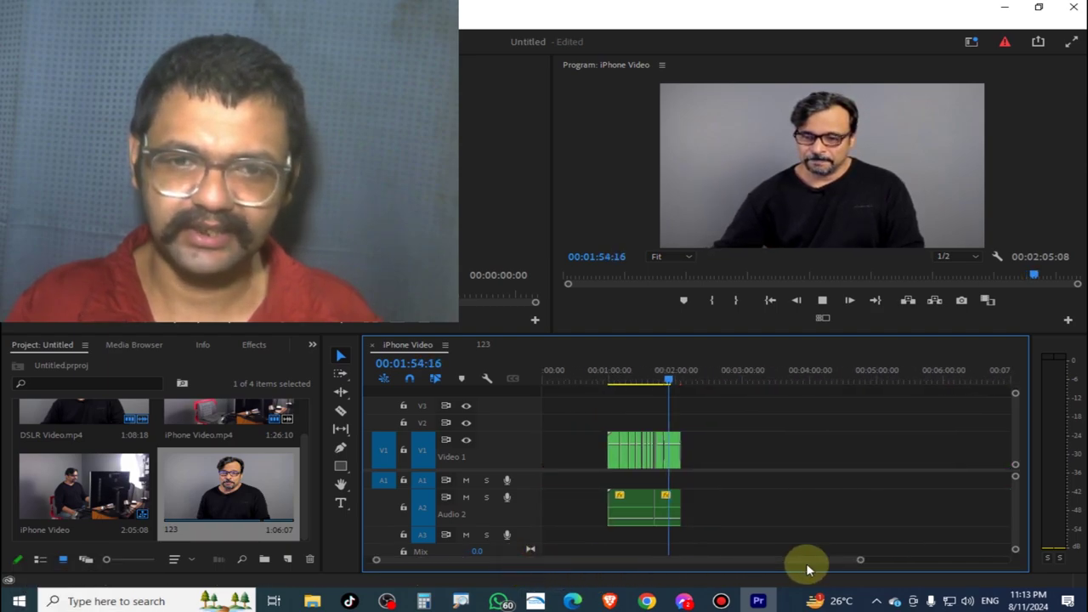
key(space)
mouse_move(626, 370)
mouse_down()
mouse_move(680, 374)
mouse_move(569, 418)
mouse_up()
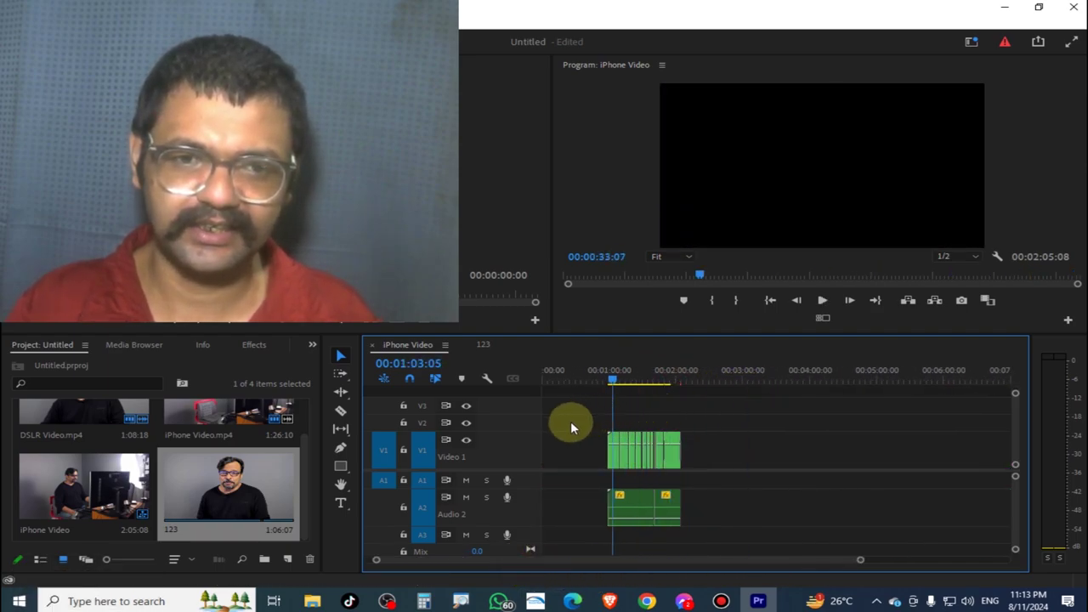